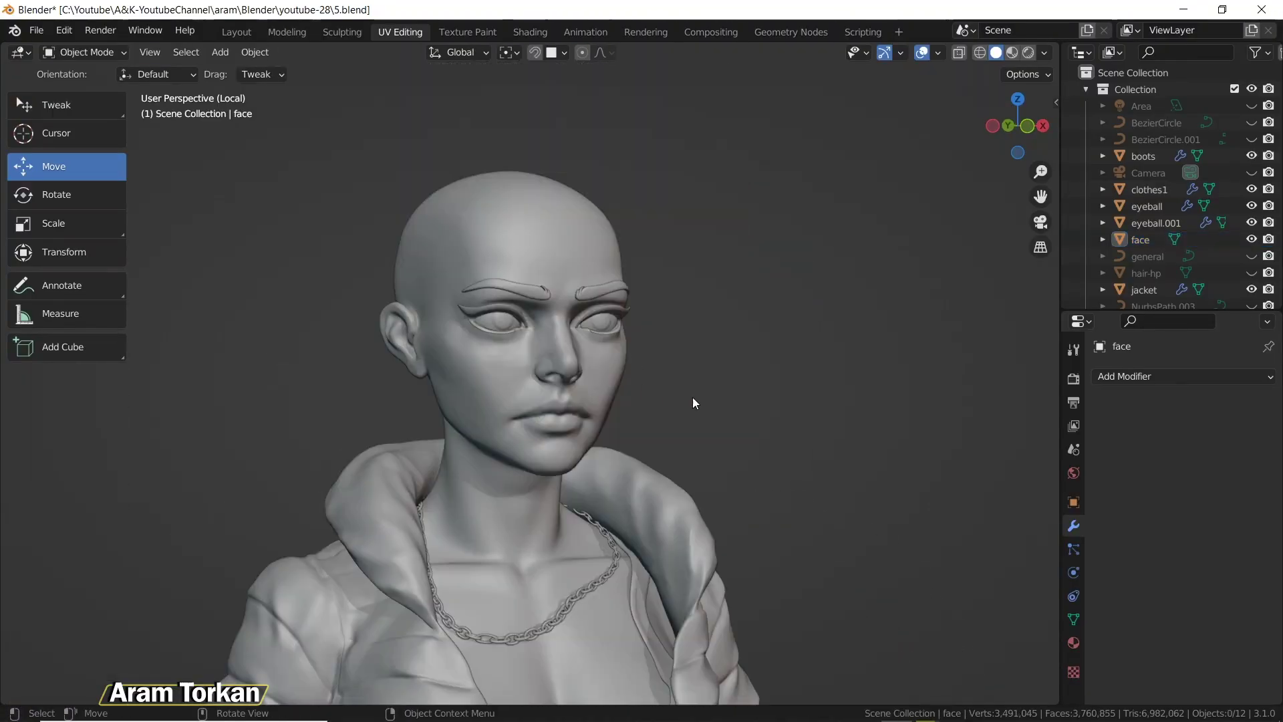
# - Add a mesh plane to the scene in front view and rotate it 90 degrees about the X axis
pyautogui.moveTo(693, 398); pyautogui.dragTo(671, 395, button='middle')
pyautogui.scroll(4, 616, 394)
pyautogui.press('`')
pyautogui.click(515, 311)
pyautogui.scroll(-5, 564, 259)
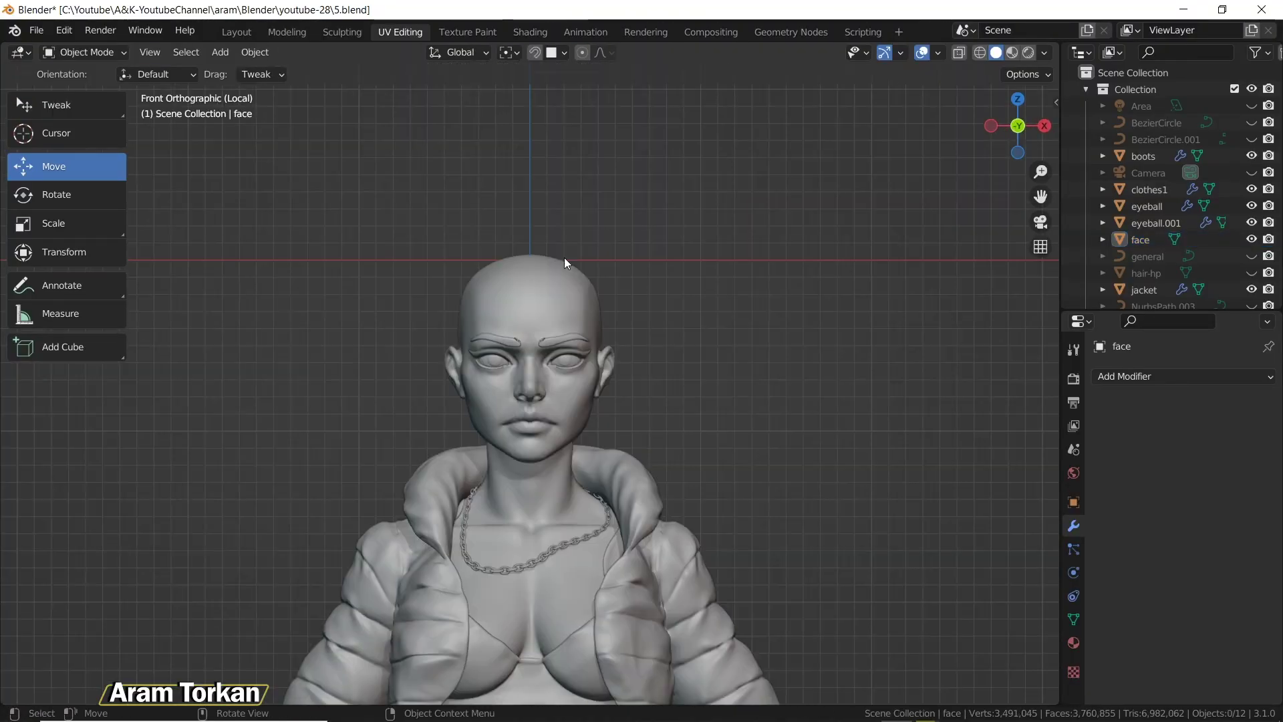
pyautogui.hotkey('shift', 'a')
pyautogui.click(668, 258)
pyautogui.write('rx')
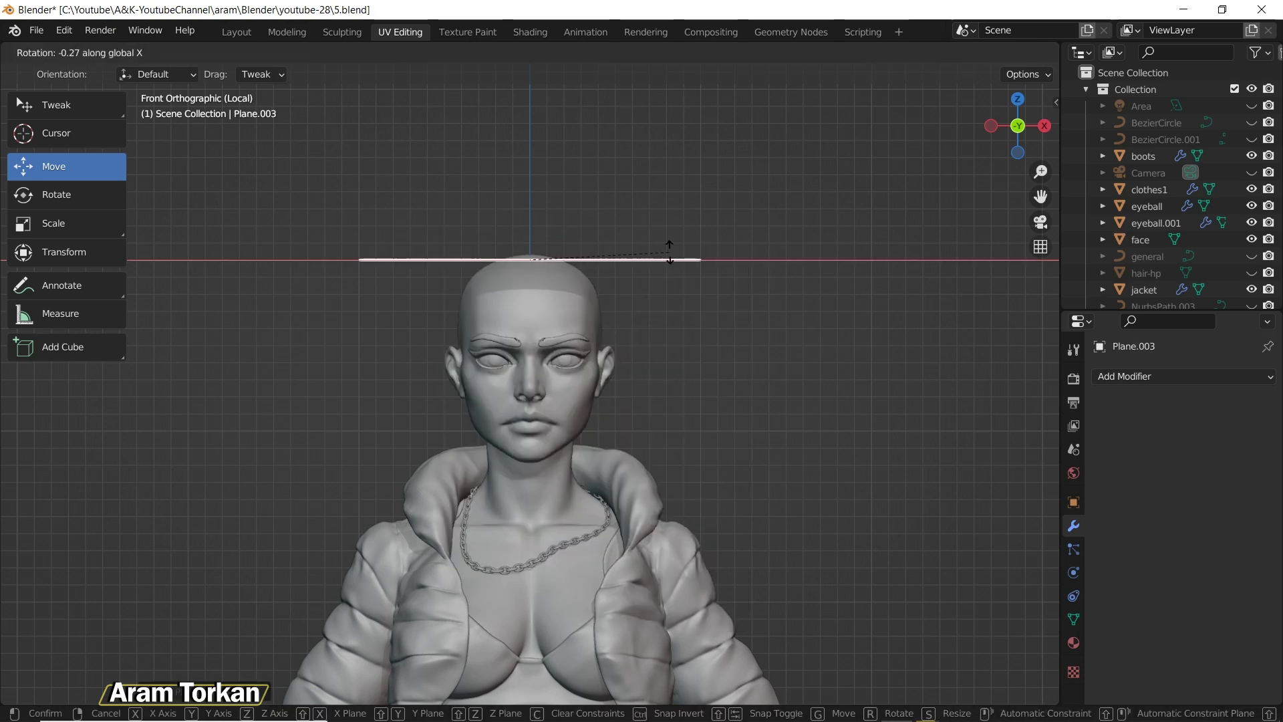
pyautogui.write('90')
pyautogui.press('Return')
# - Scale the plane down to a small square and move it just above the upper lip, beside the philtrum
pyautogui.press('s')
pyautogui.click(539, 266)
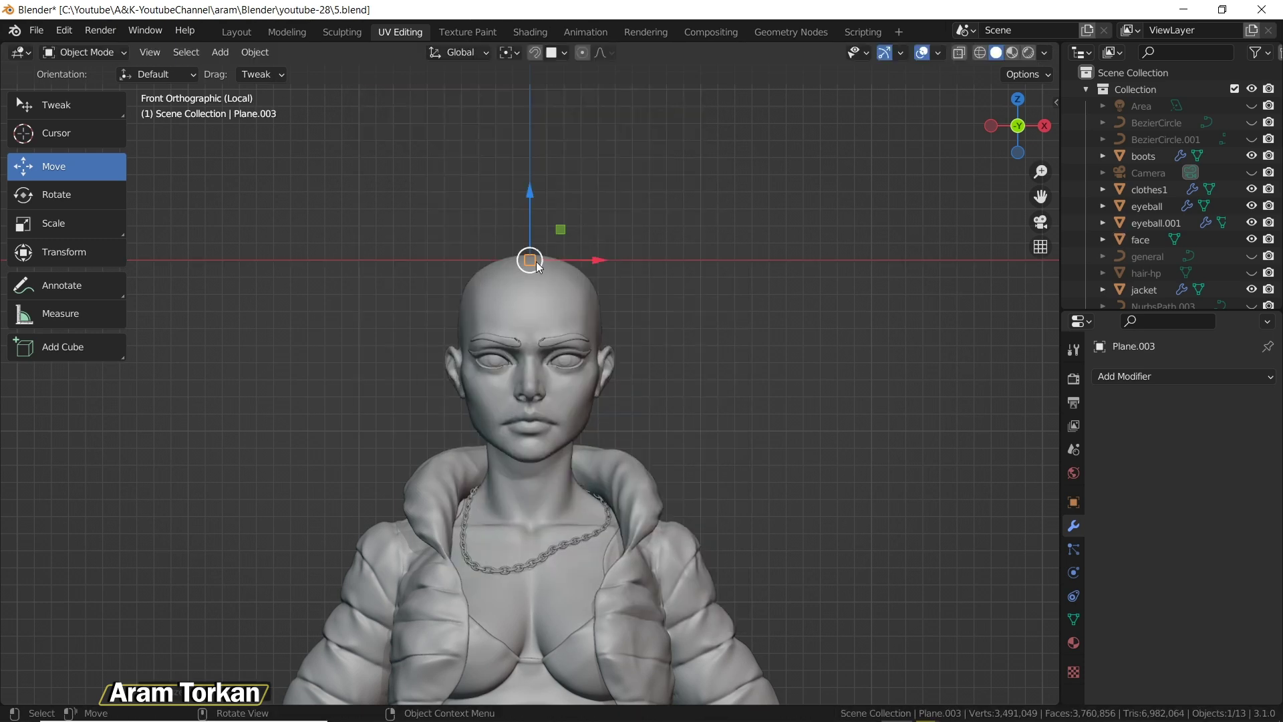
pyautogui.press('g')
pyautogui.scroll(6, 622, 260)
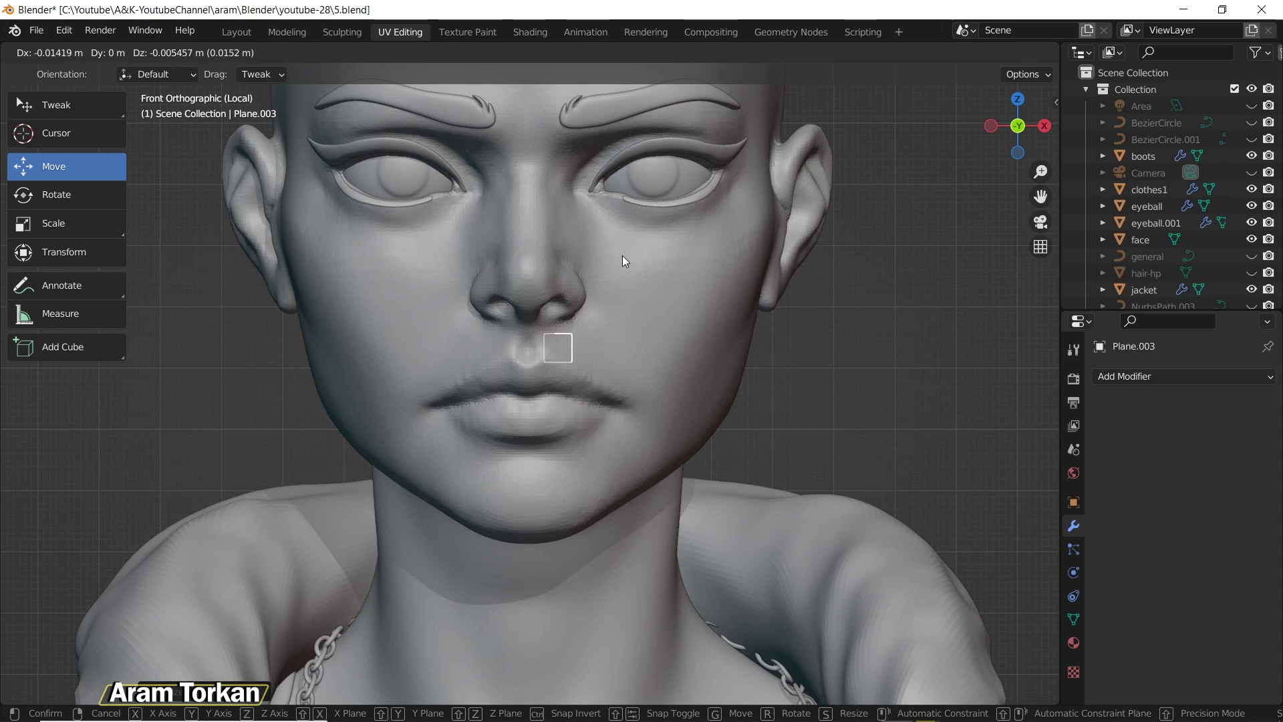
pyautogui.click(624, 261)
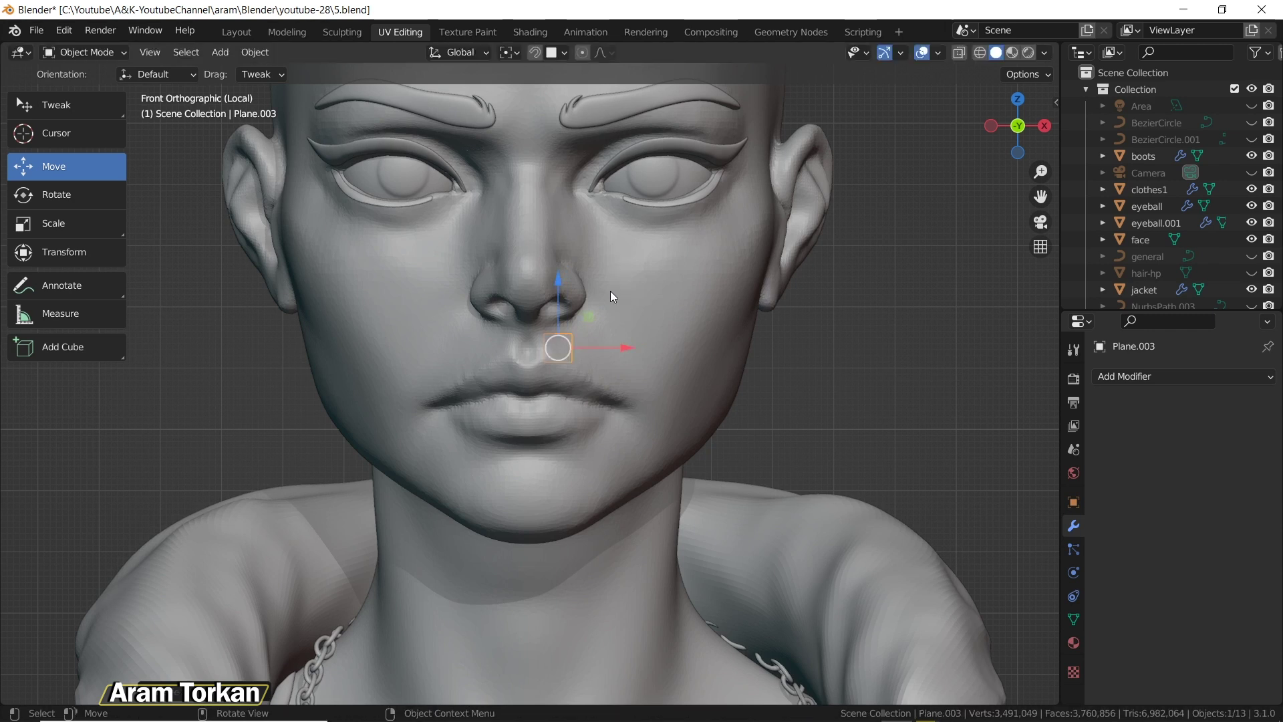
# - Enable face snapping with Project Individual Elements, and set the plane to display In Front
pyautogui.click(552, 53)
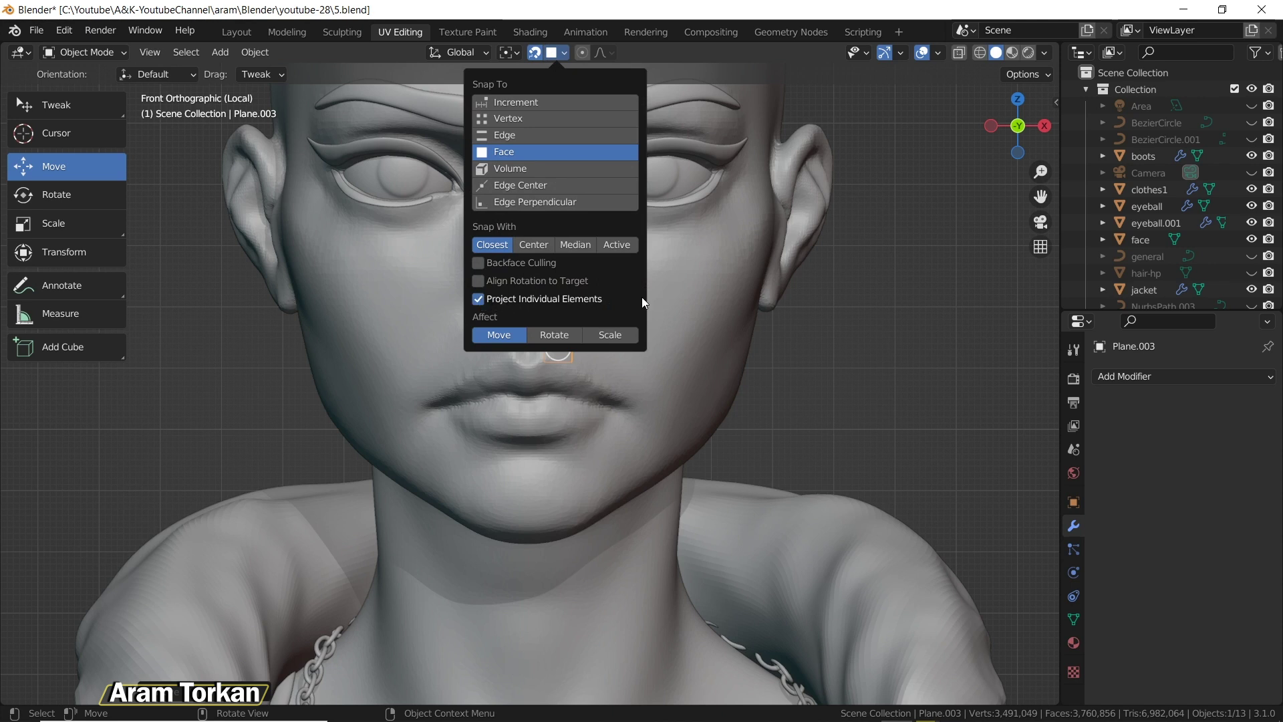
pyautogui.moveTo(568, 344); pyautogui.dragTo(565, 344)
pyautogui.click(1074, 505)
pyautogui.scroll(-10, 1117, 499)
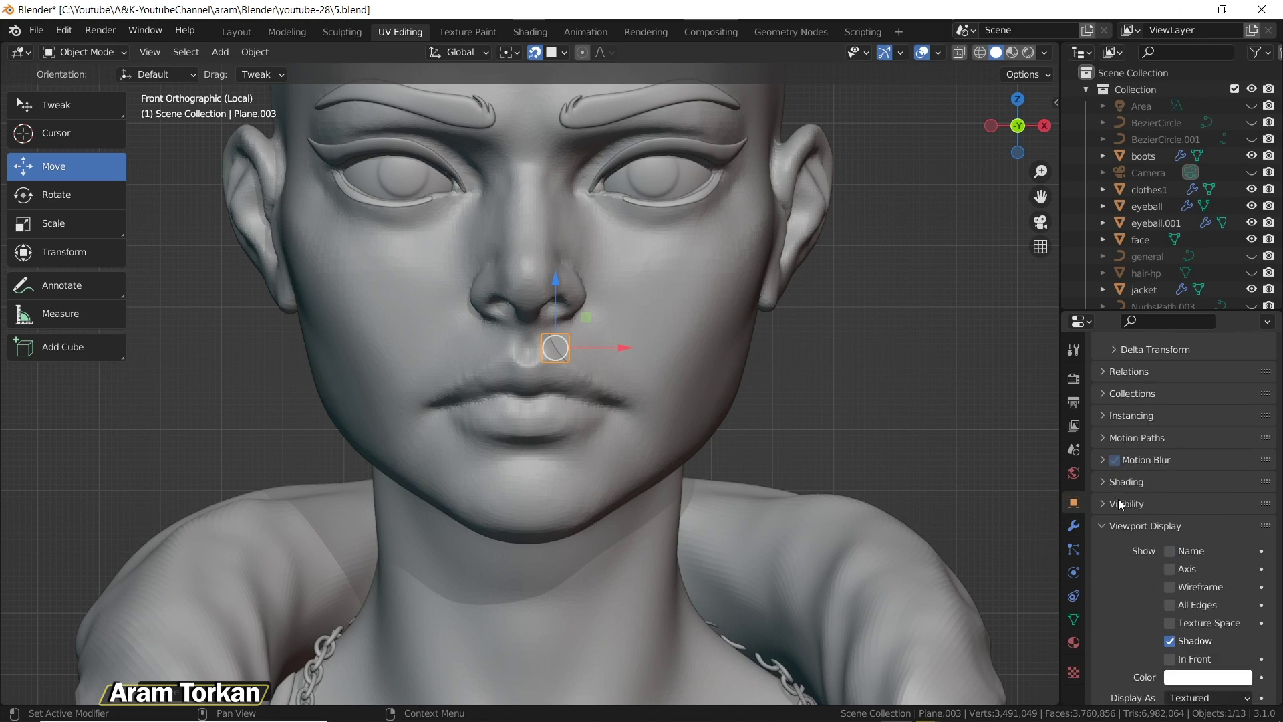
pyautogui.click(1170, 585)
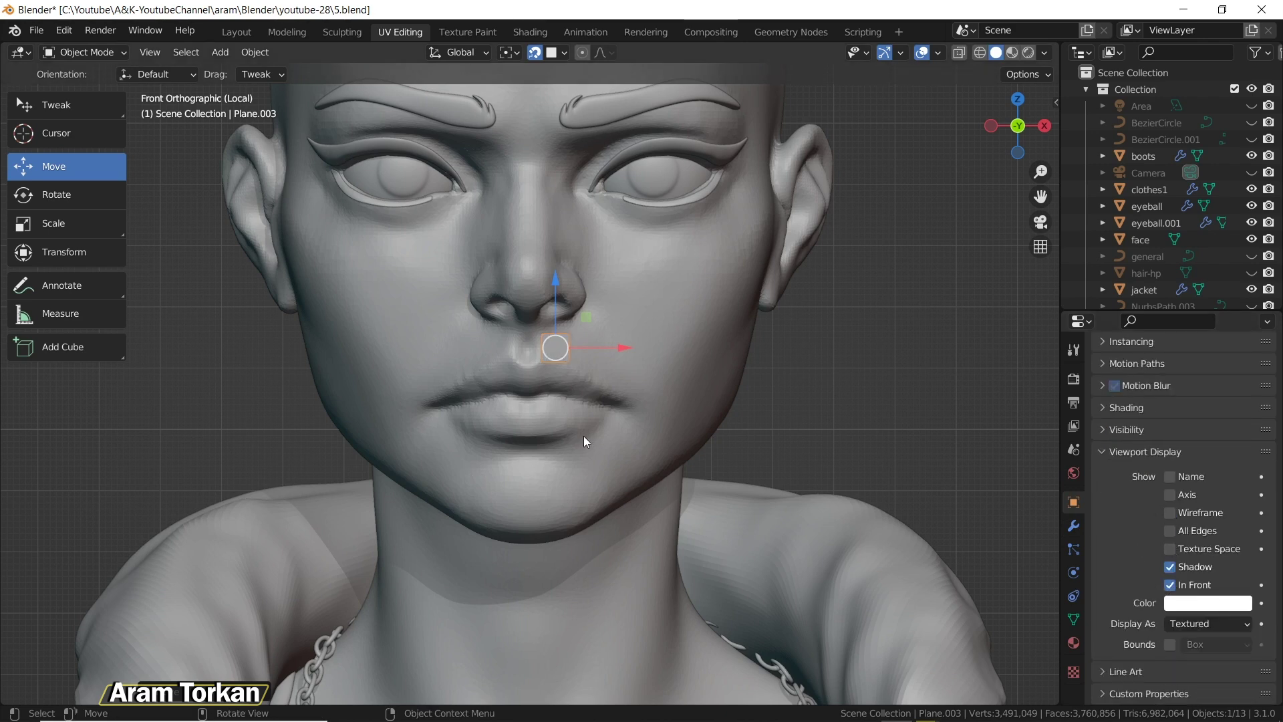
# - Set the plane's origin to the 3D cursor
pyautogui.scroll(3, 580, 345)
pyautogui.scroll(-5, 728, 346)
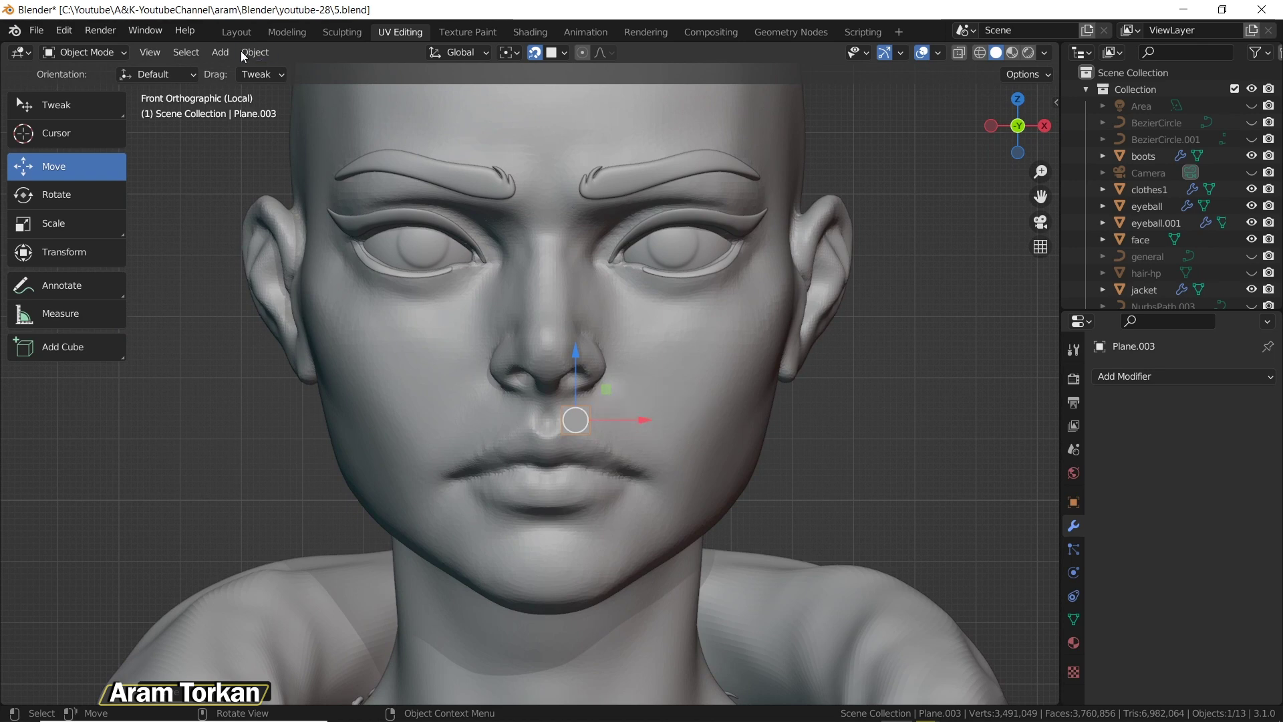
pyautogui.click(244, 53)
pyautogui.moveTo(279, 91)
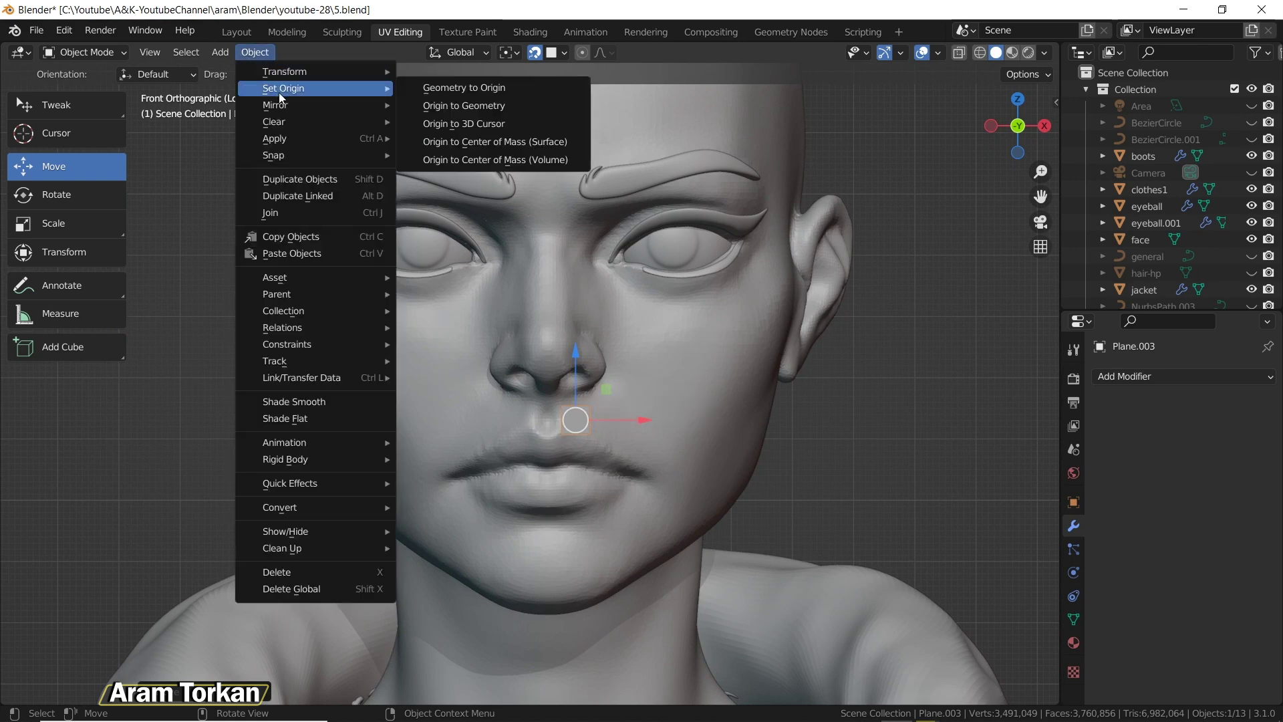
pyautogui.click(494, 125)
pyautogui.scroll(-3, 600, 331)
pyautogui.scroll(3, 607, 235)
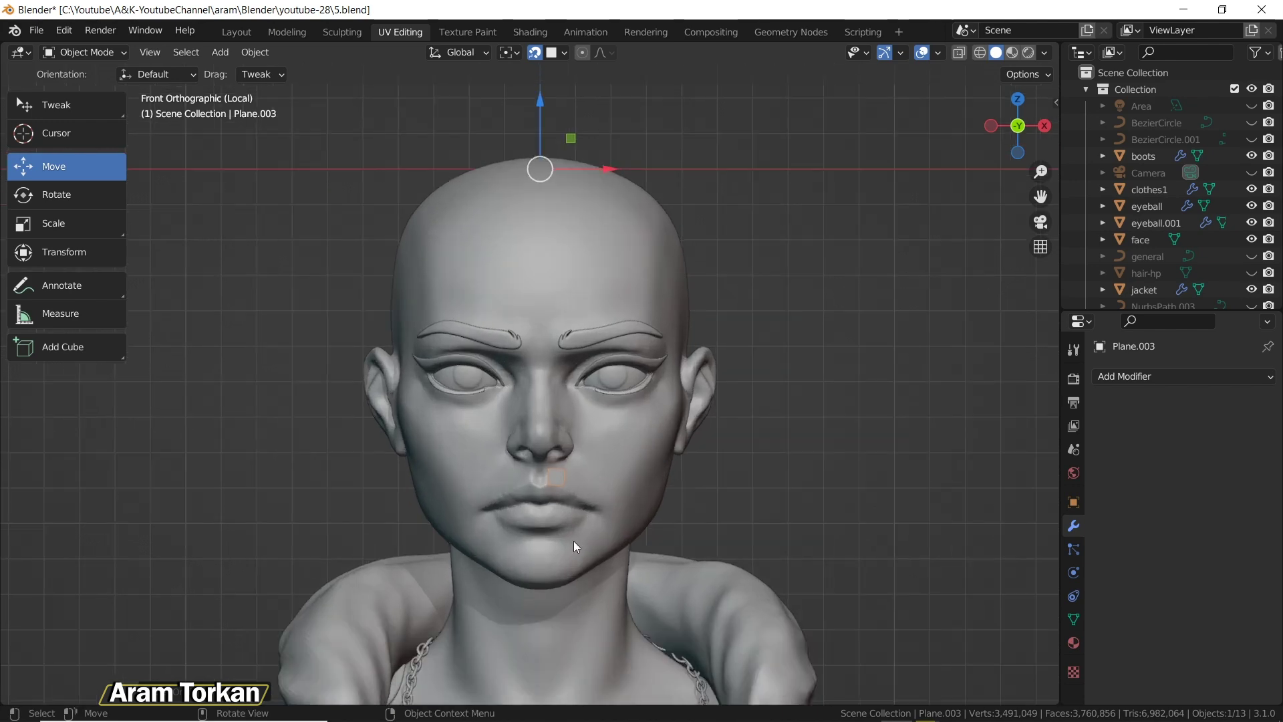
# - Add a Shrinkwrap modifier to the plane with the face object as its target
pyautogui.keyDown('shift'); pyautogui.moveTo(573, 540); pyautogui.dragTo(553, 436, button='middle'); pyautogui.keyUp('shift')
pyautogui.scroll(7, 655, 299)
pyautogui.click(564, 338)
pyautogui.scroll(-3, 547, 359)
pyautogui.click(548, 359)
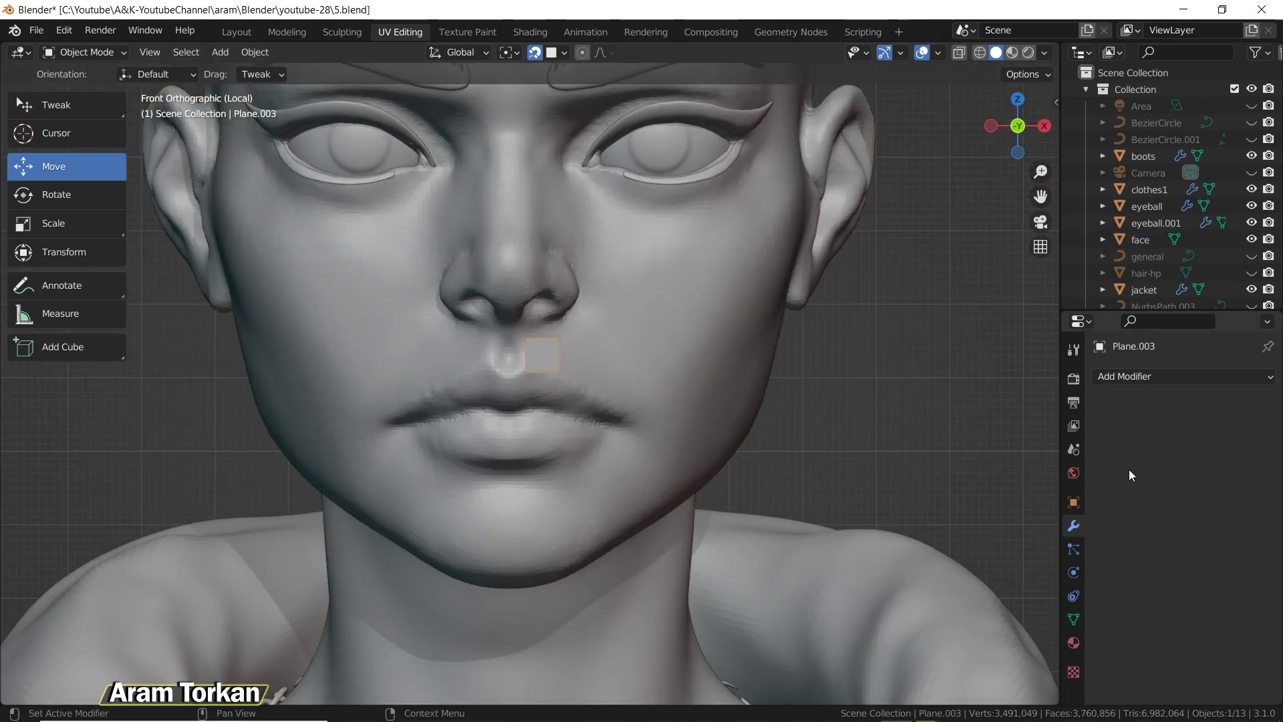
pyautogui.click(1122, 376)
pyautogui.click(1067, 175)
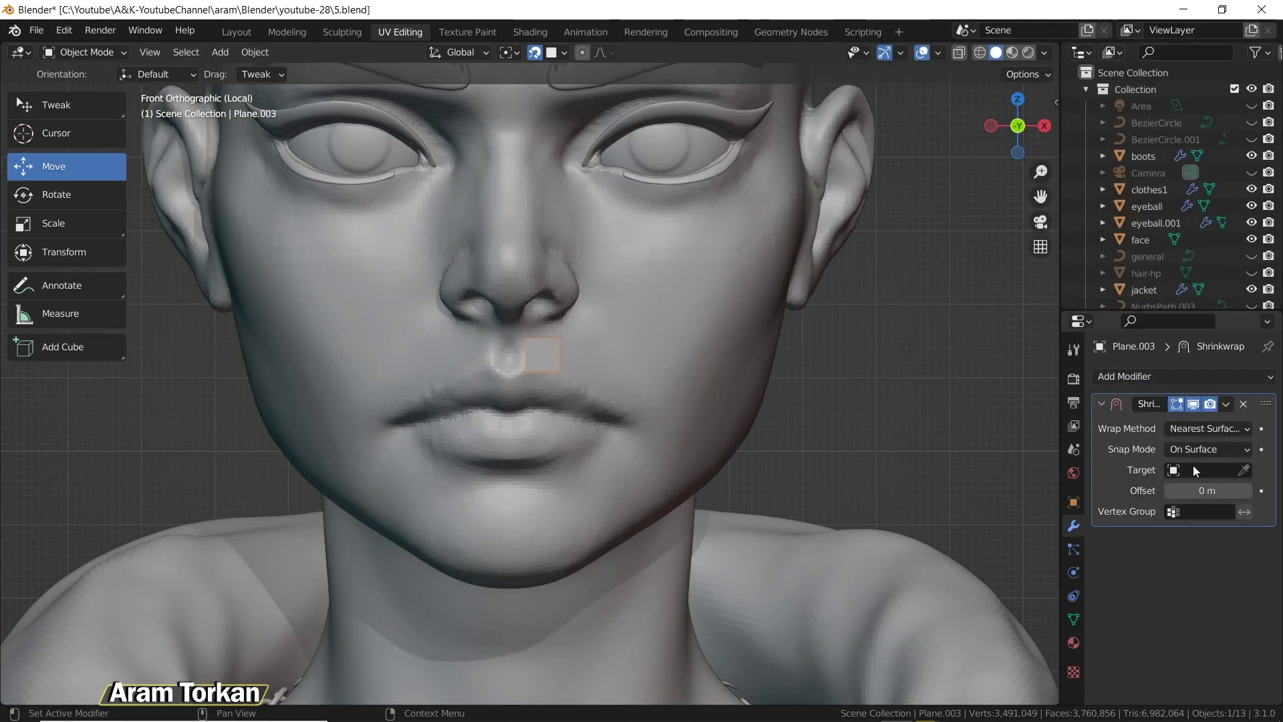
pyautogui.click(1242, 470)
pyautogui.click(625, 306)
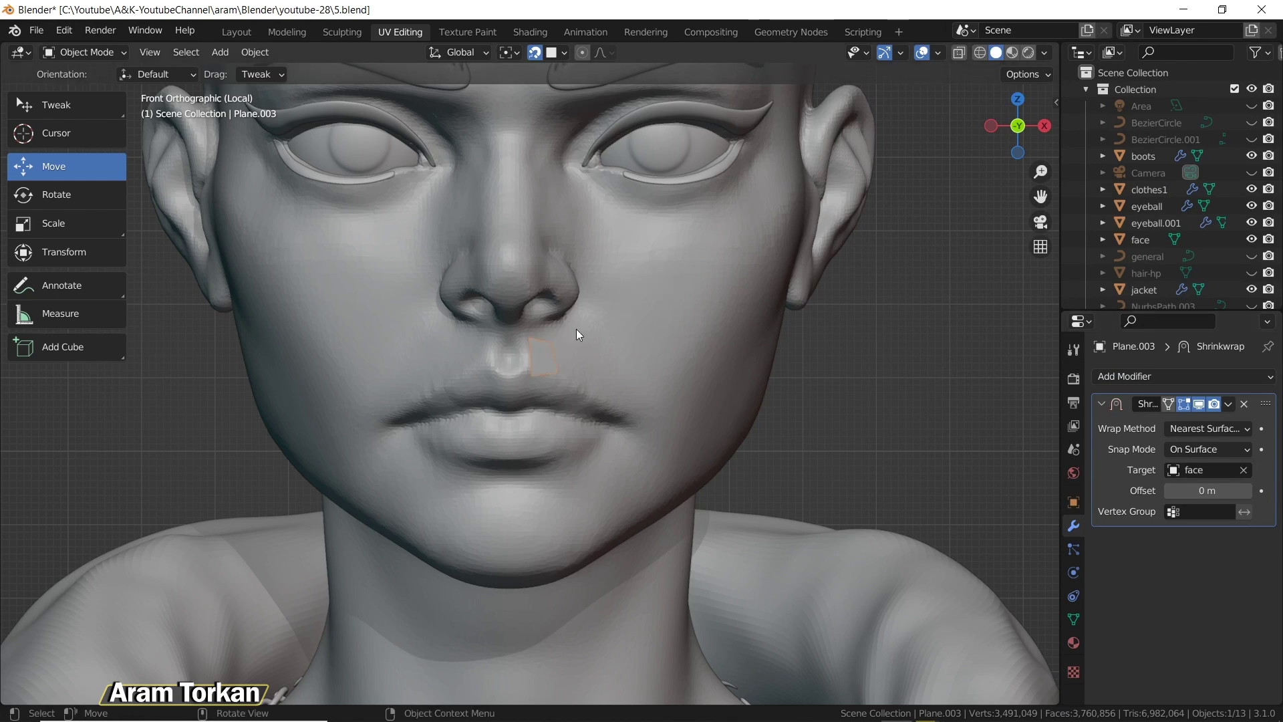
# - Move the plane's corner vertices in Edit Mode to shape it beside the philtrum, between the nose and the upper lip
pyautogui.scroll(4, 536, 356)
pyautogui.press('Tab')
pyautogui.click(532, 367)
pyautogui.press('g')
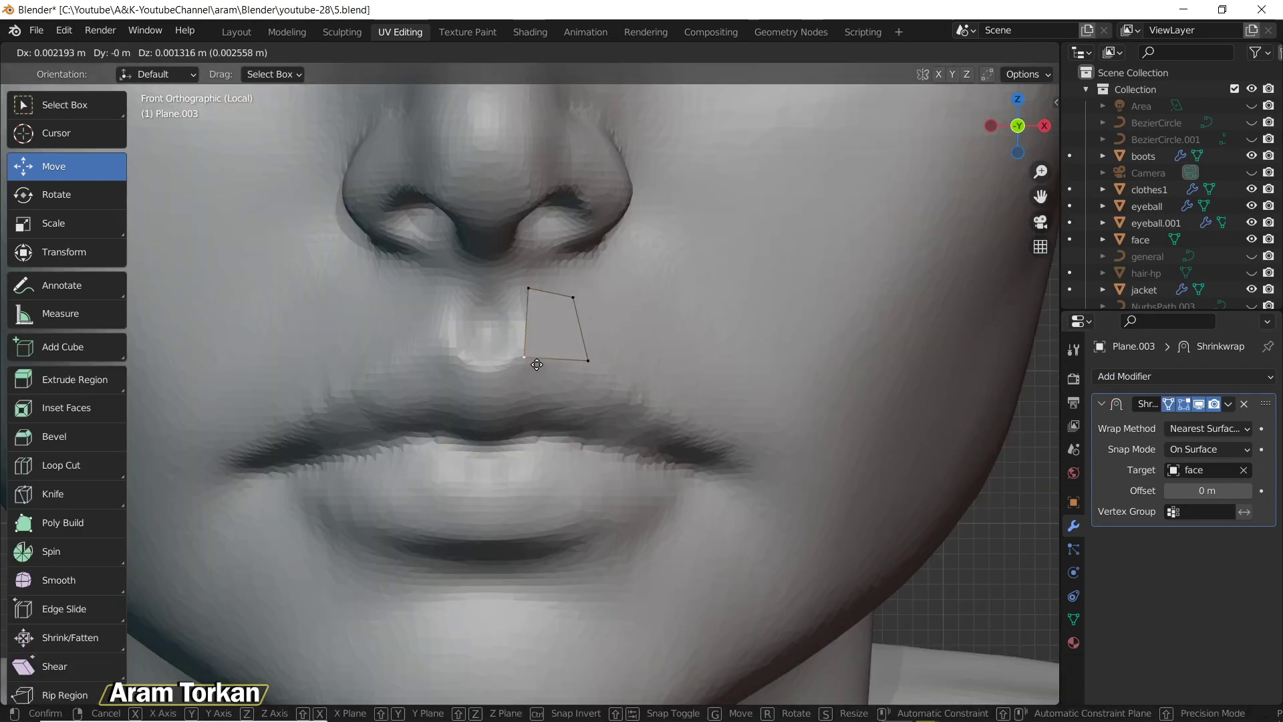
pyautogui.click(536, 365)
pyautogui.press('g')
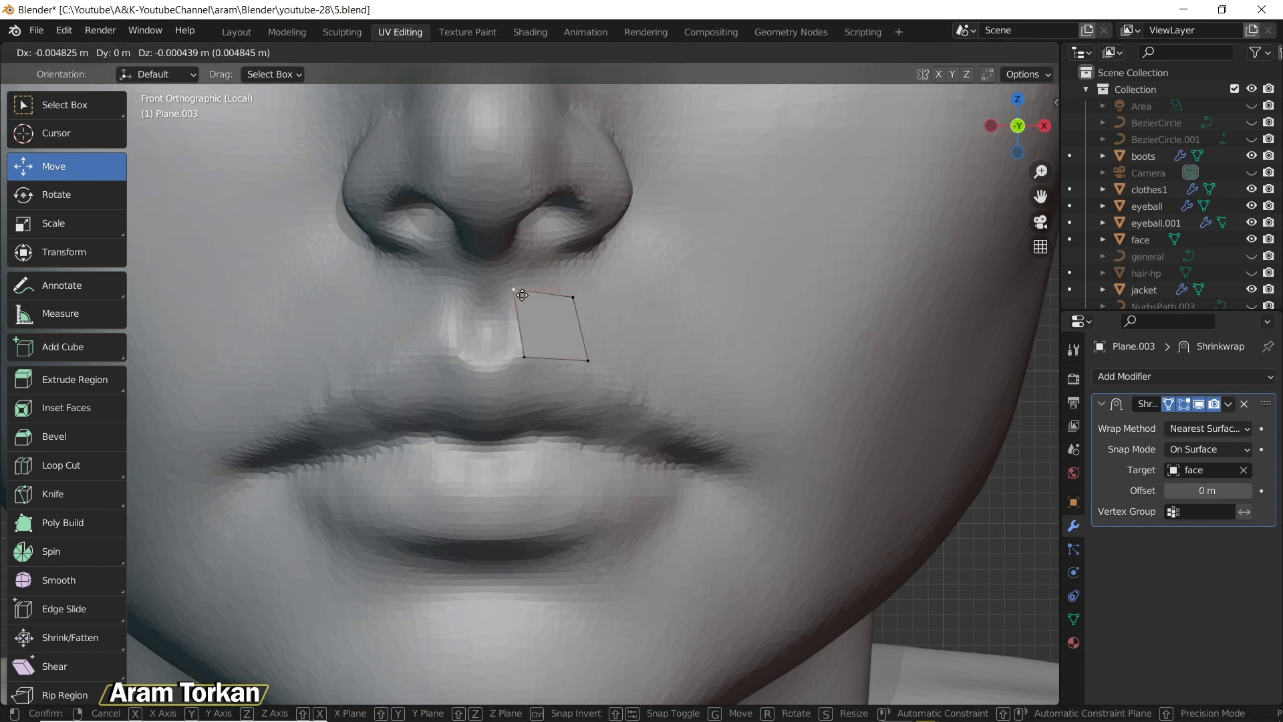
pyautogui.click(527, 301)
pyautogui.press('g')
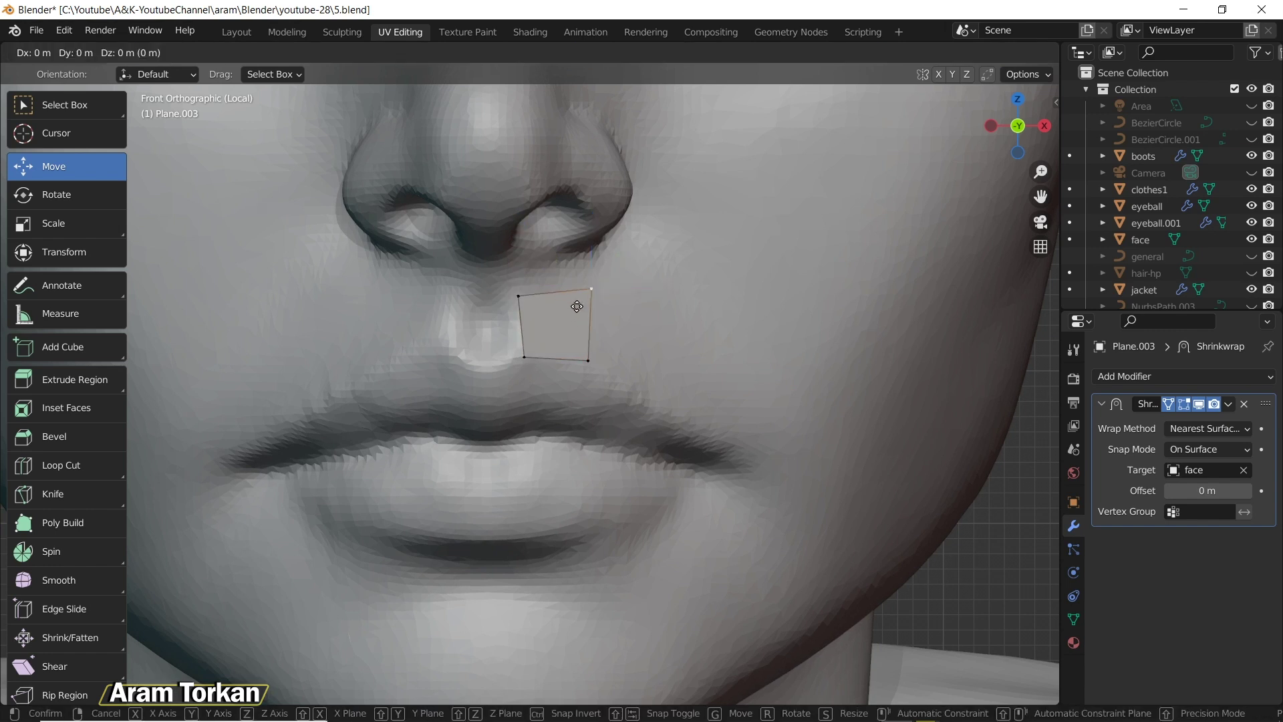
pyautogui.click(565, 320)
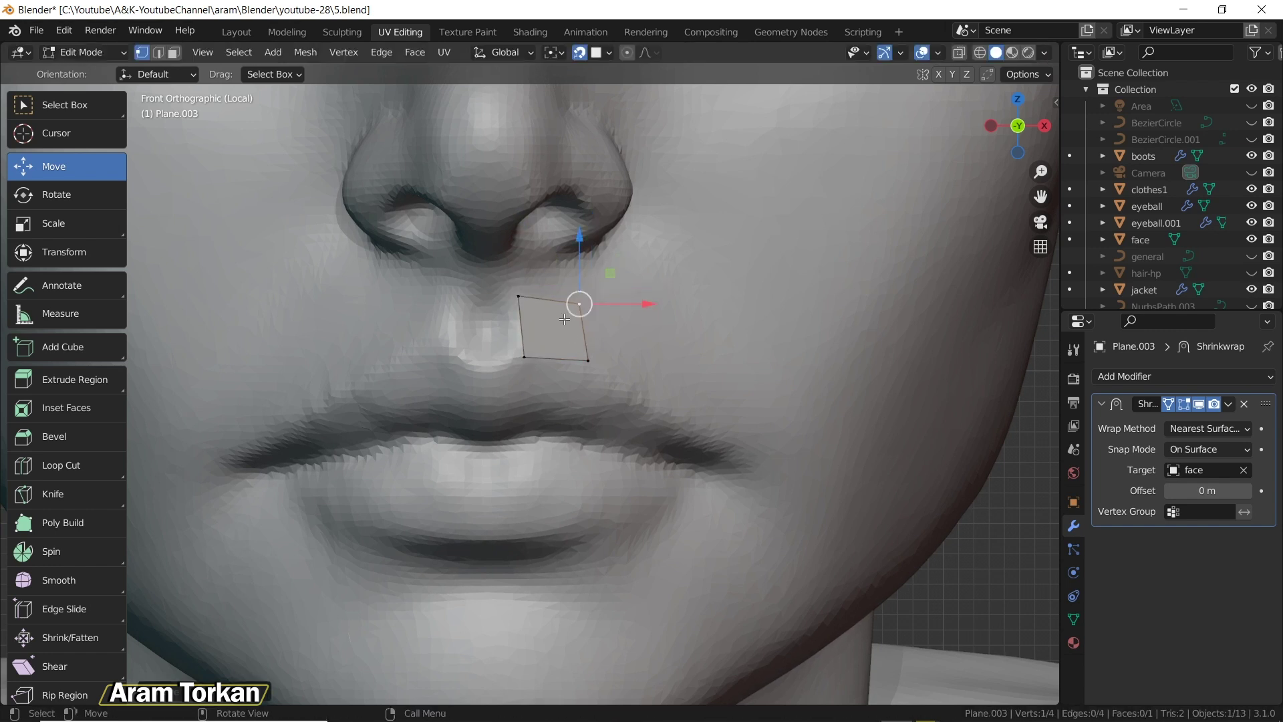
pyautogui.press('g')
pyautogui.click(576, 371)
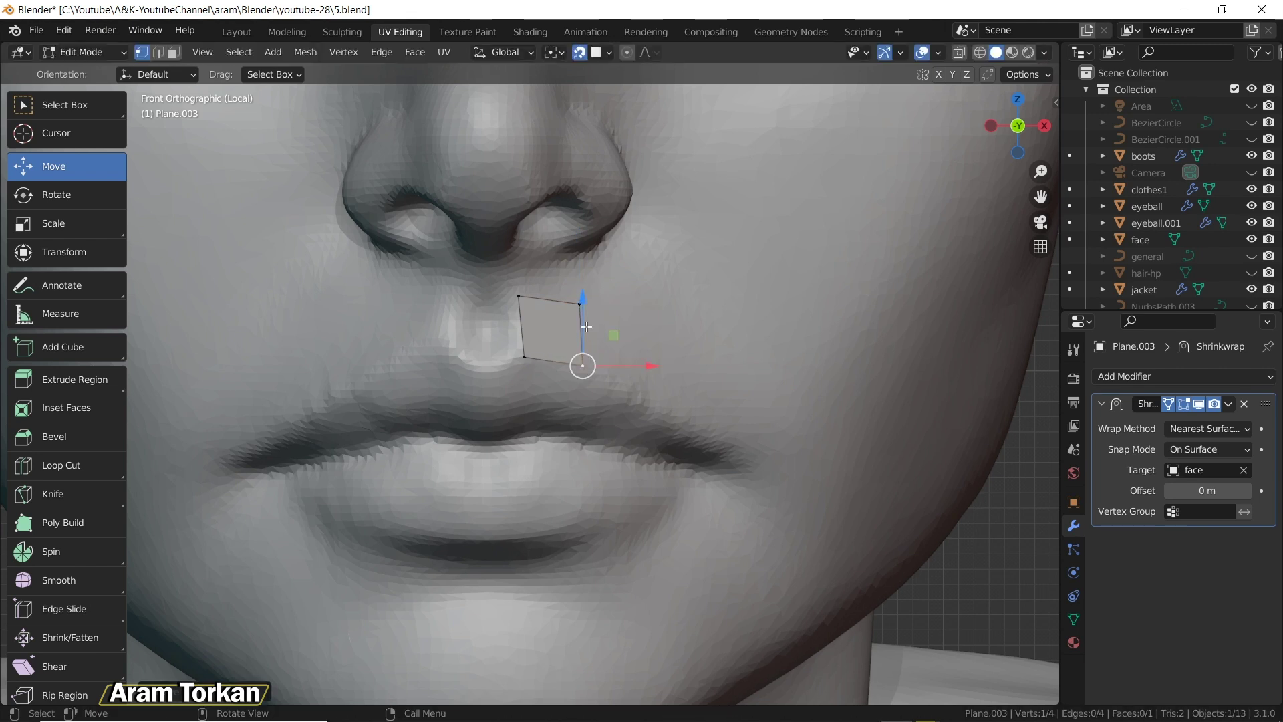
# - Fine-tune the plane's lower outer corner and both upper corners so they follow the face above the lip
pyautogui.press('g')
pyautogui.click(521, 299)
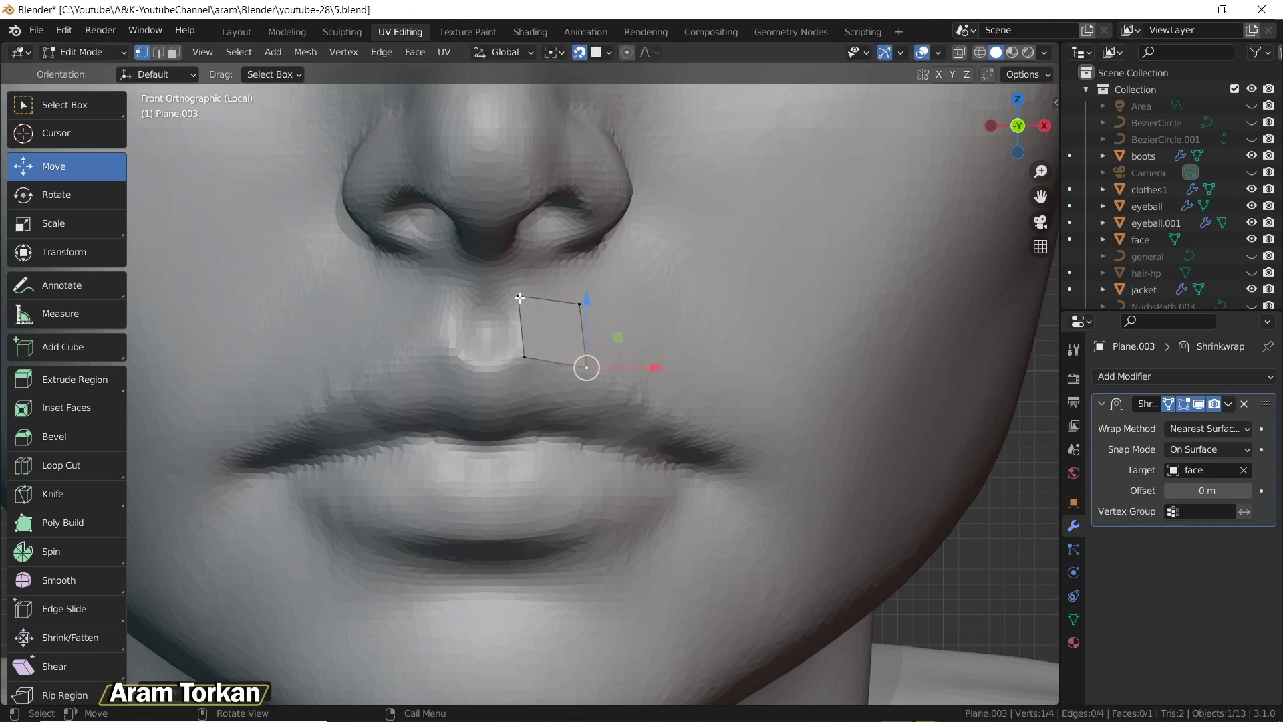
pyautogui.press('g')
pyautogui.click(523, 299)
pyautogui.click(579, 304)
pyautogui.press('g')
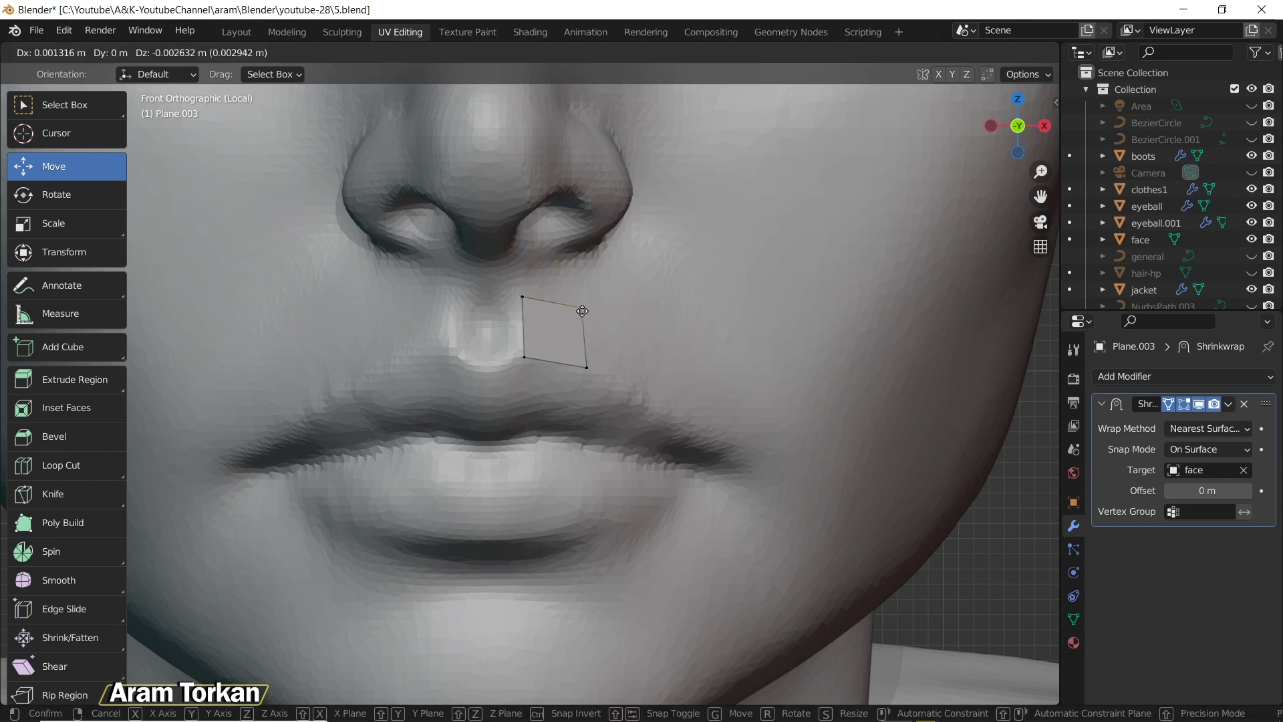
pyautogui.click(581, 308)
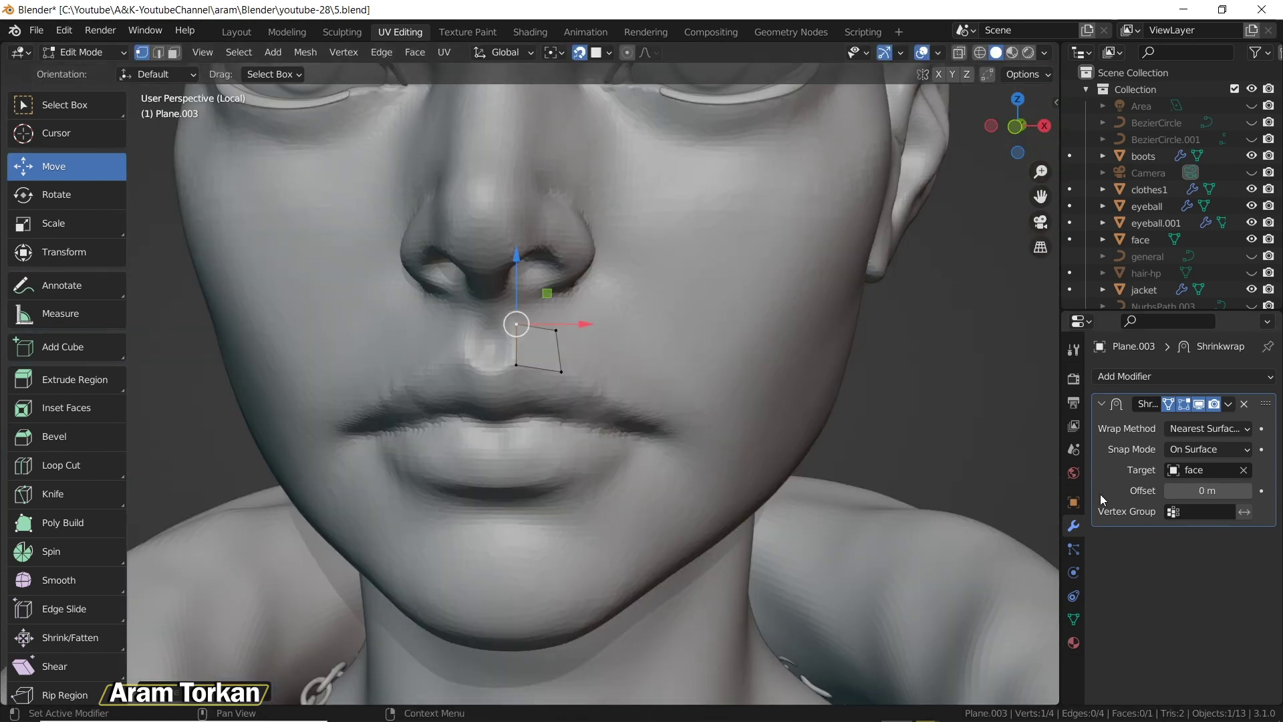
# - Add a Mirror modifier on the X axis to the plane and collapse the Shrinkwrap settings
pyautogui.press('Tab')
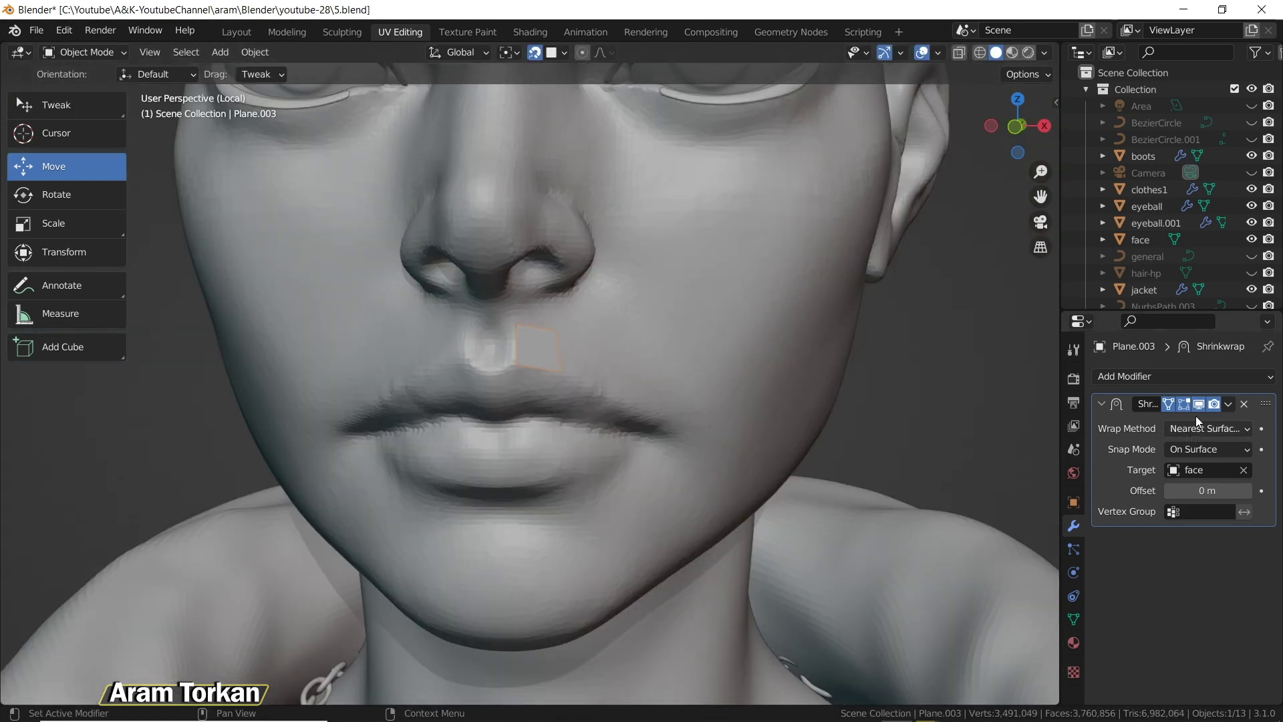
pyautogui.click(1134, 377)
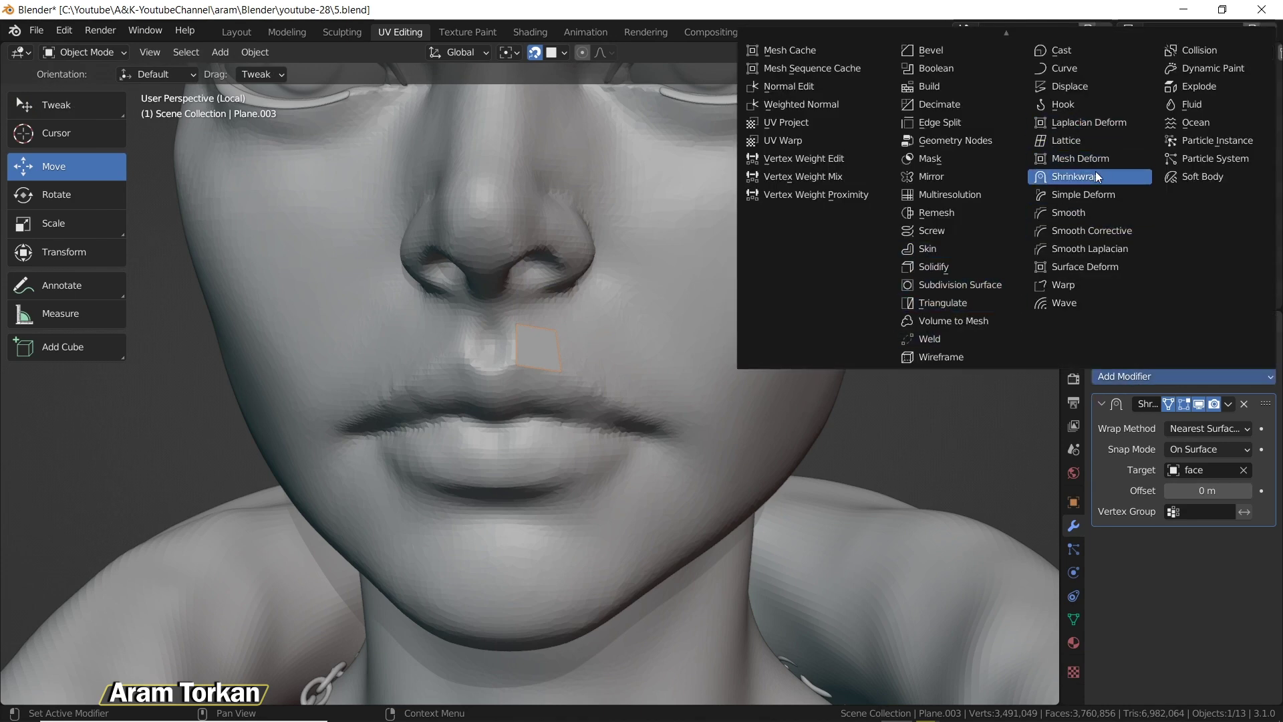
pyautogui.click(933, 177)
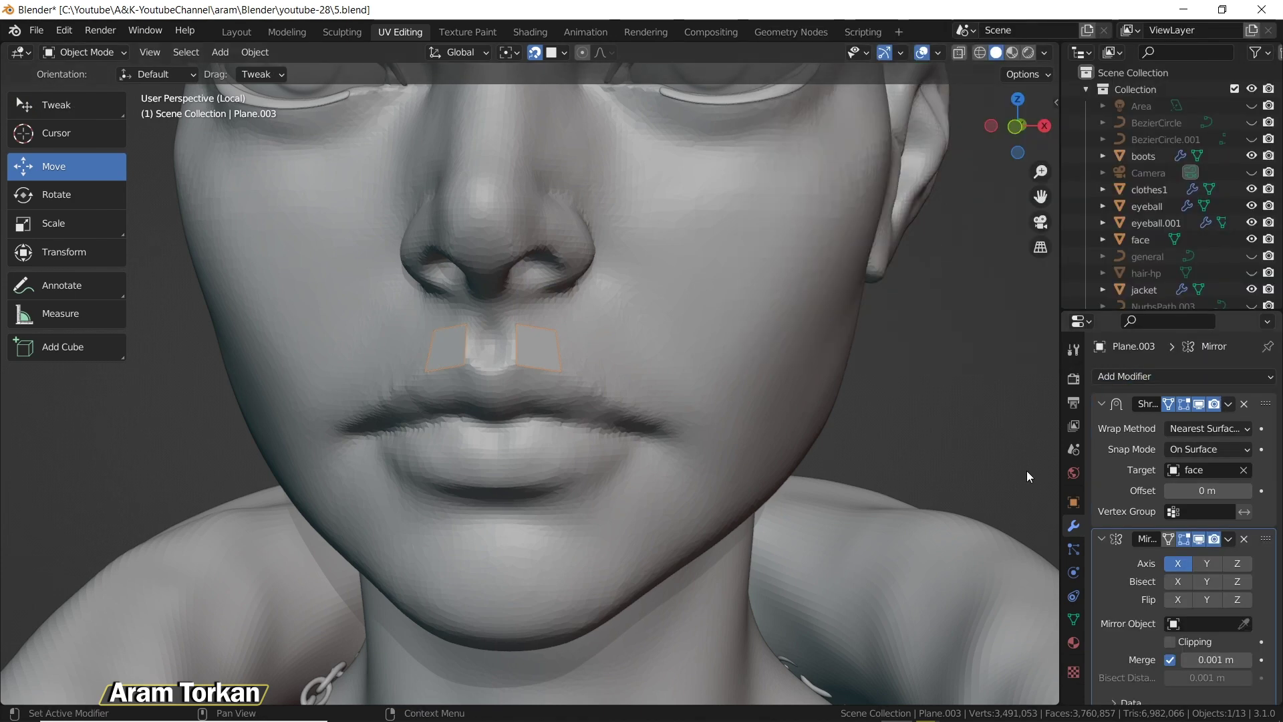
pyautogui.click(1228, 540)
pyautogui.click(1101, 539)
pyautogui.click(1101, 404)
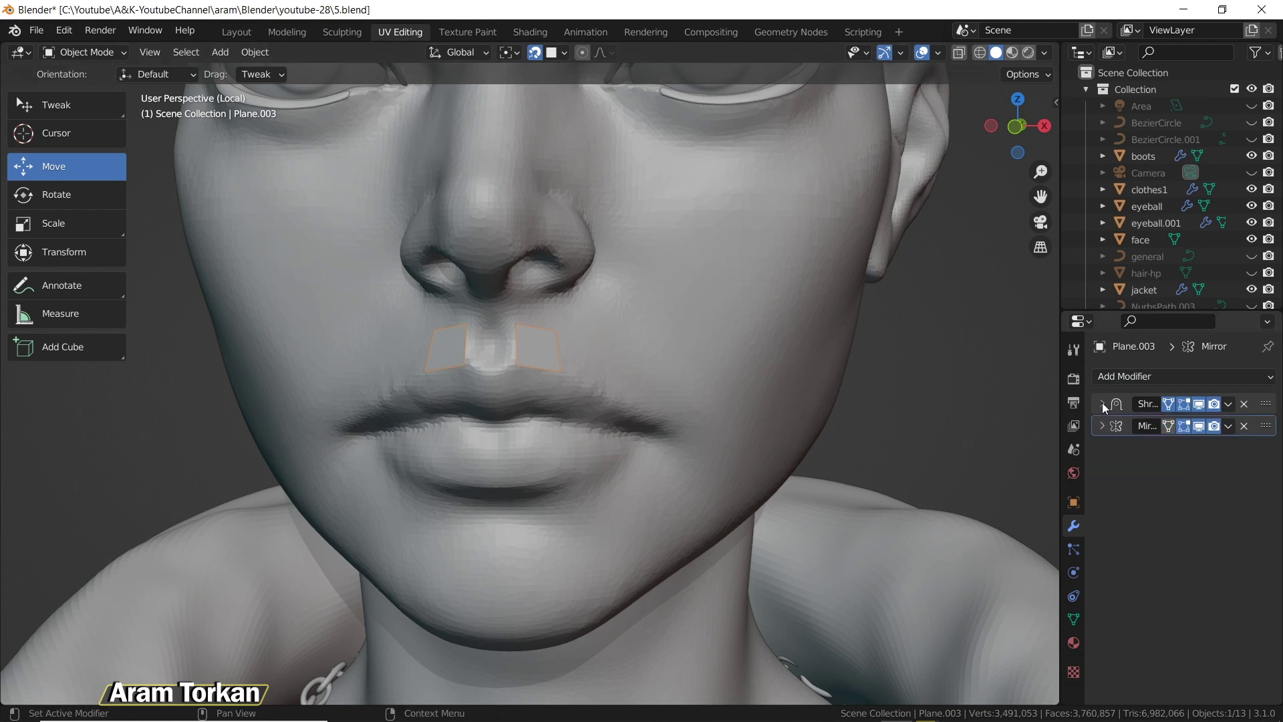
pyautogui.click(1102, 425)
# - Enable Clipping on the Mirror modifier and move the plane's inner edge onto the face's centre line
pyautogui.press('Tab')
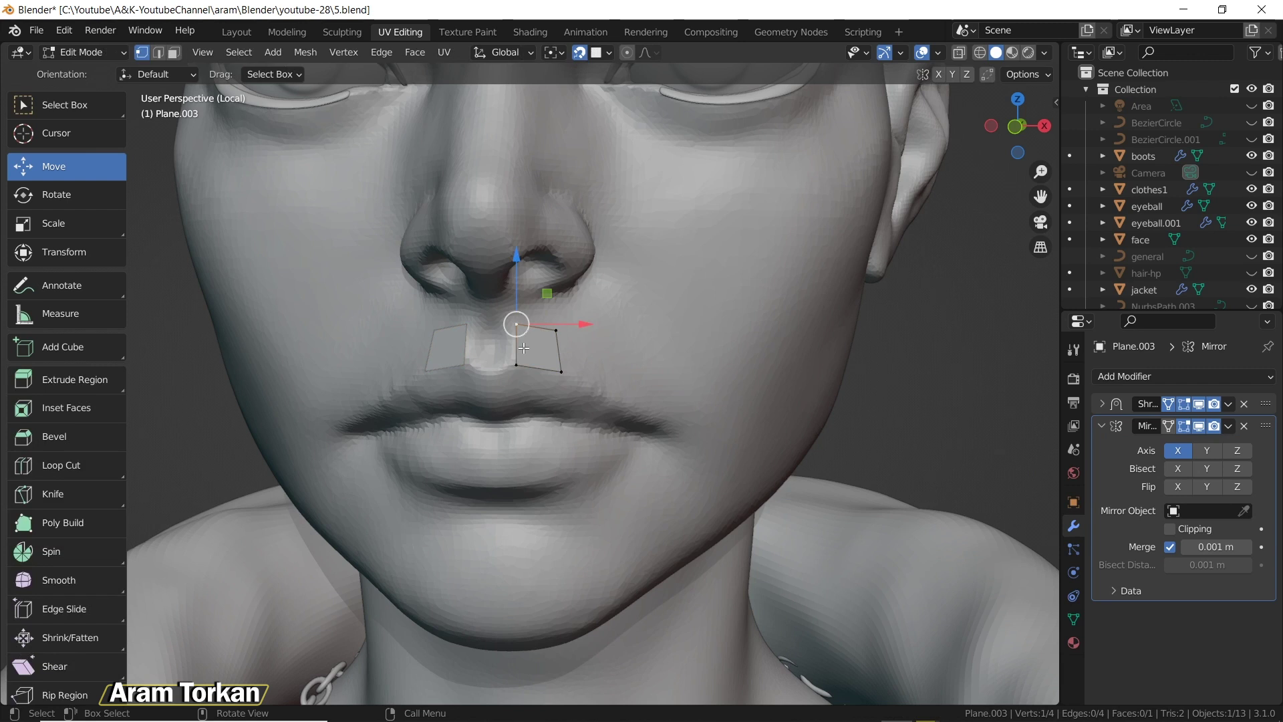
pyautogui.click(519, 337)
pyautogui.press('g')
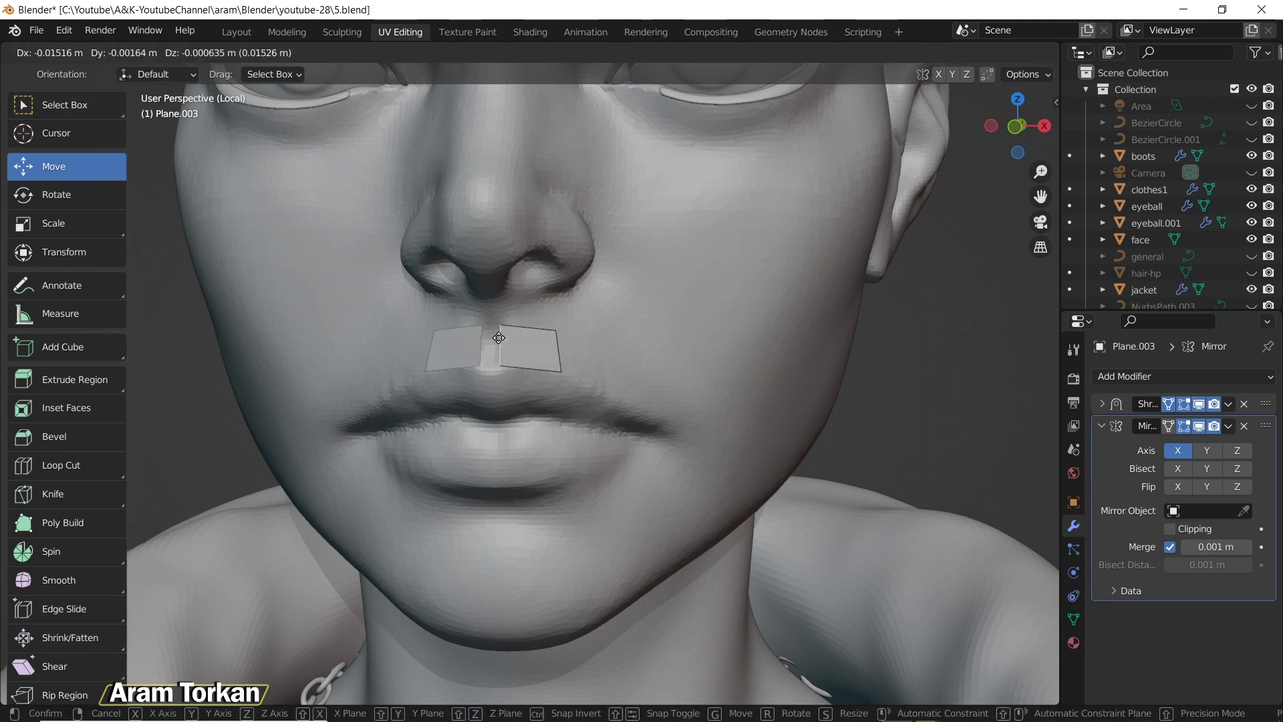
pyautogui.moveTo(517, 336); pyautogui.dragTo(487, 348)
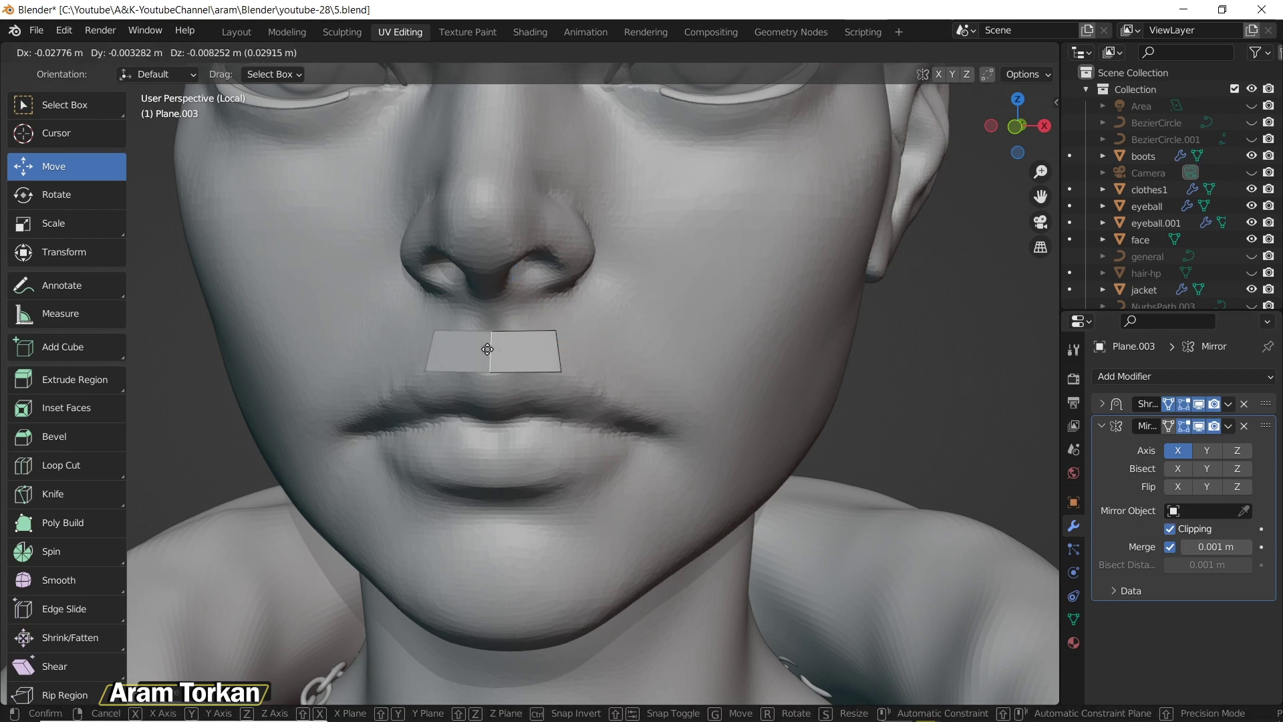
pyautogui.moveTo(487, 349); pyautogui.dragTo(488, 349)
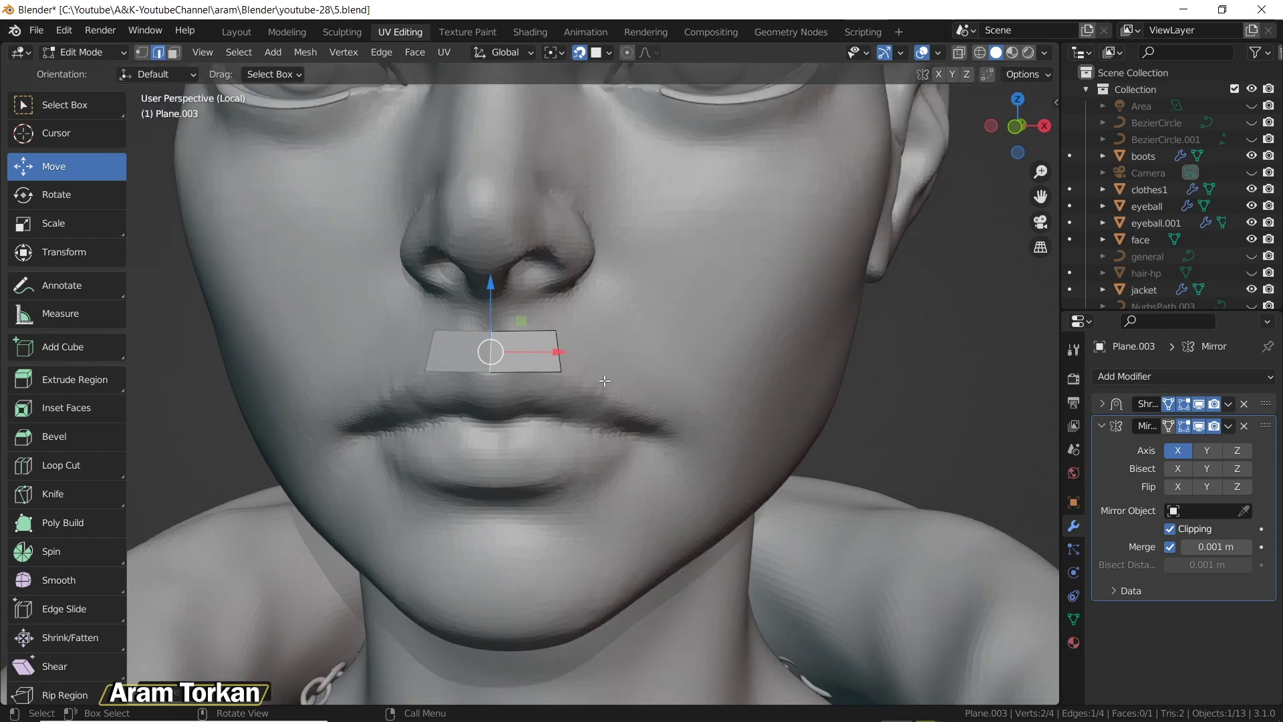
# - Extrude the inner edge into a second face at the centre line, then move and rotate the shared edge to follow the philtrum
pyautogui.press('e')
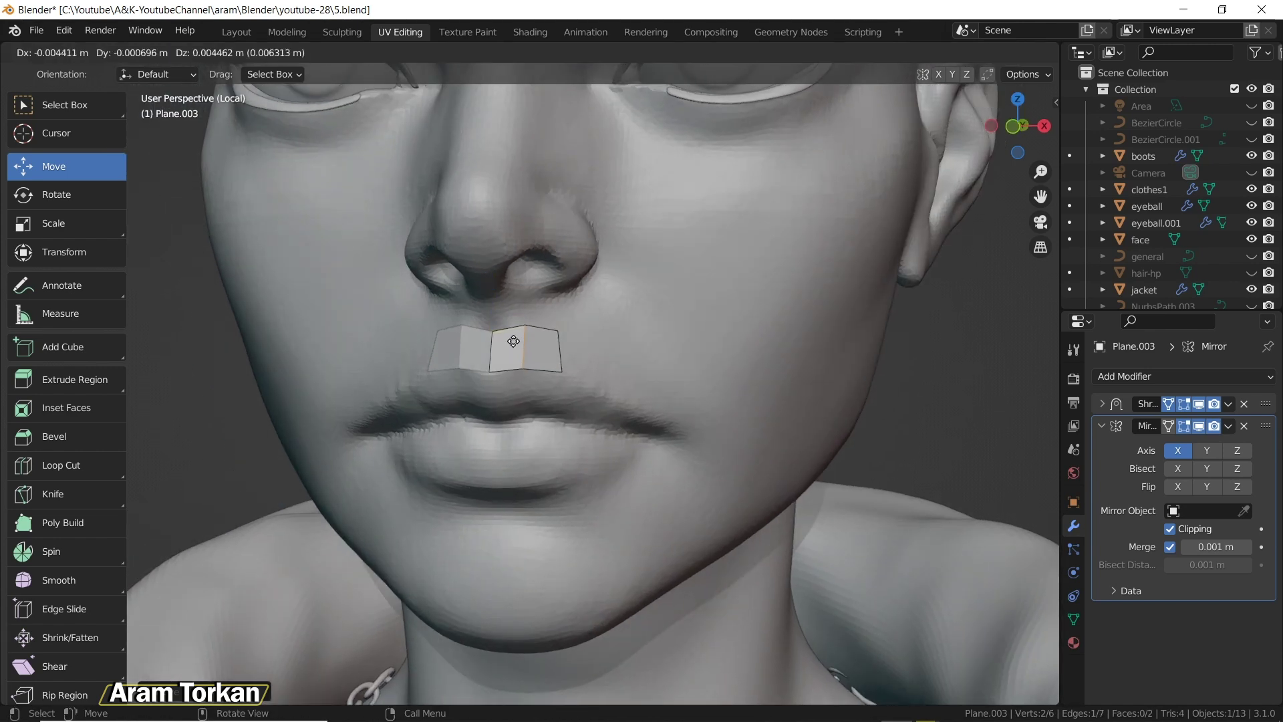
pyautogui.moveTo(521, 315); pyautogui.dragTo(517, 339)
pyautogui.press('r')
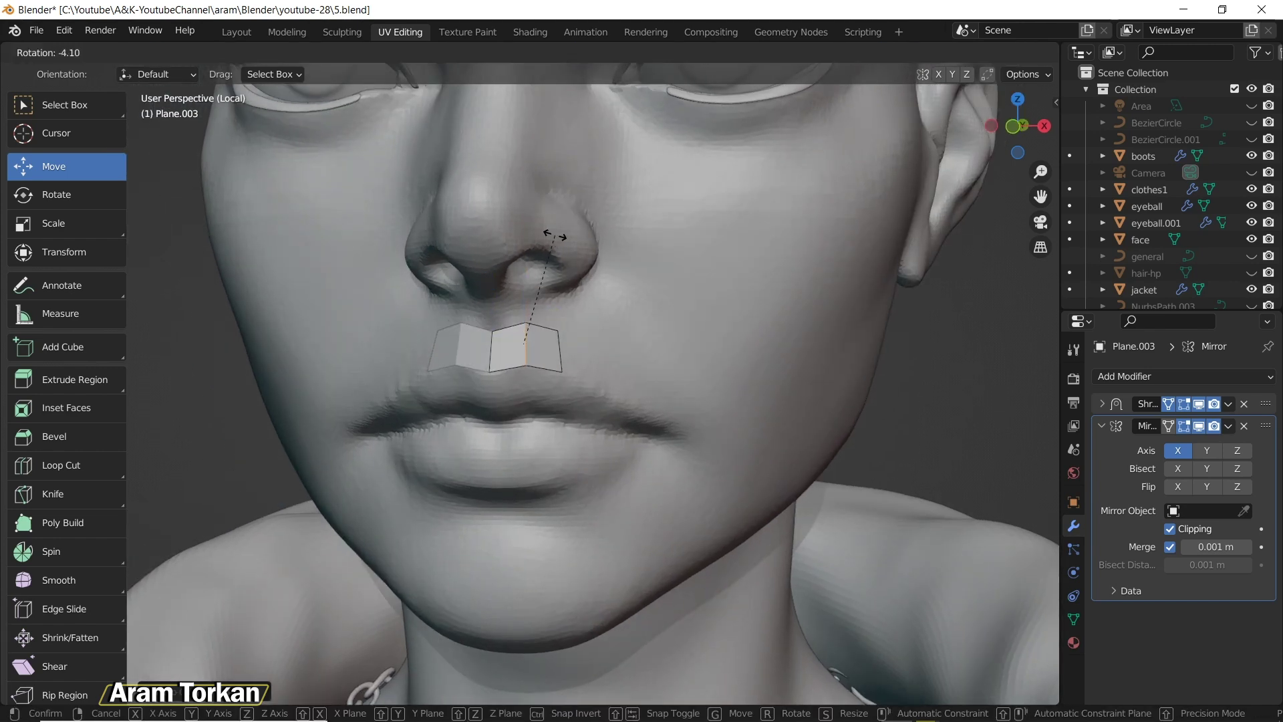
pyautogui.press('KP_1')
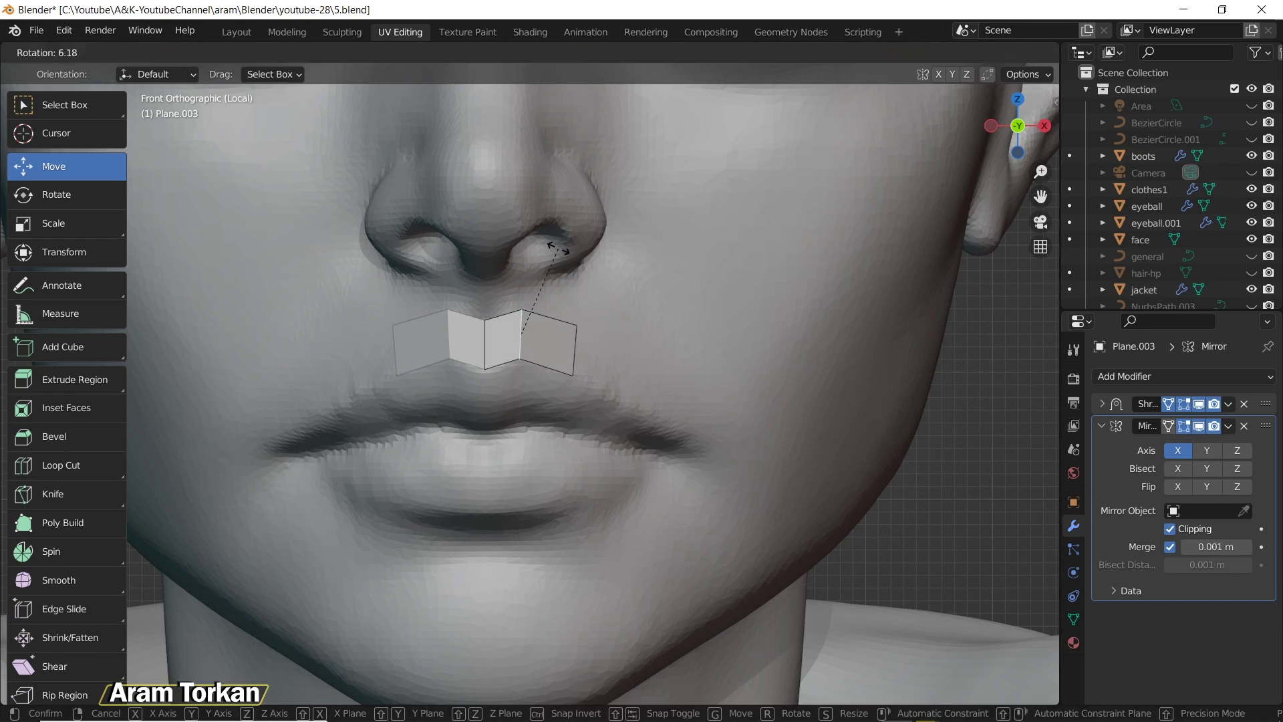
pyautogui.click(552, 247)
pyautogui.press('g')
pyautogui.click(550, 242)
pyautogui.press('r')
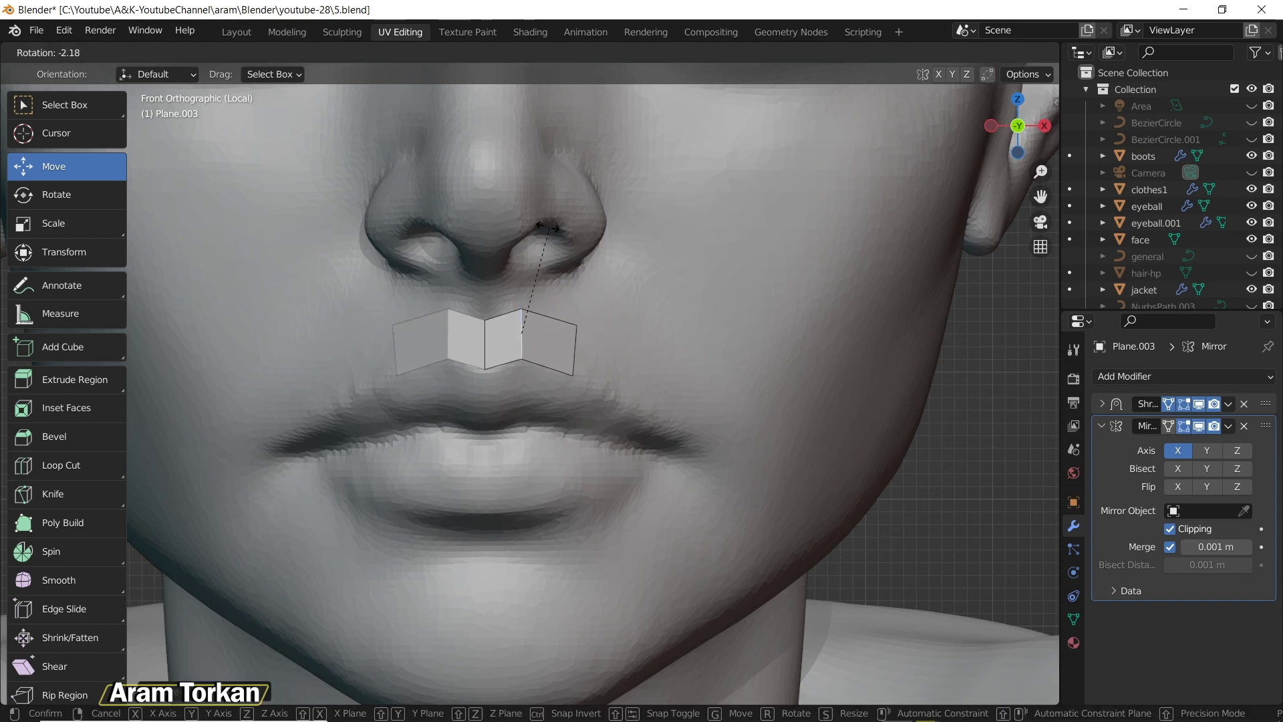
pyautogui.click(547, 228)
pyautogui.scroll(-3, 588, 423)
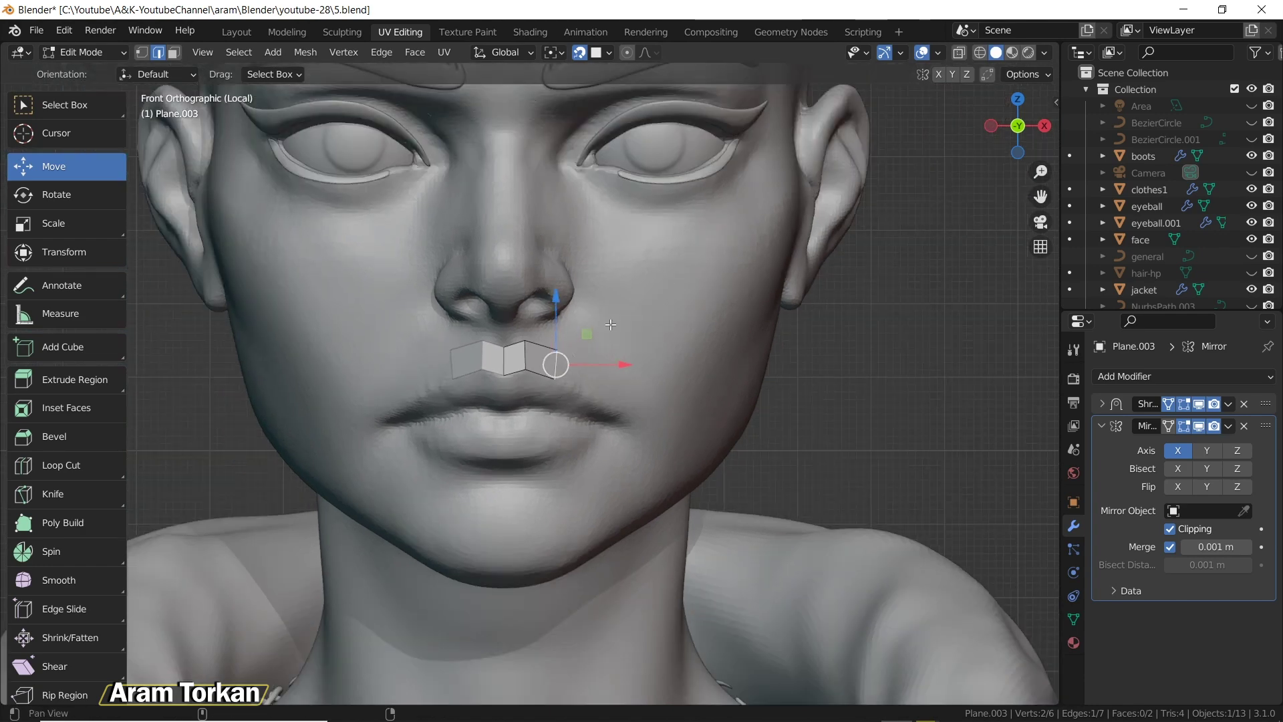
pyautogui.press('r')
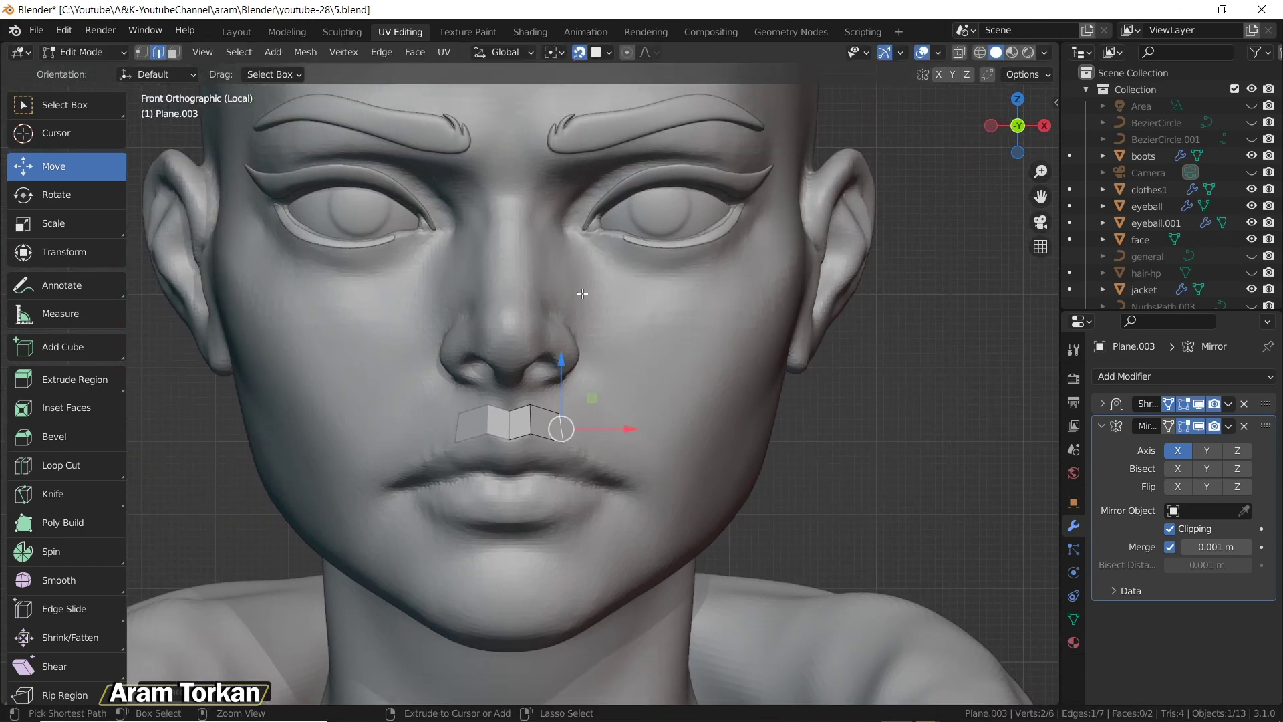
pyautogui.press('s')
pyautogui.rightClick(625, 244)
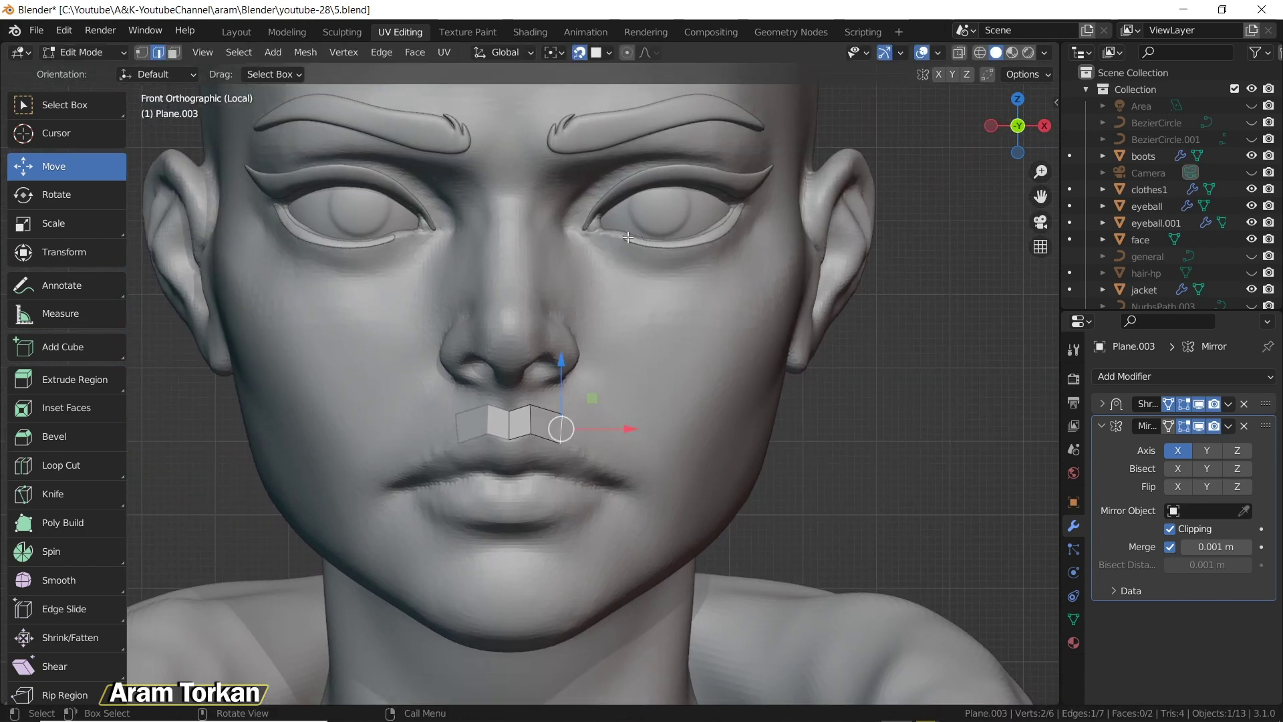
pyautogui.press('g')
pyautogui.rightClick(610, 322)
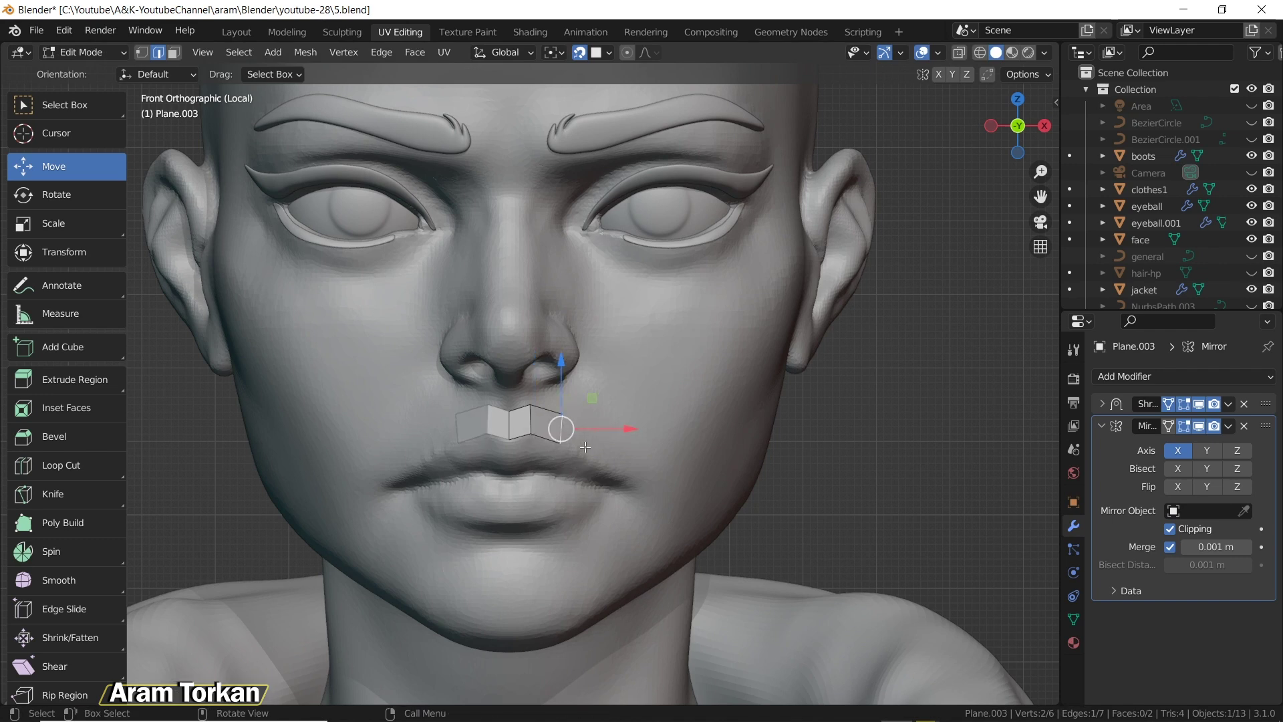
# - Extrude the strip's outer edge about 0.10 m outward and 0.05 m down to the mouth corner, then rotate it about 69°
pyautogui.press('e')
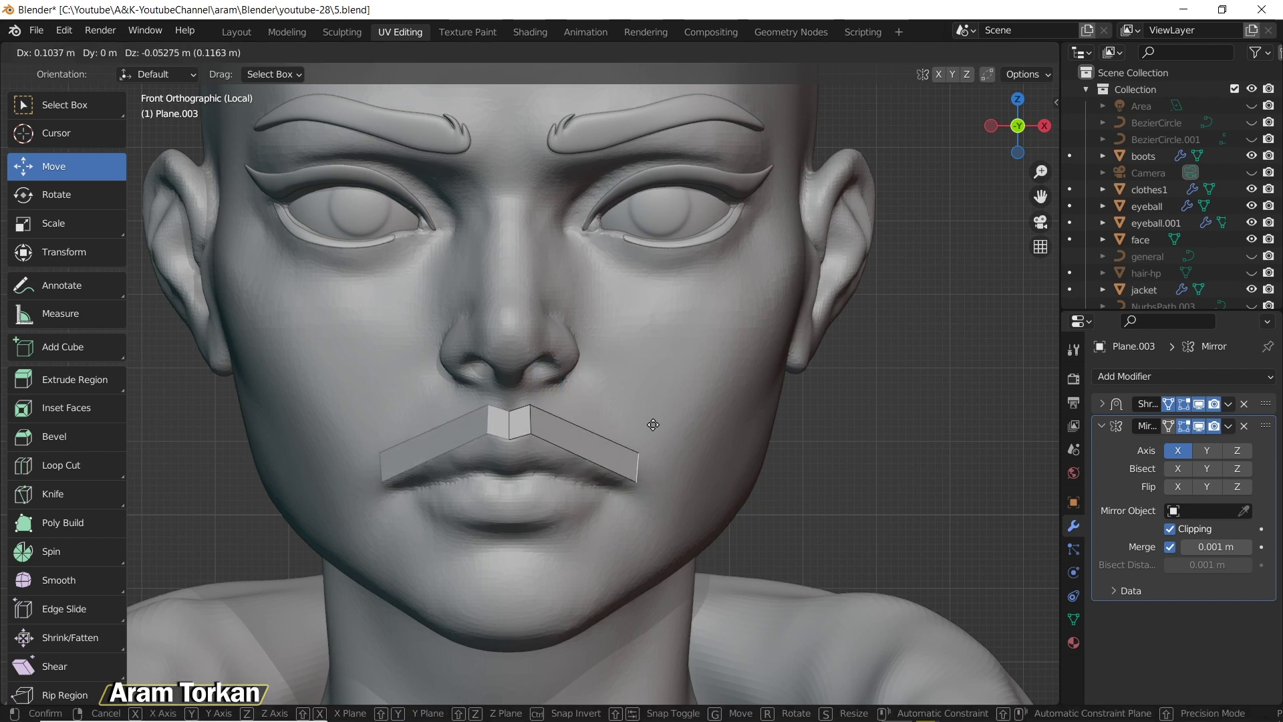
pyautogui.click(647, 426)
pyautogui.moveTo(678, 440); pyautogui.dragTo(661, 426, button='middle')
pyautogui.press('r')
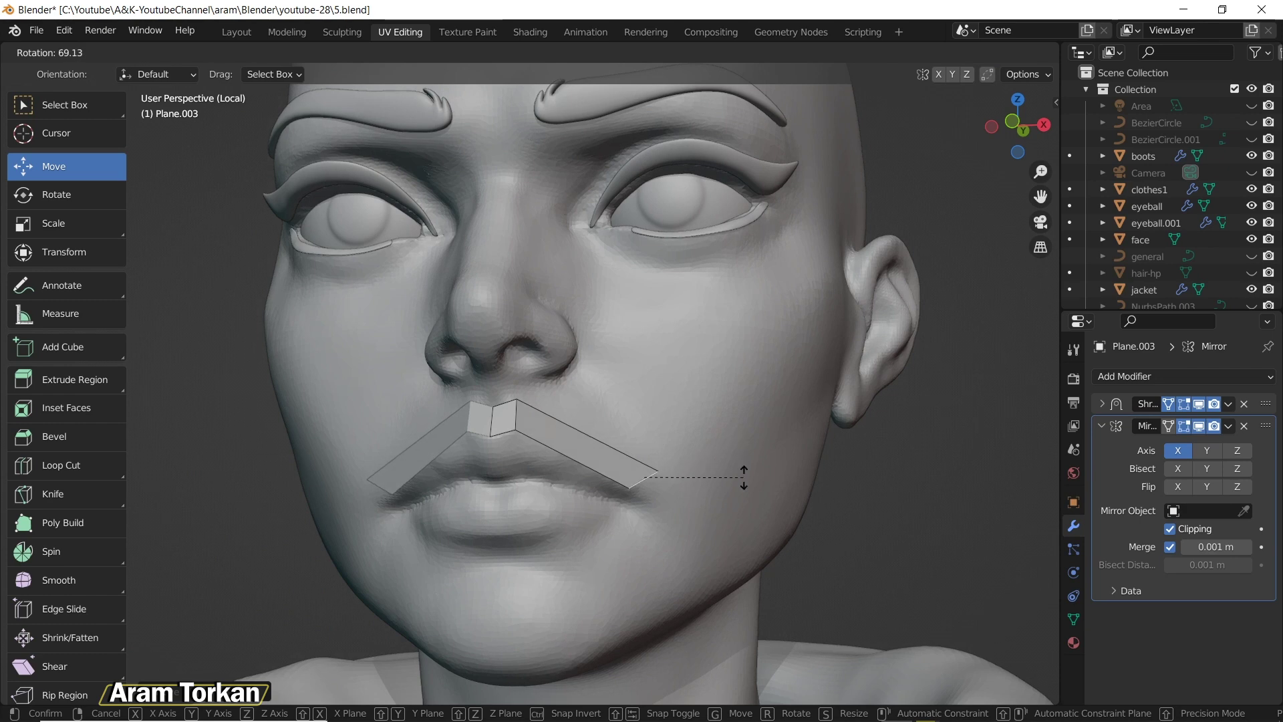
pyautogui.click(743, 477)
# - Extrude the end edge downward around the mouth corner, then rotate and move it to follow the lip contour
pyautogui.press('e')
pyautogui.click(673, 483)
pyautogui.press('r')
pyautogui.click(712, 478)
pyautogui.press('g')
pyautogui.click(711, 472)
# - Extrude and rotate the end edge beneath the lower lip, then extrude once more to the centre line to close the mouth loop
pyautogui.press('e')
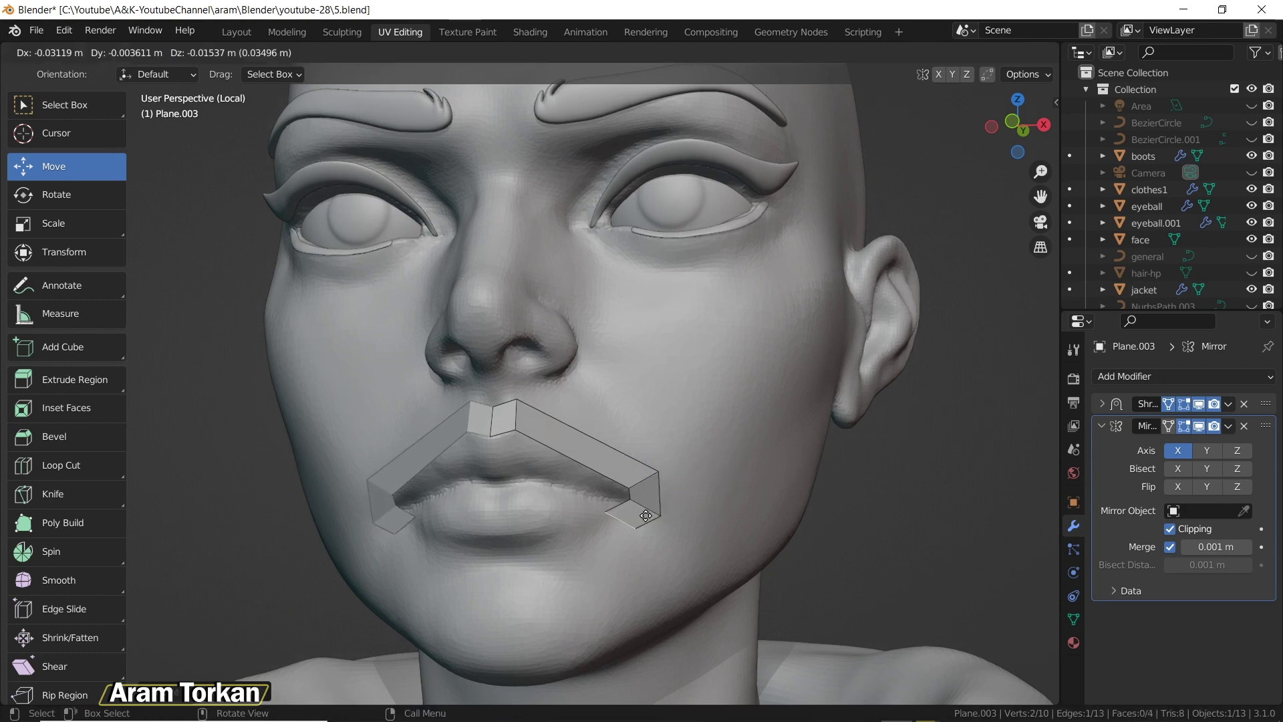
pyautogui.moveTo(646, 515); pyautogui.dragTo(601, 510)
pyautogui.press('r')
pyautogui.click(642, 482)
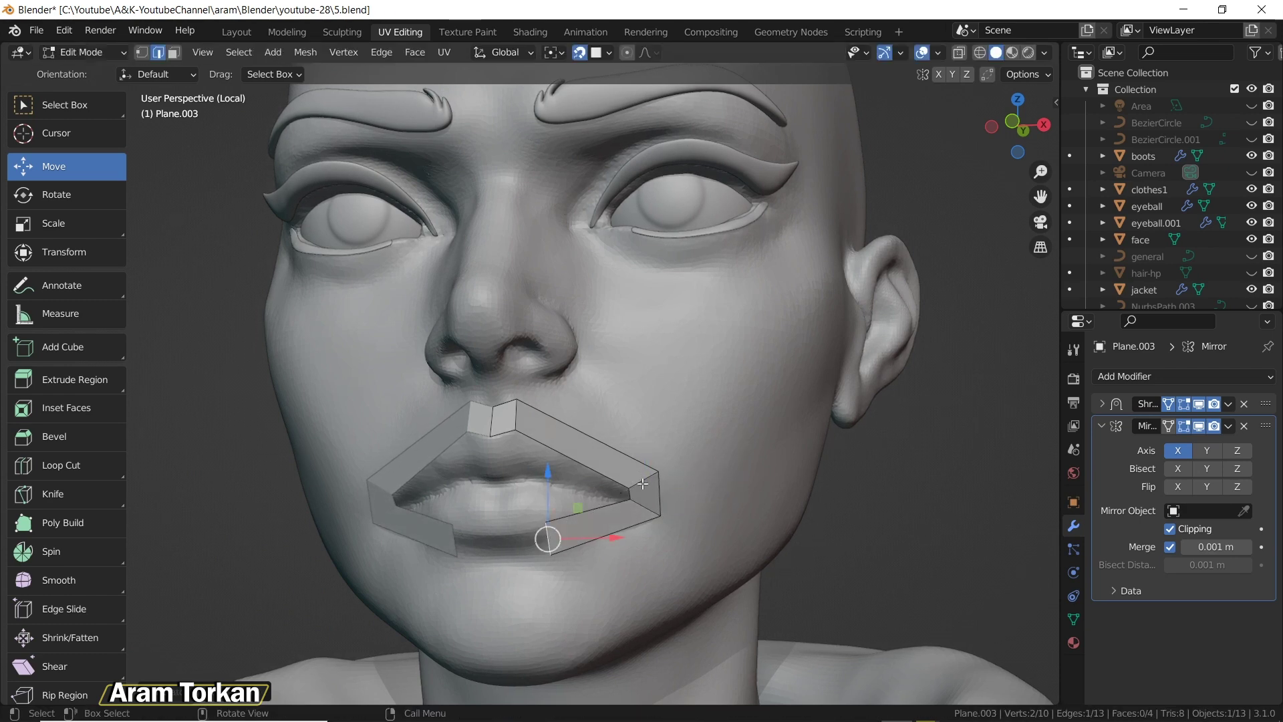
pyautogui.press('e')
pyautogui.click(541, 503)
pyautogui.moveTo(541, 504); pyautogui.dragTo(574, 503, button='middle')
# - Add three evenly spaced loop cuts to the long face above the upper lip
pyautogui.click(643, 501)
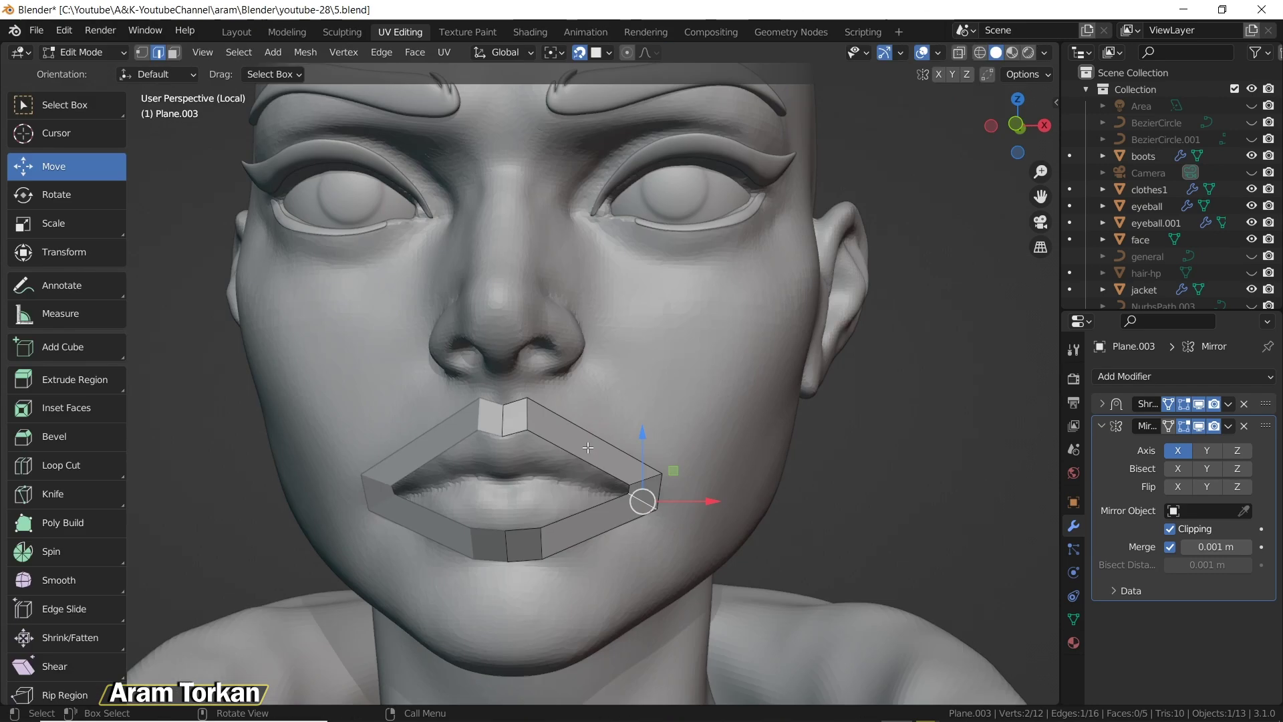
pyautogui.hotkey('ctrl', 'r')
pyautogui.scroll(1, 588, 448)
pyautogui.click(588, 447)
pyautogui.rightClick(588, 447)
pyautogui.scroll(-1, 568, 482)
# - Add three evenly spaced loop cuts to the long face below the lower lip
pyautogui.click(534, 516)
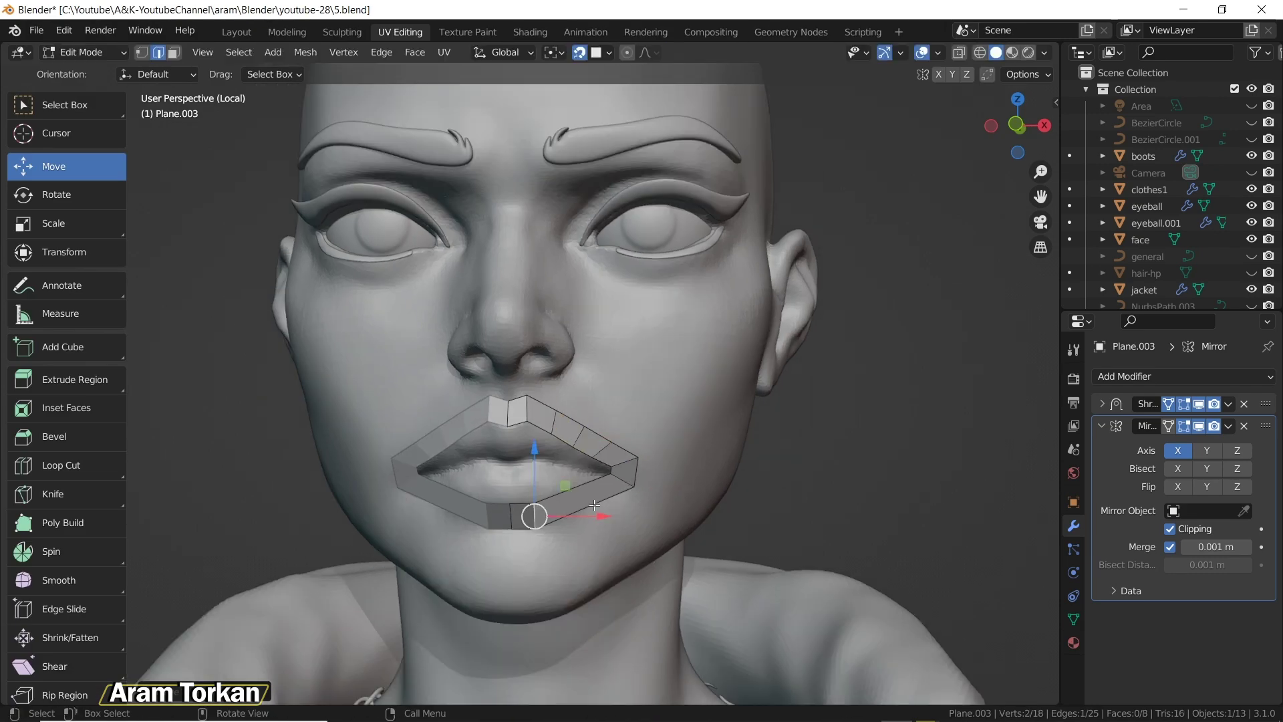
pyautogui.hotkey('ctrl', 'r')
pyautogui.scroll(1, 595, 506)
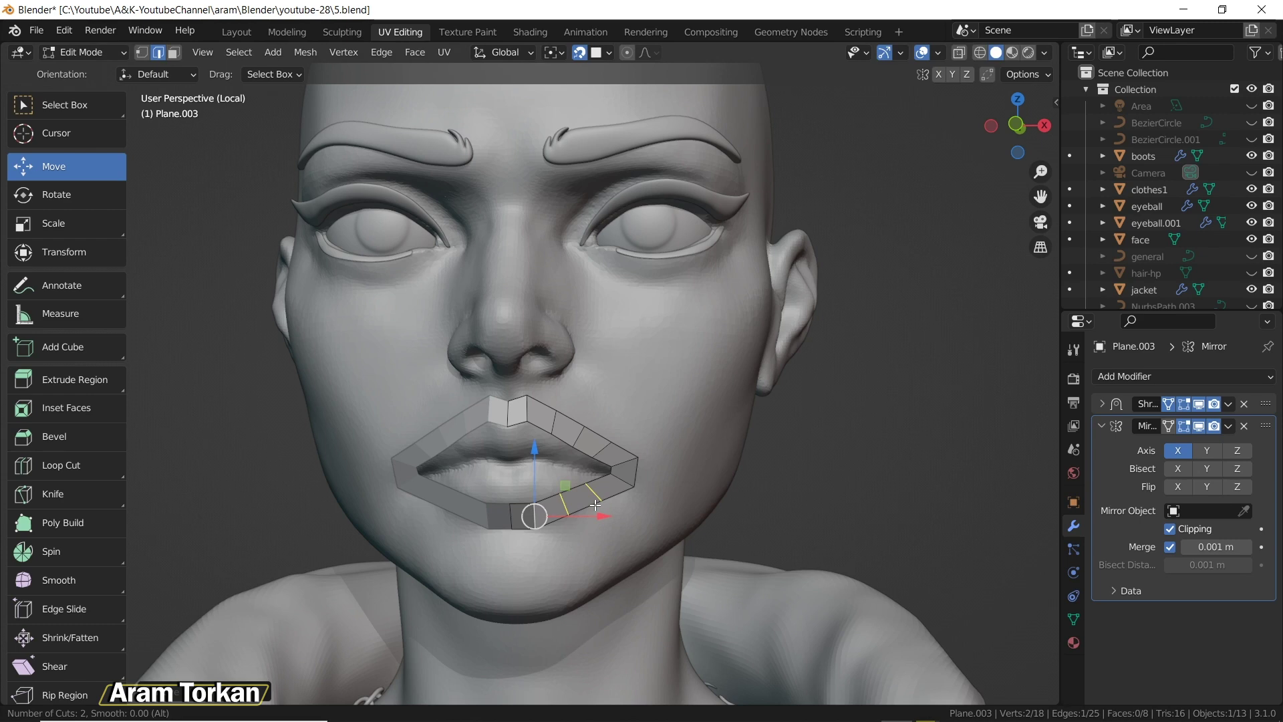
pyautogui.click(595, 506)
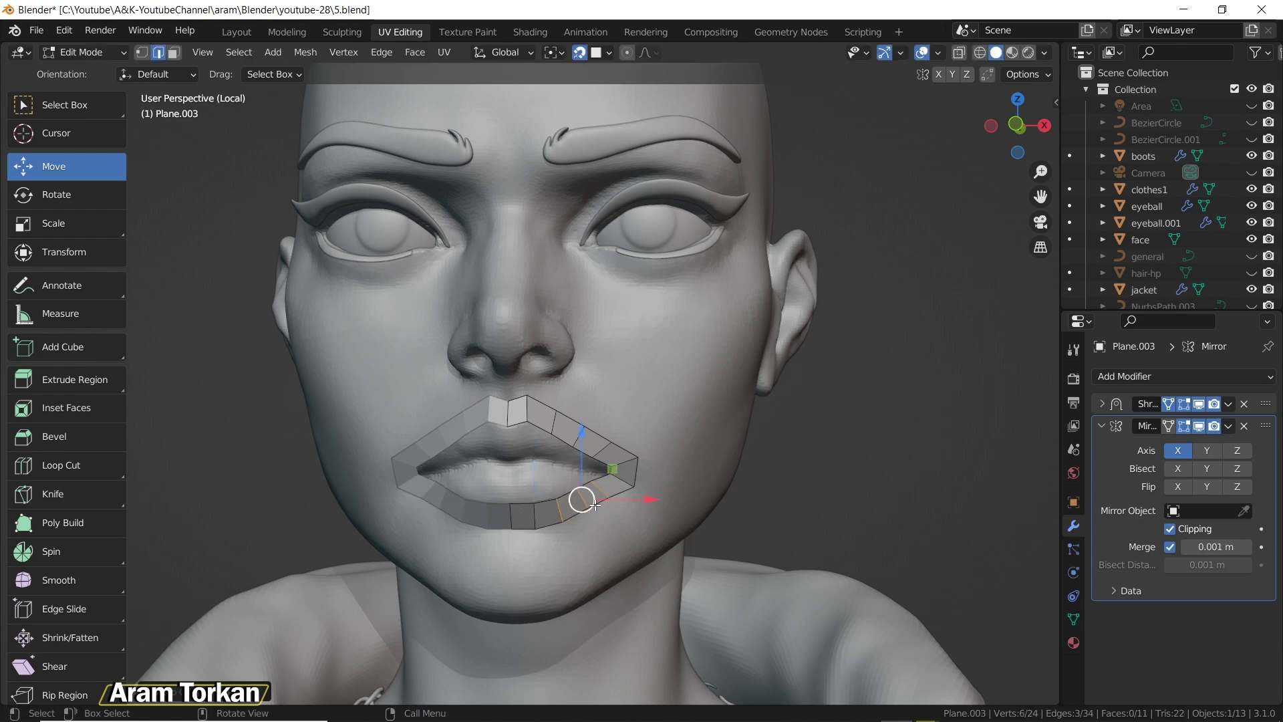
# - Reposition the cross edges near the mouth corner so the lower strip curves around the lips
pyautogui.moveTo(588, 508); pyautogui.dragTo(615, 479, button='middle')
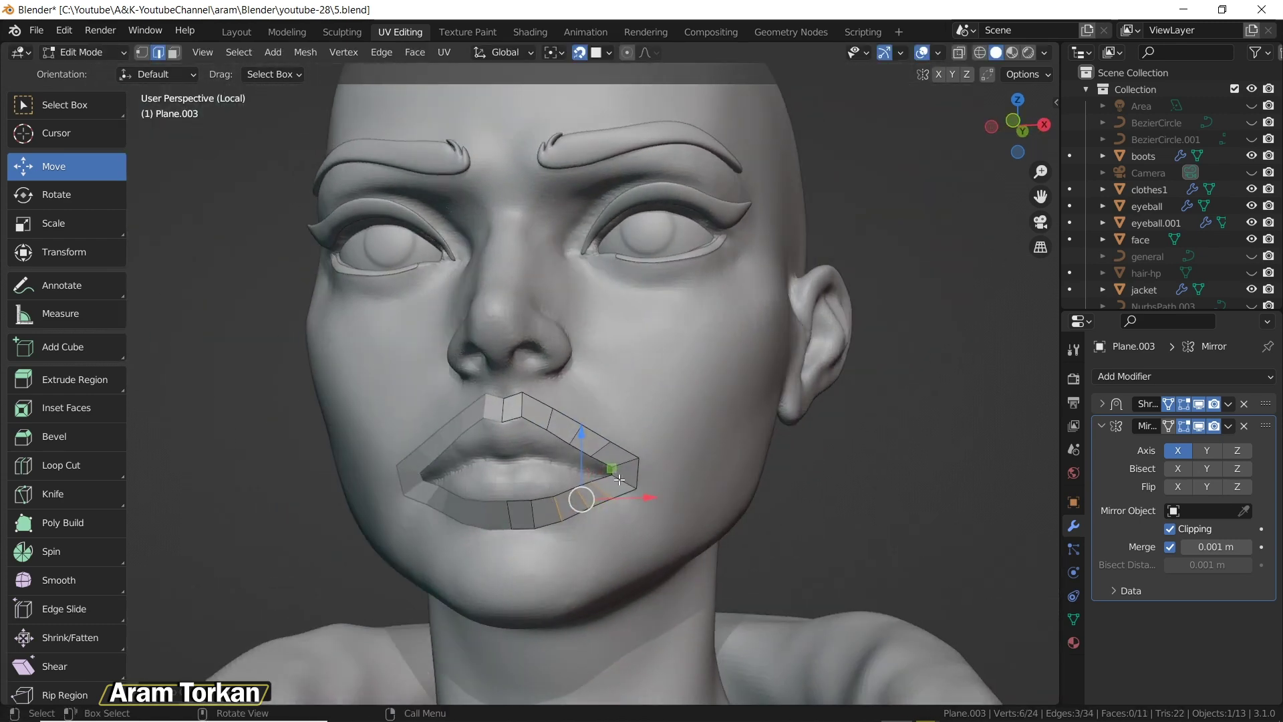
pyautogui.press('g')
pyautogui.click(617, 480)
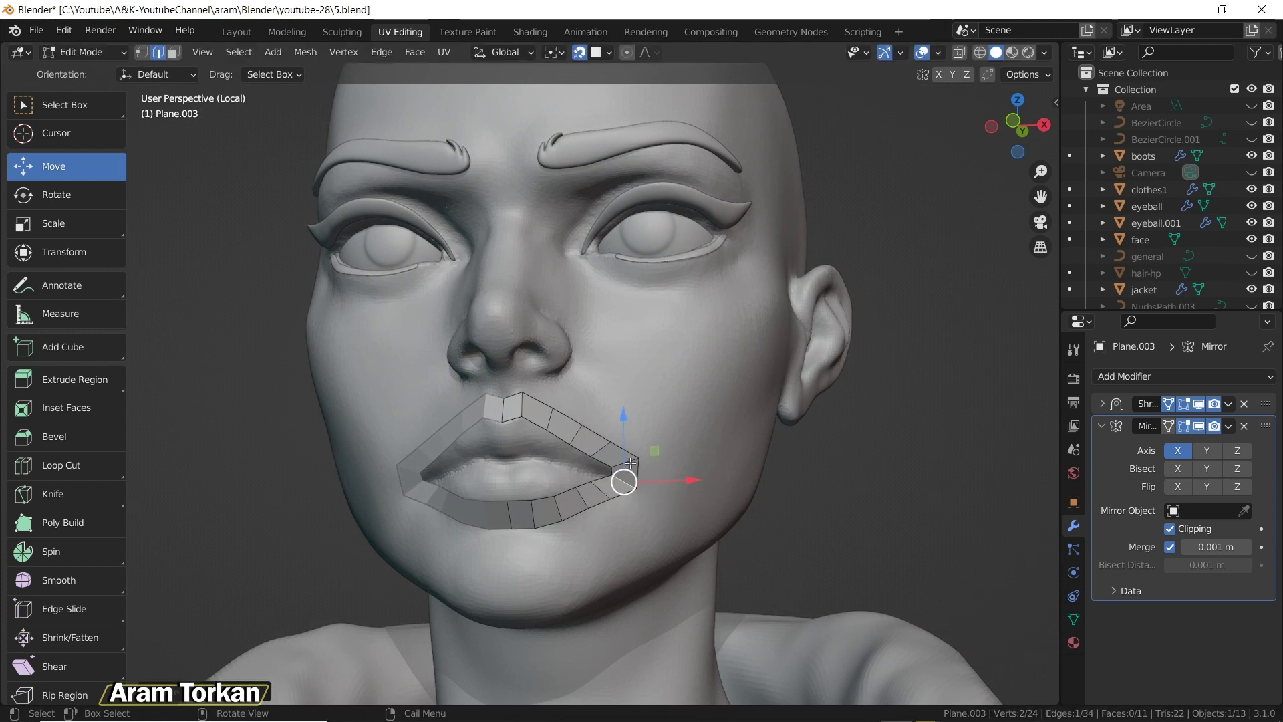
pyautogui.press('g')
pyautogui.click(616, 542)
pyautogui.scroll(1, 616, 542)
pyautogui.click(597, 528)
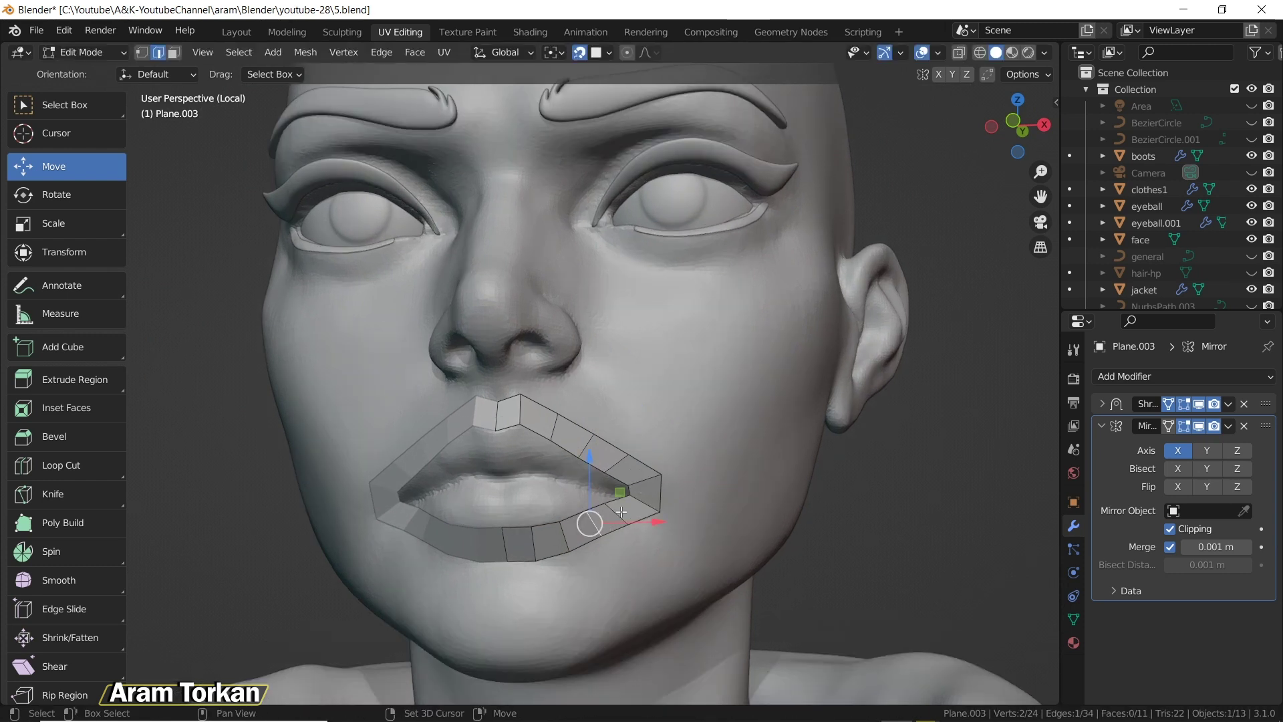
pyautogui.keyDown('shift'); pyautogui.click(619, 514); pyautogui.keyUp('shift')
pyautogui.moveTo(609, 448); pyautogui.dragTo(613, 456)
# - Rotate the cross edge beside the centre line under the lower lip and, in front view, move it about 0.009 m outward
pyautogui.click(512, 554)
pyautogui.press('r')
pyautogui.click(525, 455)
pyautogui.press('`')
pyautogui.click(468, 414)
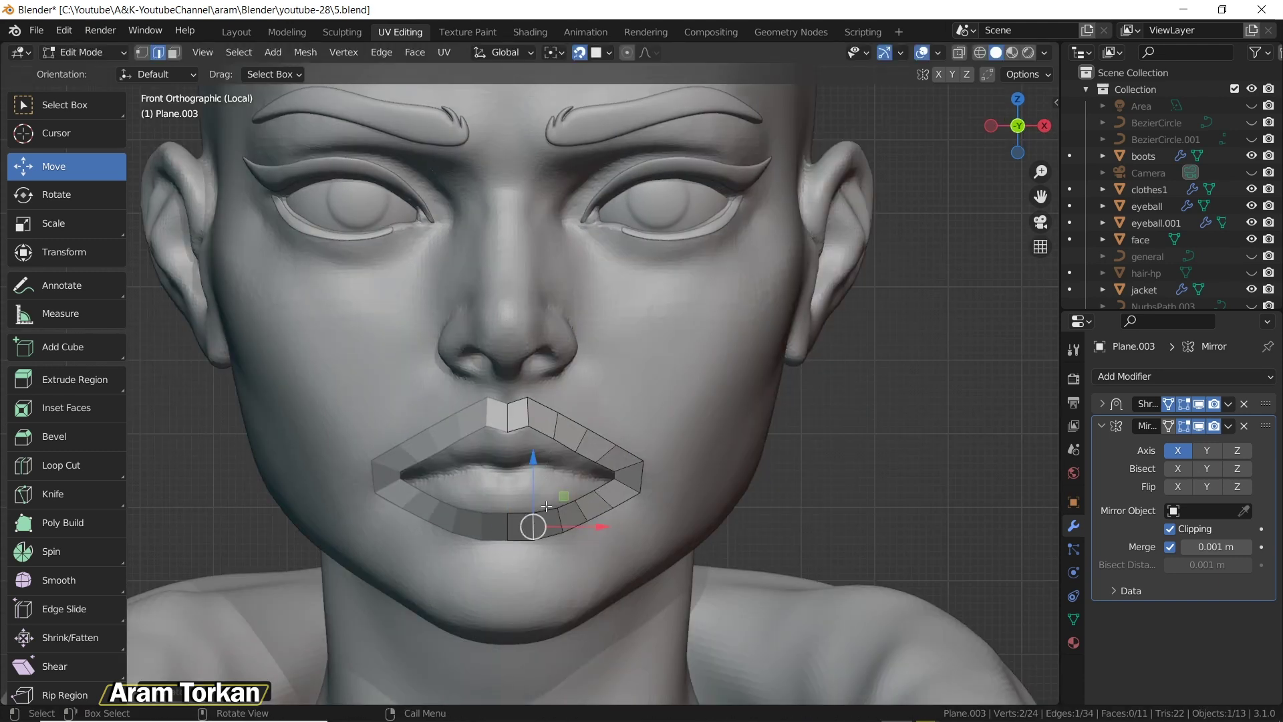
pyautogui.press('g')
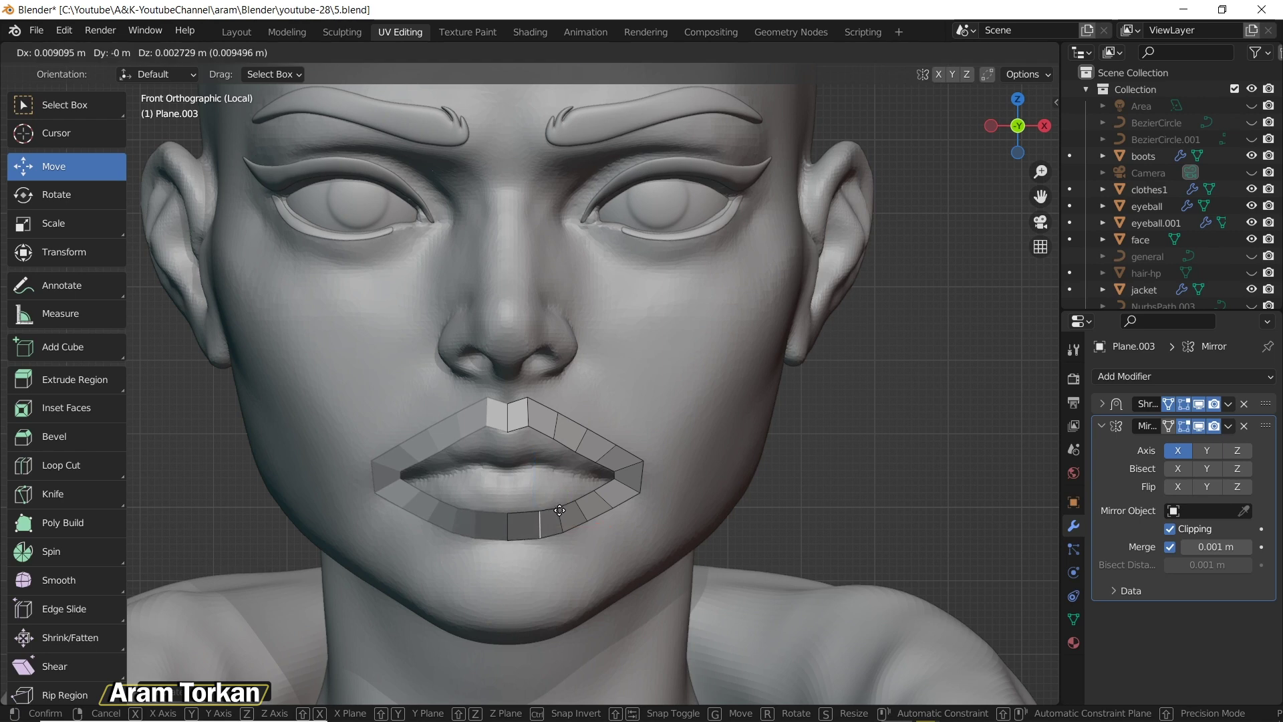
pyautogui.click(560, 510)
# - Shift the remaining cross edges of the lower lip strip slightly outward to even out the face widths
pyautogui.click(561, 513)
pyautogui.click(600, 500)
pyautogui.press('g')
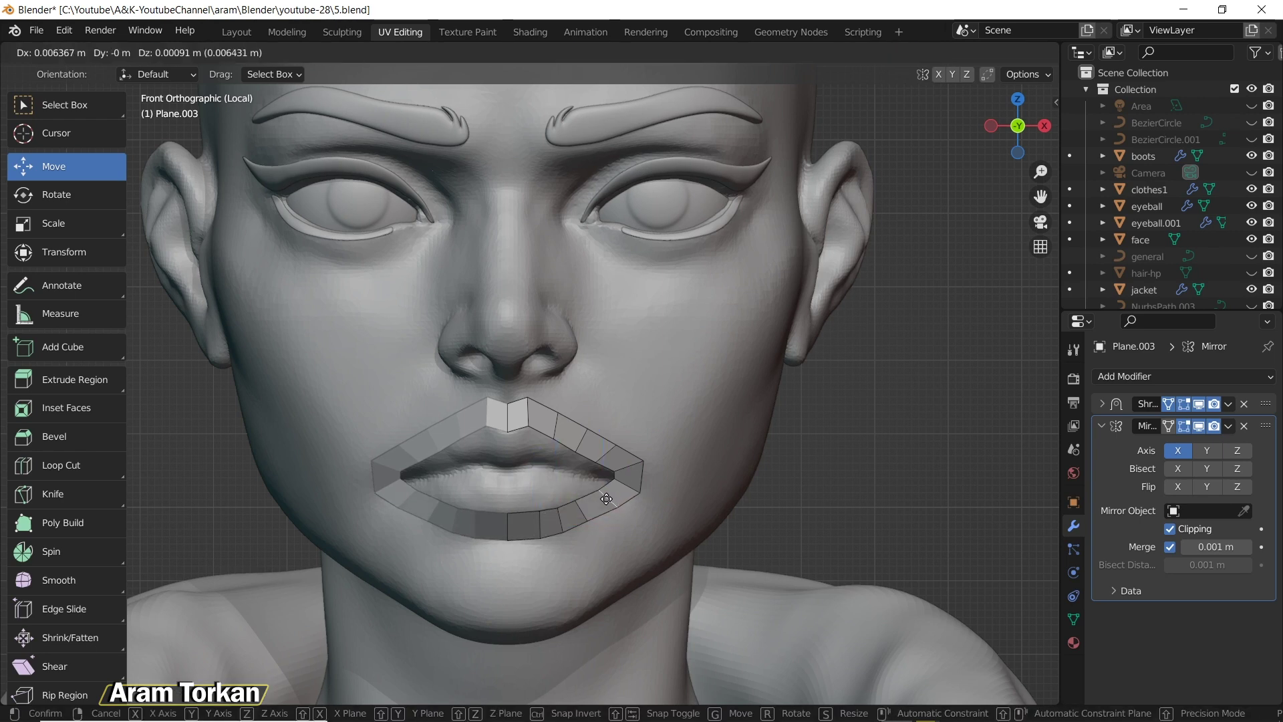
pyautogui.click(606, 499)
pyautogui.click(583, 513)
pyautogui.press('g')
pyautogui.click(586, 510)
pyautogui.click(561, 517)
pyautogui.press('g')
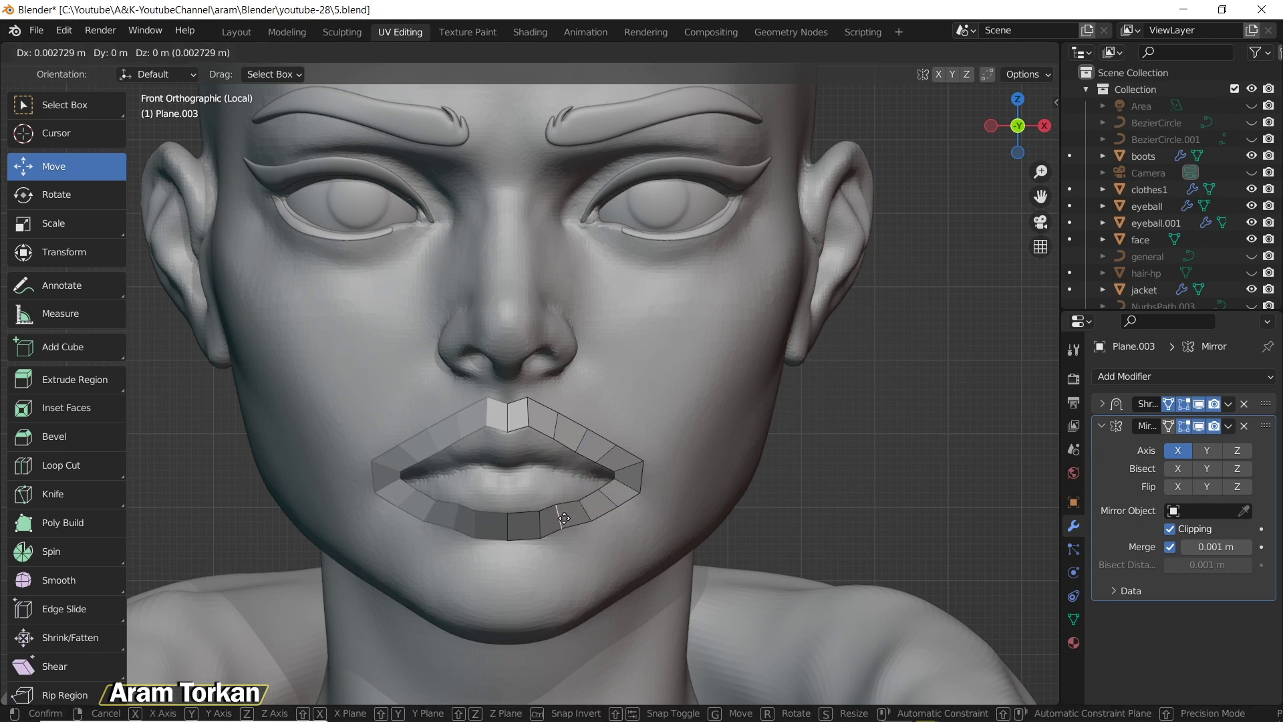
pyautogui.click(569, 521)
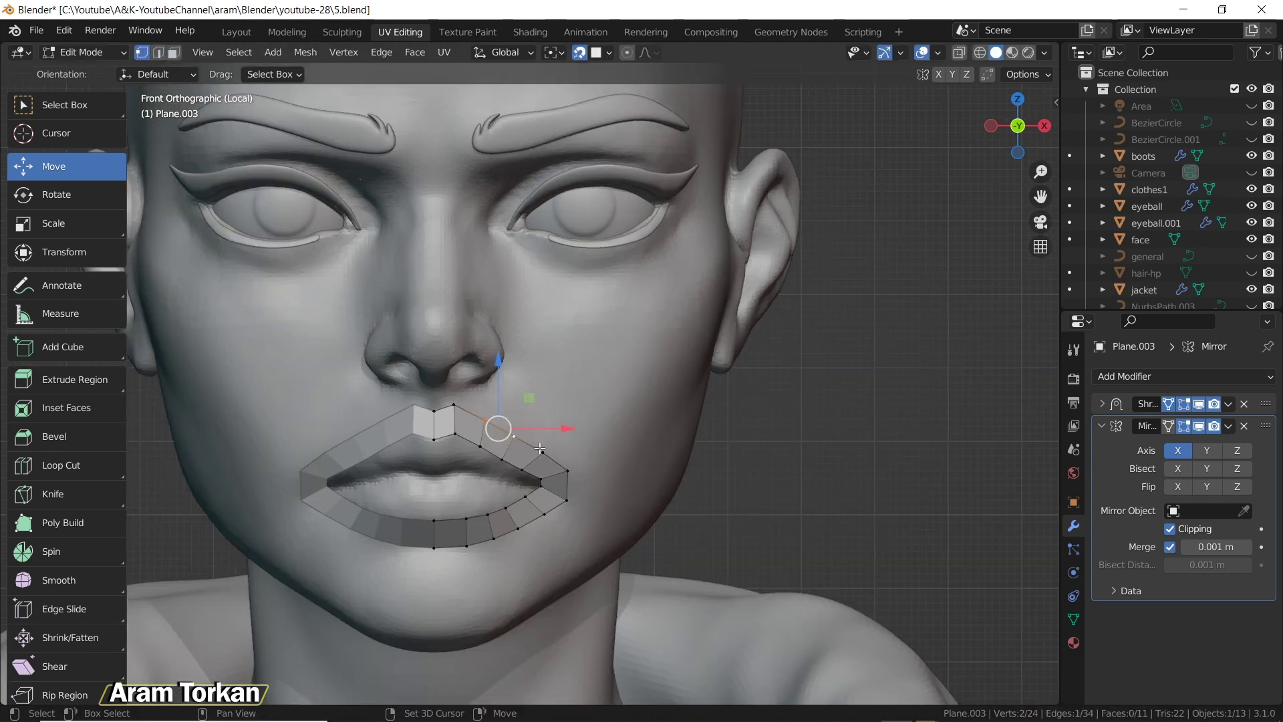
# - Move the upper strip's outer-border vertices slightly up and the lower strip's outer-border vertices slightly down to round the mouth loop
pyautogui.keyDown('shift'); pyautogui.click(542, 453); pyautogui.keyUp('shift')
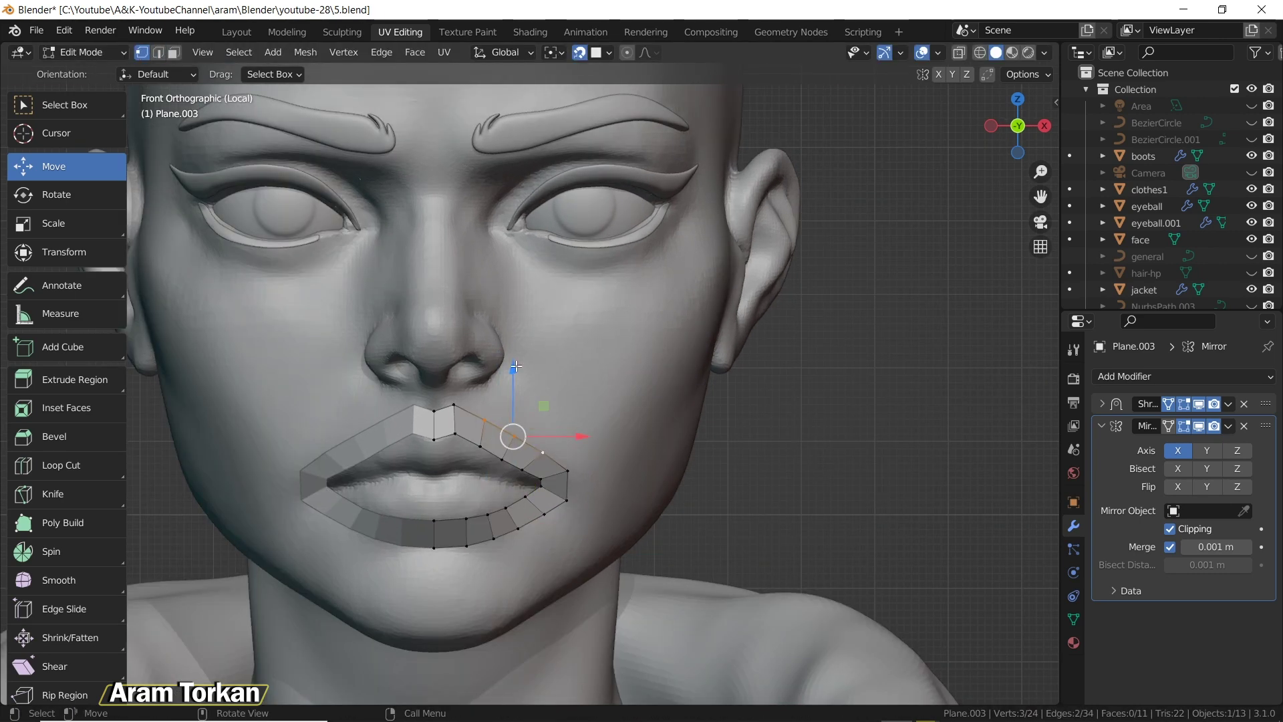
pyautogui.moveTo(516, 366); pyautogui.dragTo(520, 362)
pyautogui.click(469, 545)
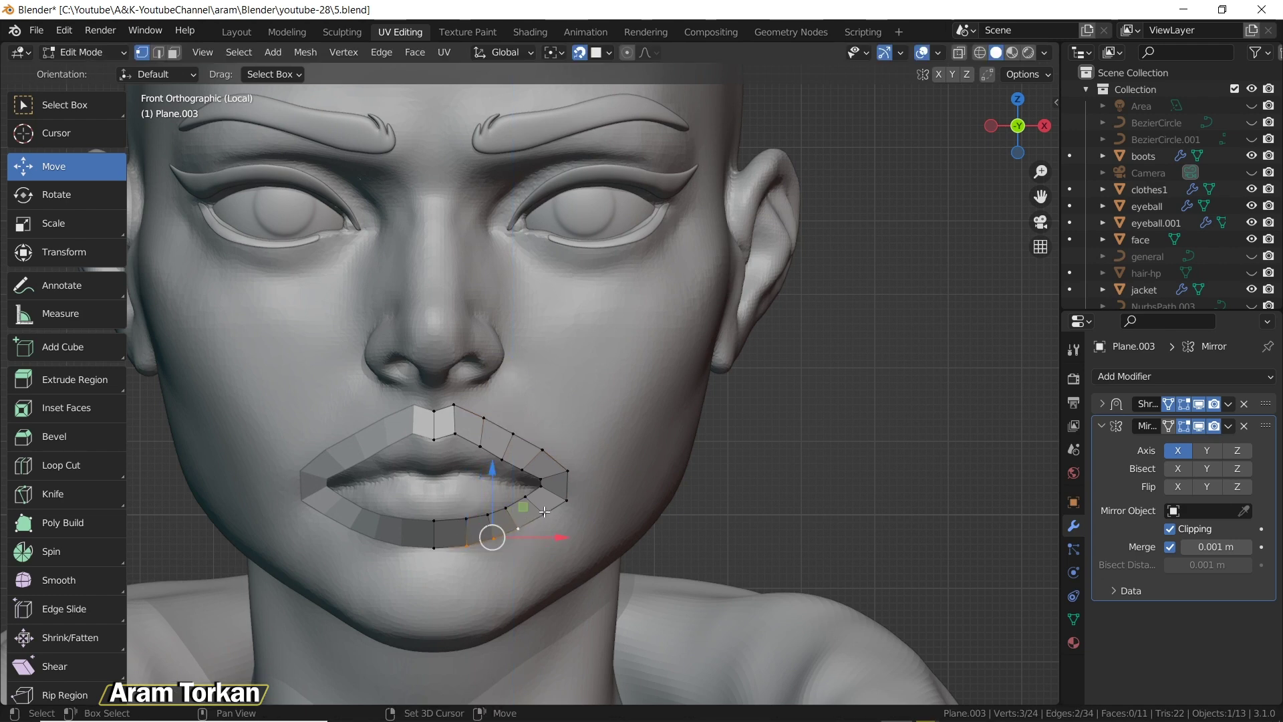
pyautogui.keyDown('shift'); pyautogui.click(544, 511); pyautogui.keyUp('shift')
pyautogui.moveTo(506, 465); pyautogui.dragTo(505, 471)
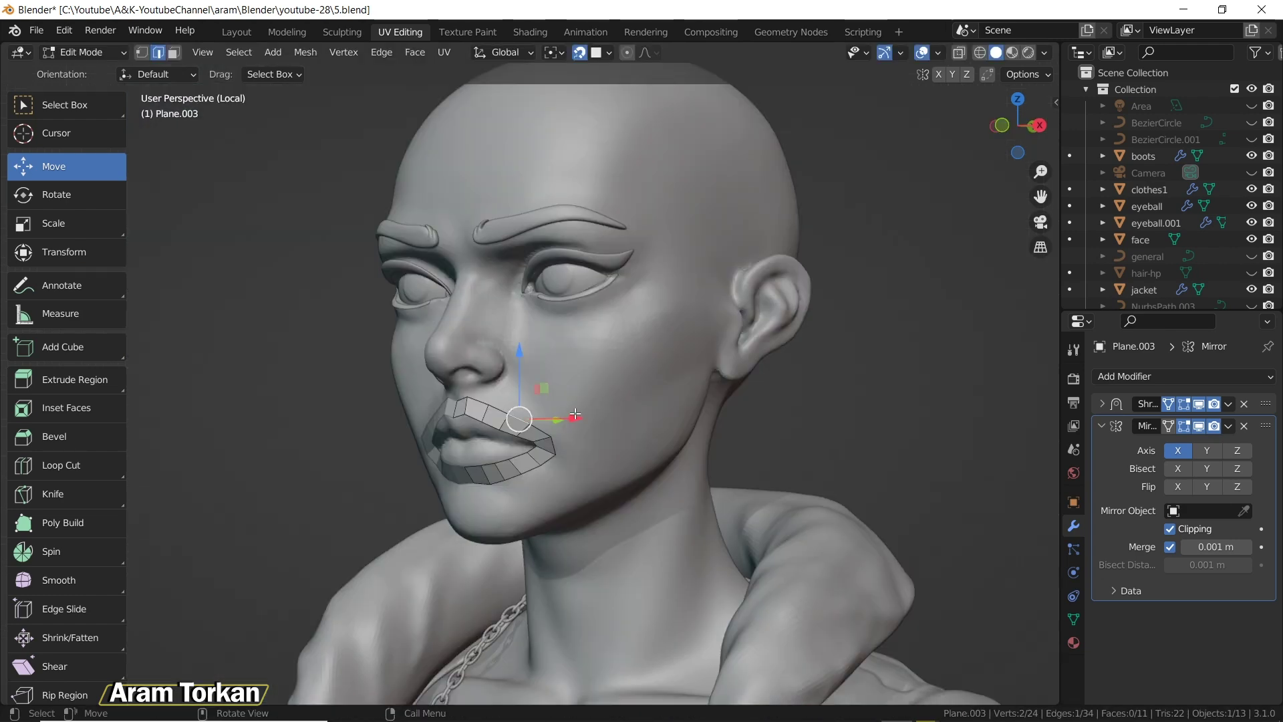
# - Try to extrude a face from the upper lip strip's outer border toward the cheek, rotating and scaling its end edge
pyautogui.press('e')
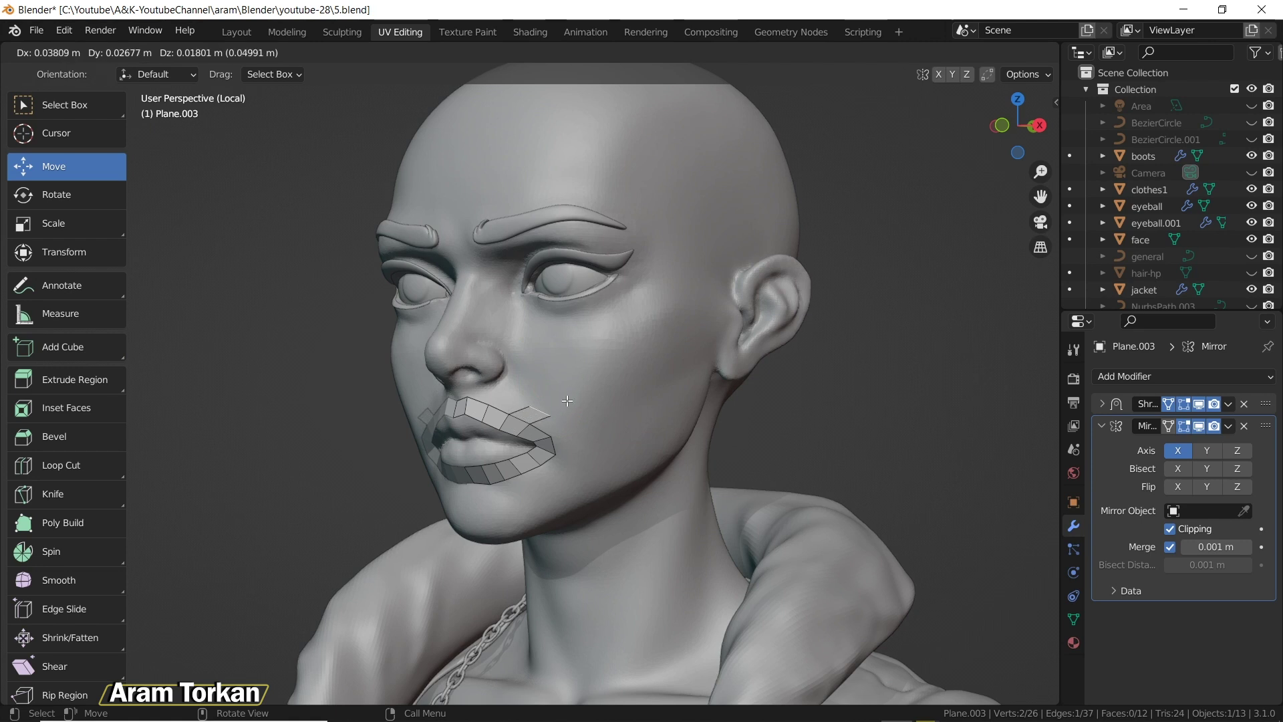
pyautogui.moveTo(567, 400); pyautogui.dragTo(567, 400)
pyautogui.press('r')
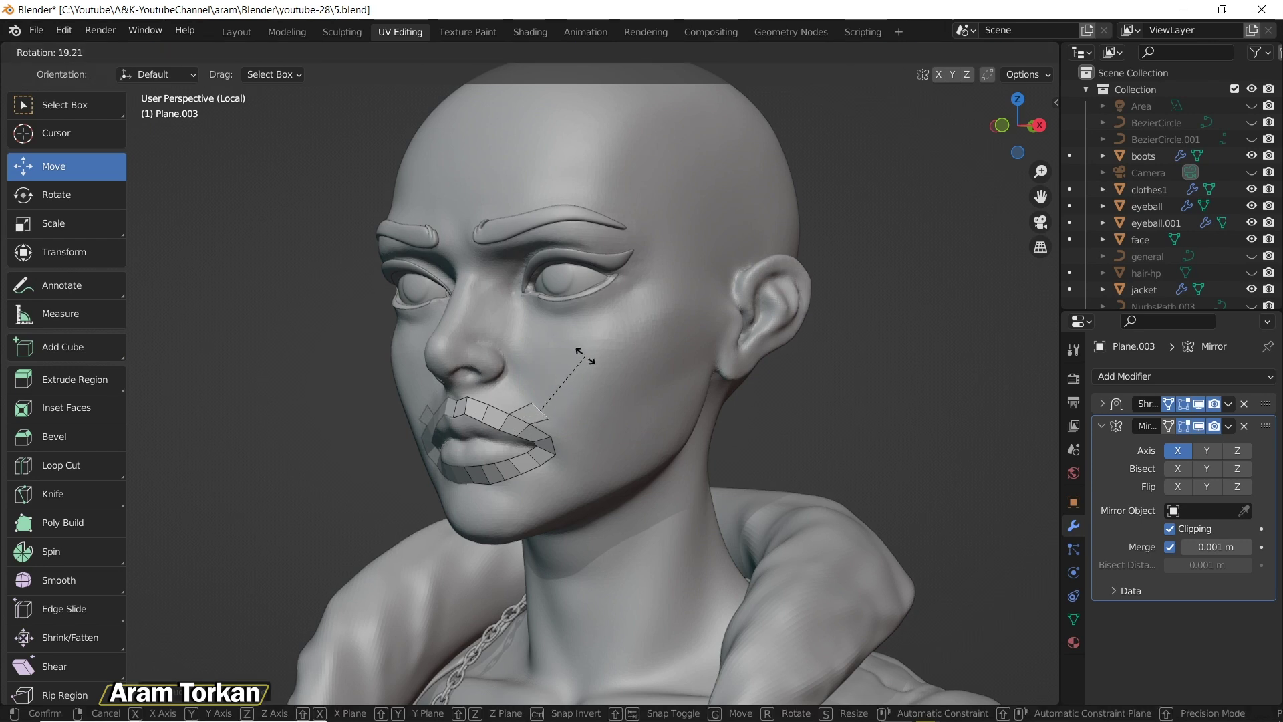
pyautogui.click(586, 358)
pyautogui.press('s')
pyautogui.click(599, 340)
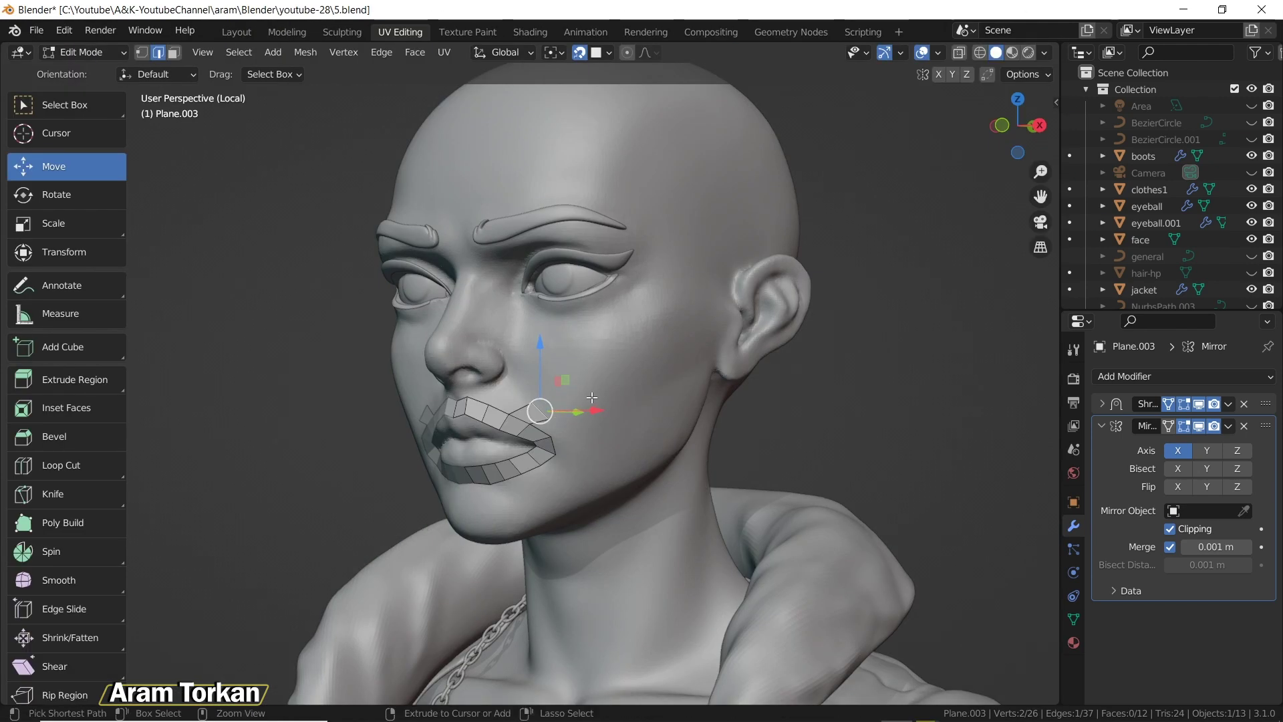
# - Try to extend the face strip across the cheek and up in front of the ear by extruding to successive points
pyautogui.keyDown('ctrl'); pyautogui.rightClick(637, 374); pyautogui.keyUp('ctrl')
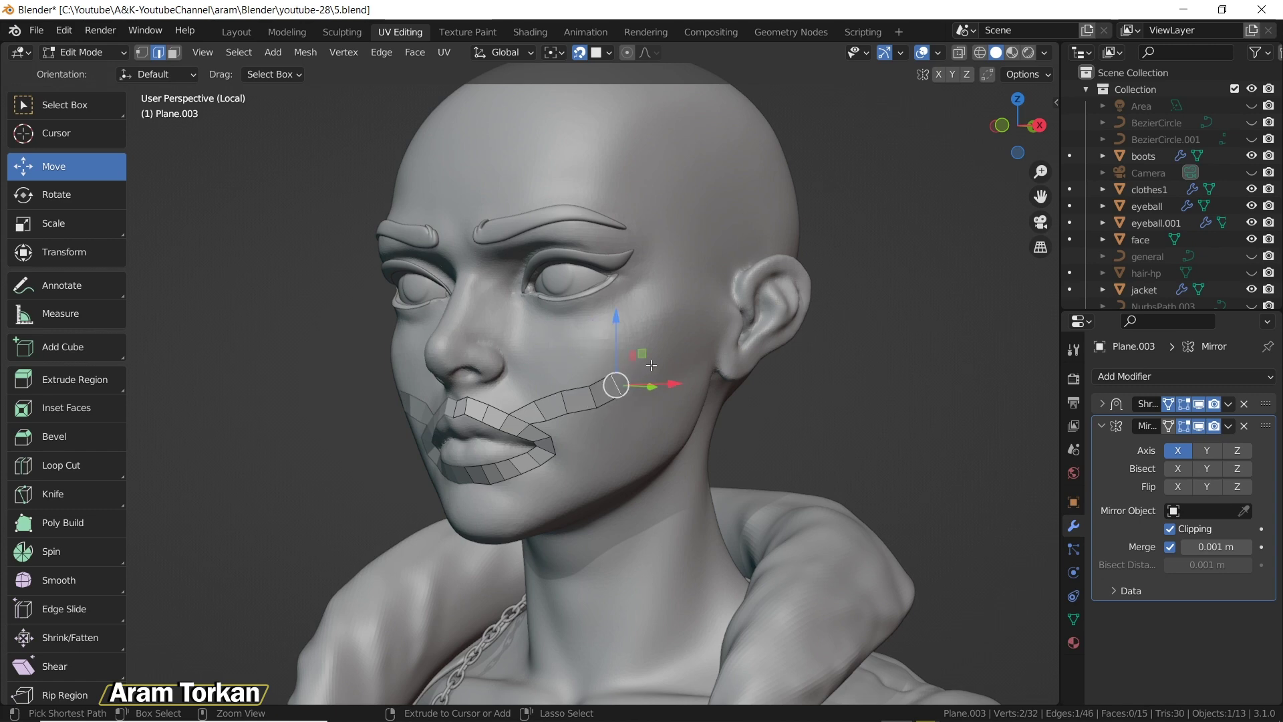
pyautogui.keyDown('ctrl'); pyautogui.rightClick(650, 366); pyautogui.keyUp('ctrl')
pyautogui.keyDown('ctrl'); pyautogui.rightClick(678, 343); pyautogui.keyUp('ctrl')
pyautogui.keyDown('ctrl'); pyautogui.rightClick(686, 336); pyautogui.keyUp('ctrl')
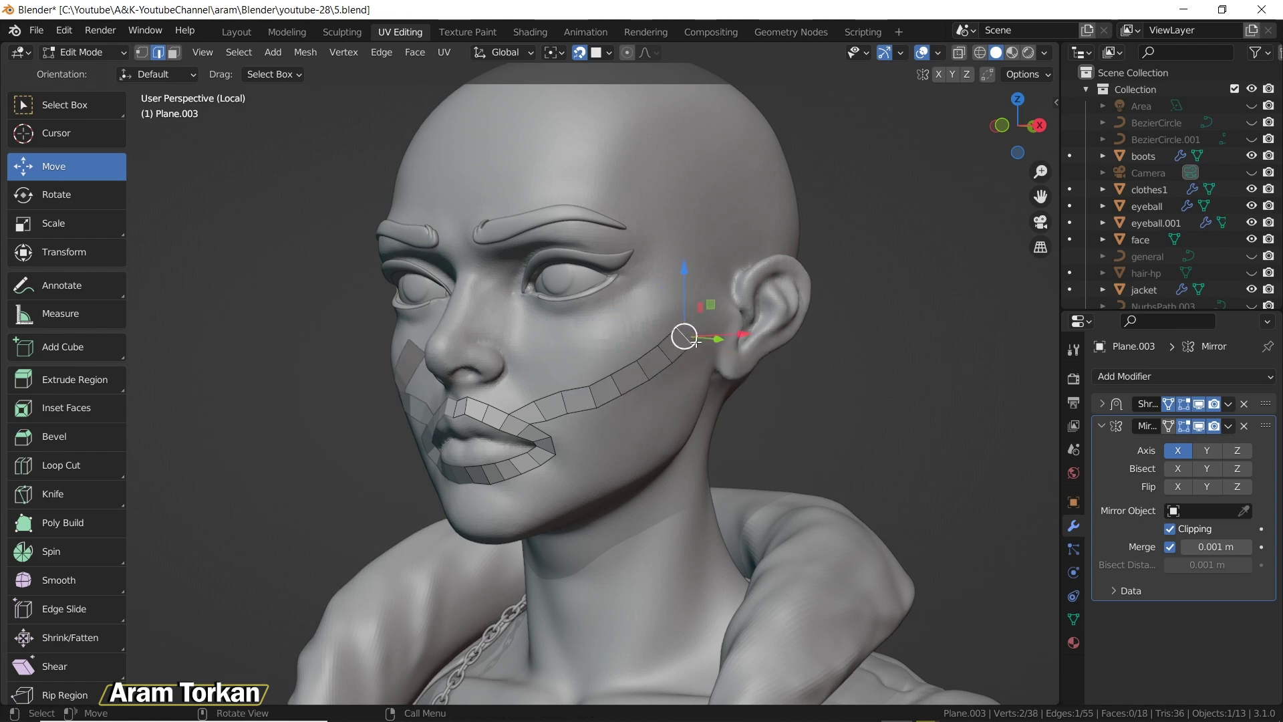
pyautogui.moveTo(687, 335); pyautogui.dragTo(622, 341, button='middle')
pyautogui.hotkey('ctrl', 'z')
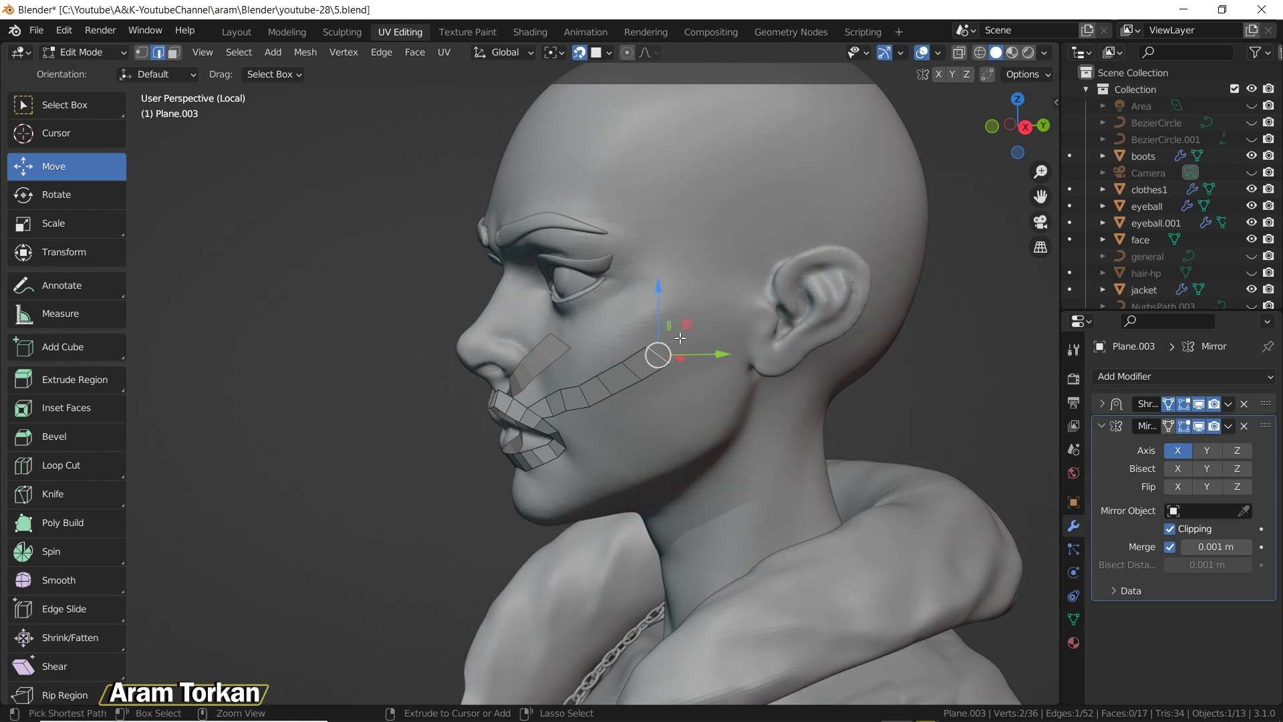
pyautogui.keyDown('ctrl'); pyautogui.rightClick(681, 334); pyautogui.keyUp('ctrl')
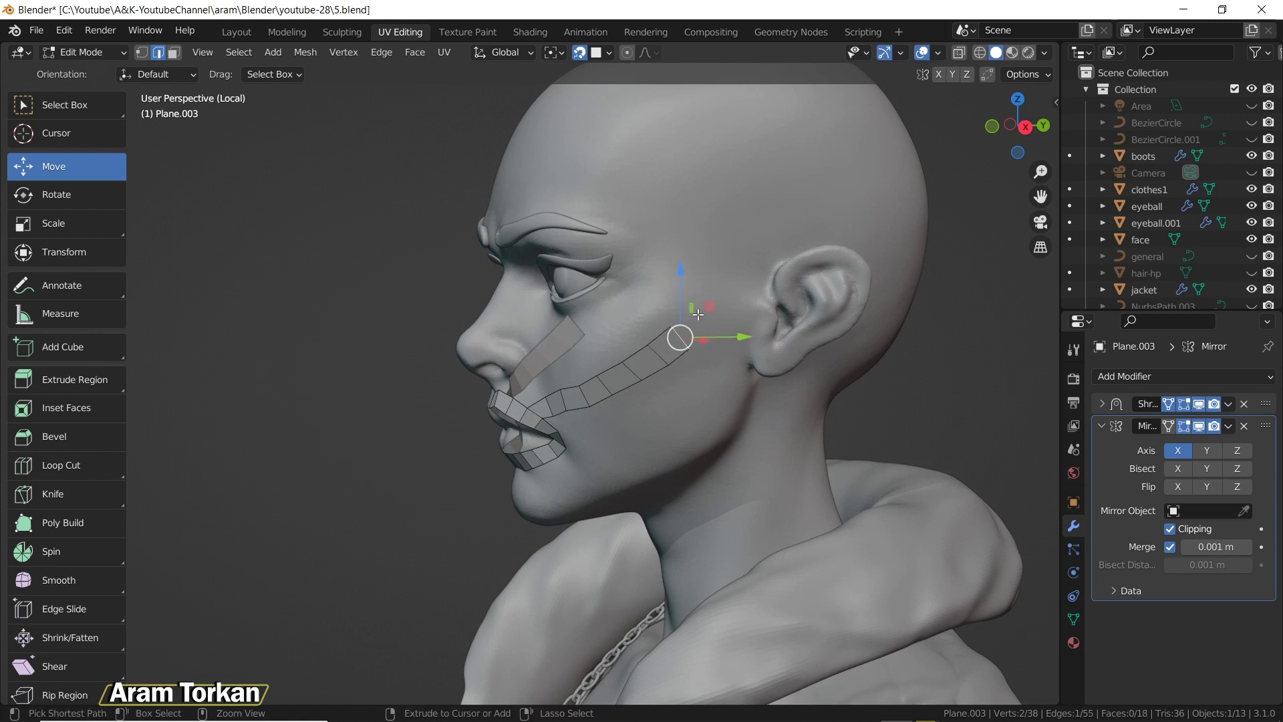
pyautogui.keyDown('ctrl'); pyautogui.rightClick(698, 299); pyautogui.keyUp('ctrl')
pyautogui.keyDown('ctrl'); pyautogui.rightClick(703, 288); pyautogui.keyUp('ctrl')
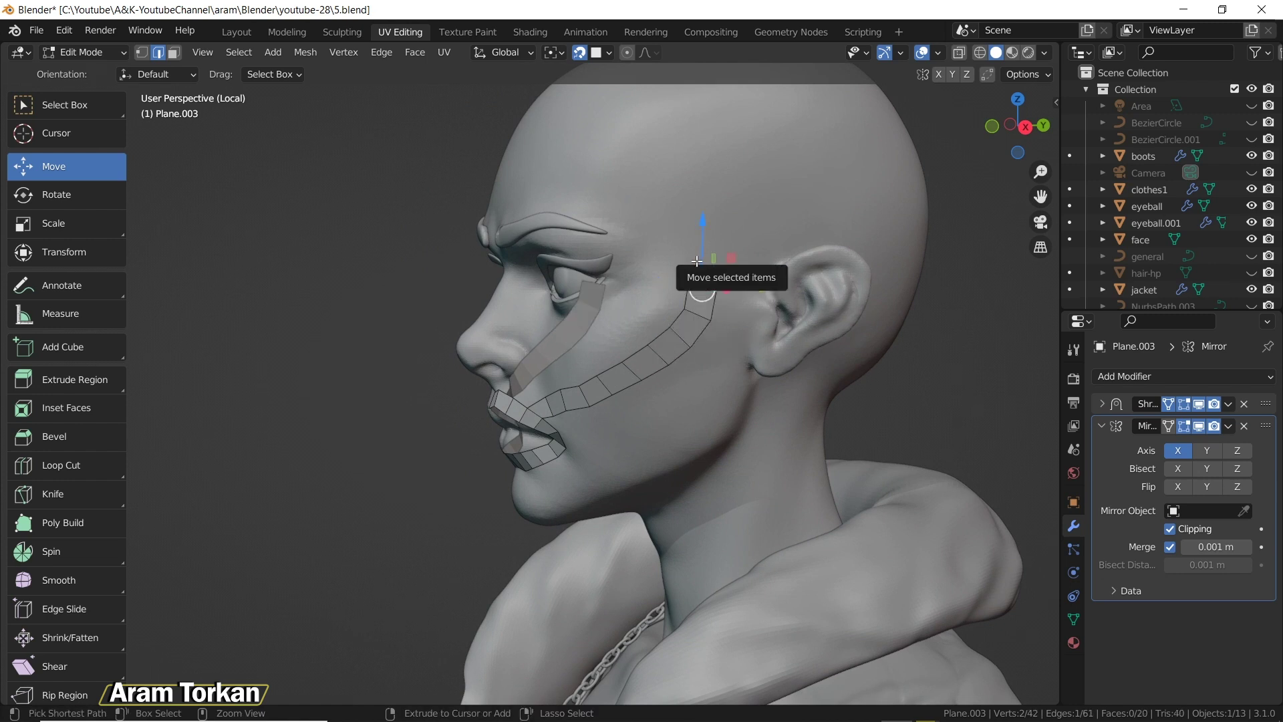
# - Try to continue the face strip up the temple and across the forehead above the eyebrow
pyautogui.keyDown('ctrl'); pyautogui.rightClick(694, 261); pyautogui.keyUp('ctrl')
pyautogui.keyDown('ctrl'); pyautogui.rightClick(682, 231); pyautogui.keyUp('ctrl')
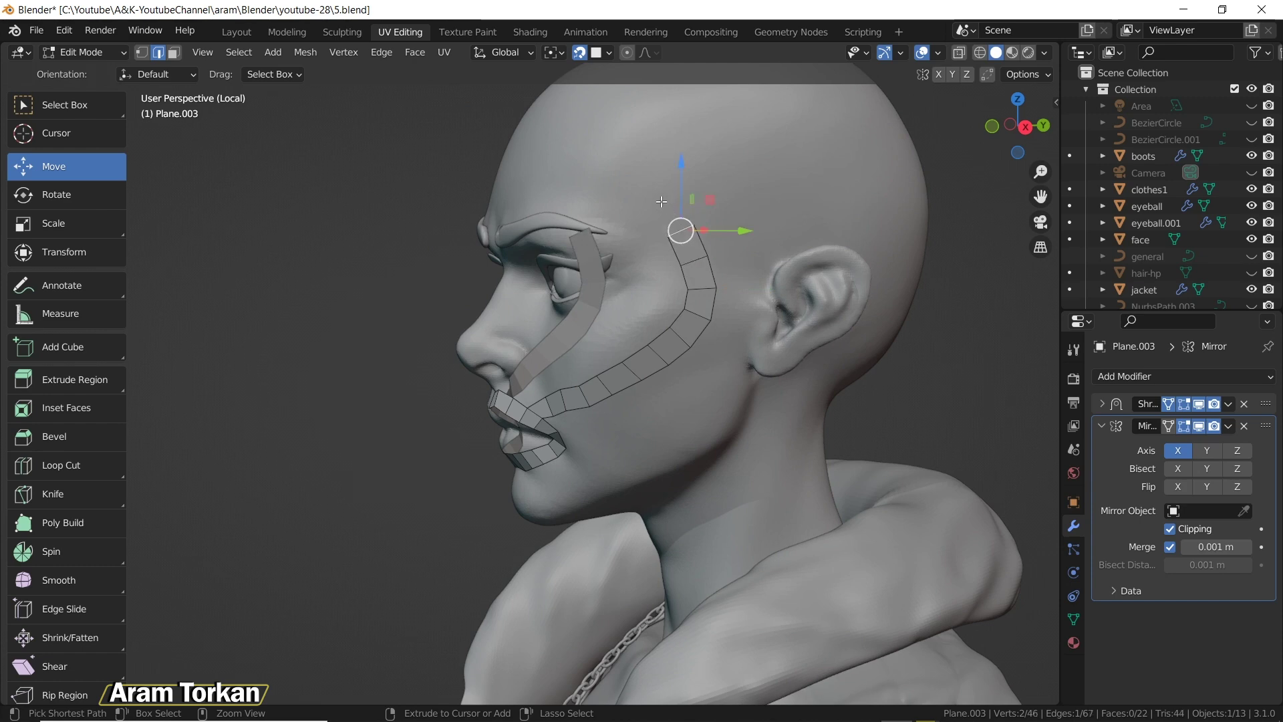
pyautogui.keyDown('ctrl'); pyautogui.rightClick(662, 202); pyautogui.keyUp('ctrl')
pyautogui.keyDown('ctrl'); pyautogui.rightClick(632, 173); pyautogui.keyUp('ctrl')
pyautogui.hotkey('ctrl', 'z')
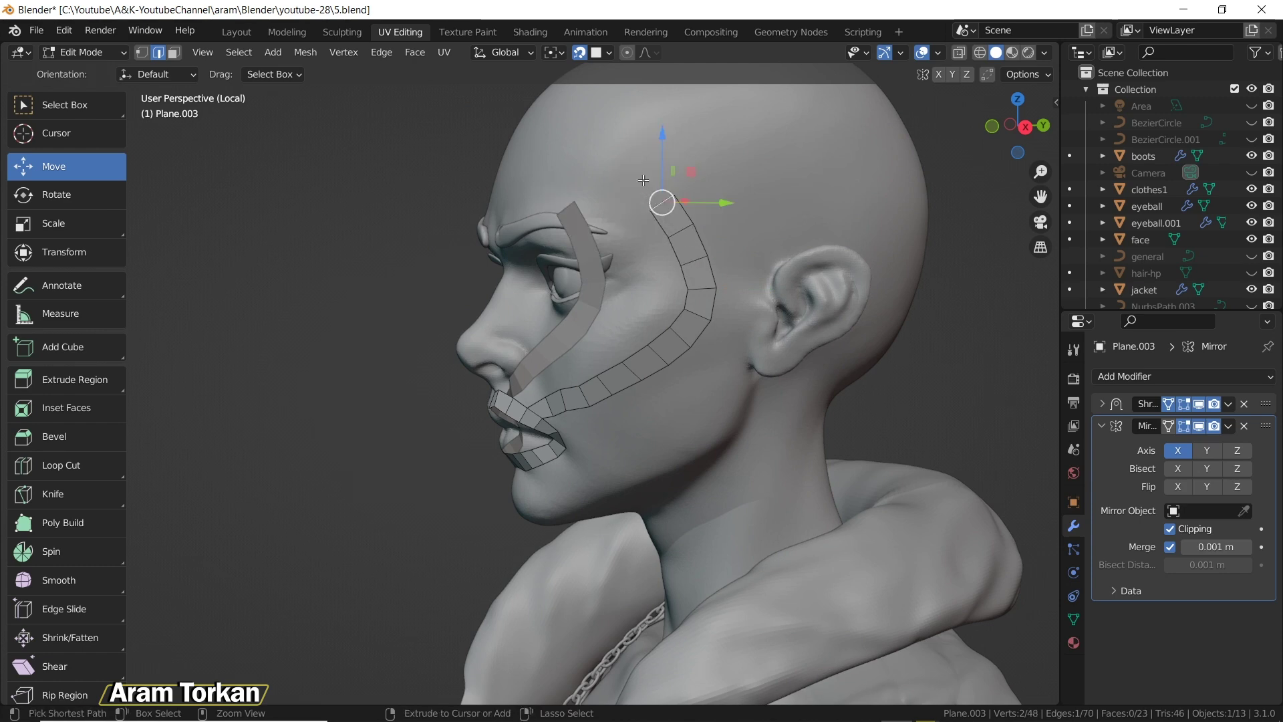
pyautogui.keyDown('ctrl'); pyautogui.rightClick(643, 180); pyautogui.keyUp('ctrl')
pyautogui.moveTo(643, 180); pyautogui.dragTo(603, 165, button='middle')
pyautogui.keyDown('ctrl'); pyautogui.rightClick(603, 166); pyautogui.keyUp('ctrl')
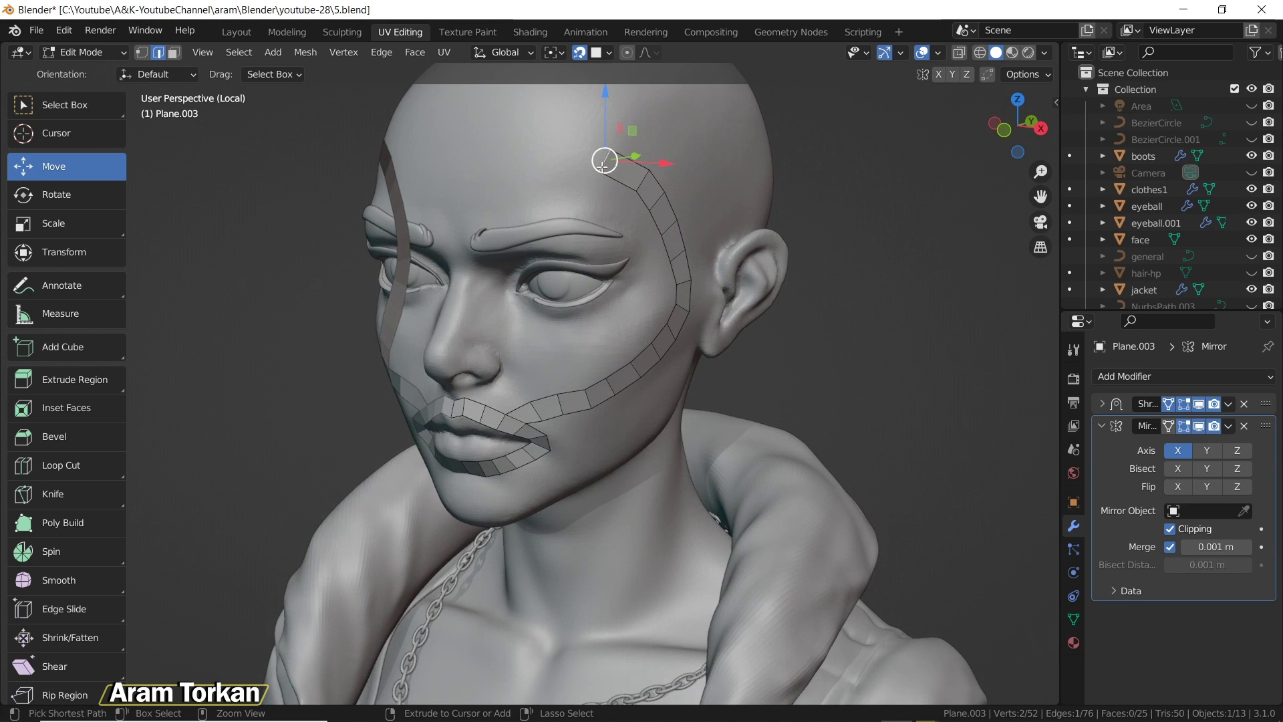
pyautogui.hotkey('ctrl', 'z')
pyautogui.keyDown('ctrl'); pyautogui.rightClick(575, 164); pyautogui.keyUp('ctrl')
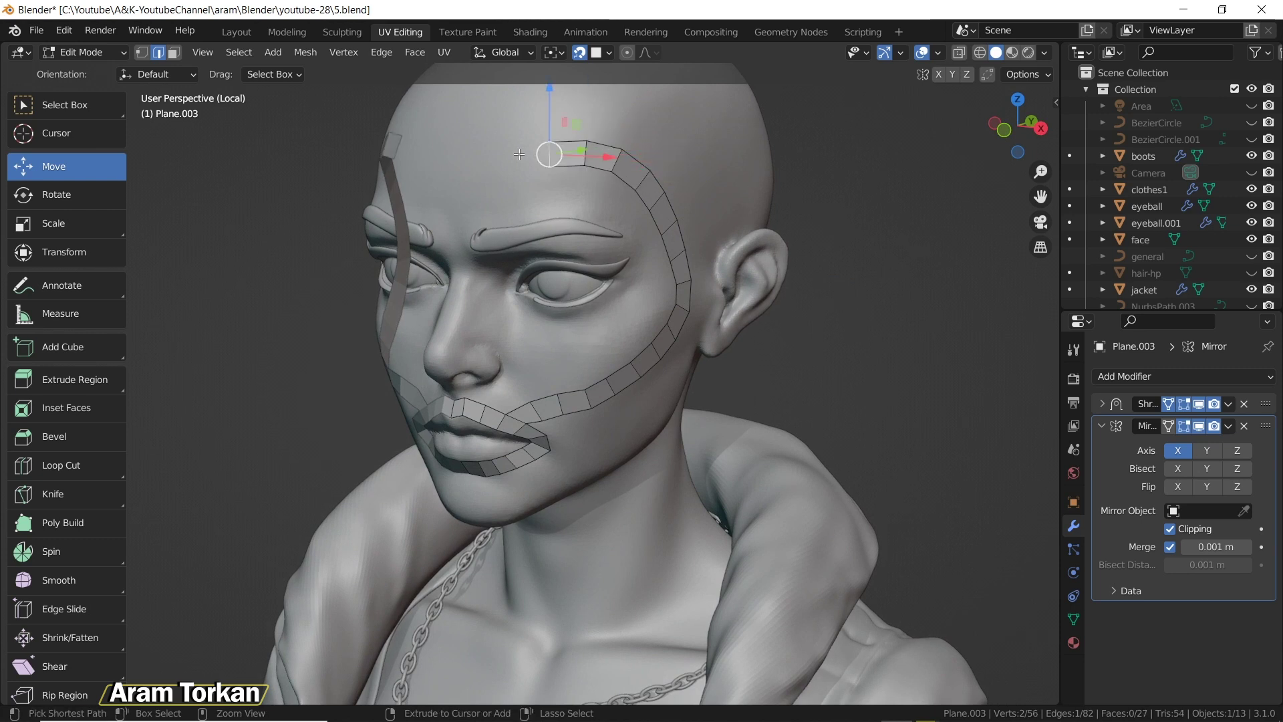
# - Undo the whole strip over the cheek, temple and forehead, keeping only the loop around the mouth
pyautogui.hotkey('ctrl', 'z')
pyautogui.moveTo(560, 195); pyautogui.dragTo(519, 156, button='middle')
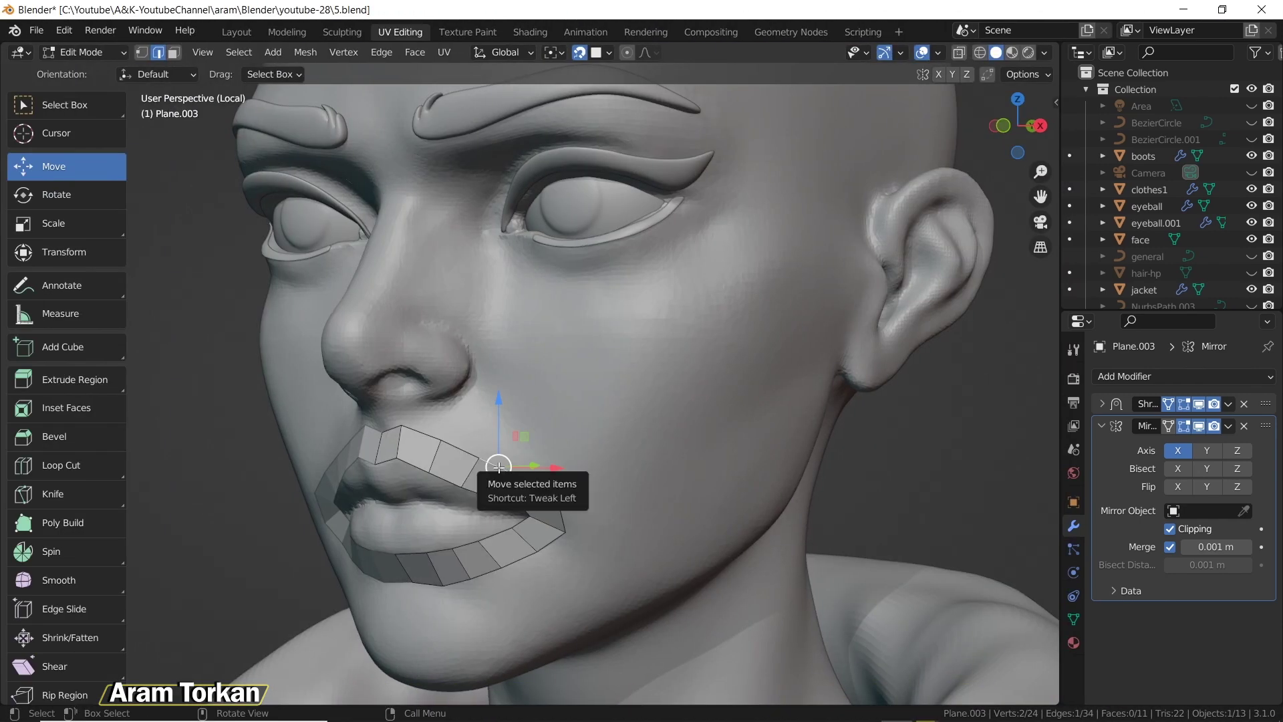
# - Extrude three faces in a row from the upper lip strip's outer border diagonally up the cheek
pyautogui.moveTo(491, 455); pyautogui.dragTo(536, 423)
pyautogui.click(535, 429)
pyautogui.press('e')
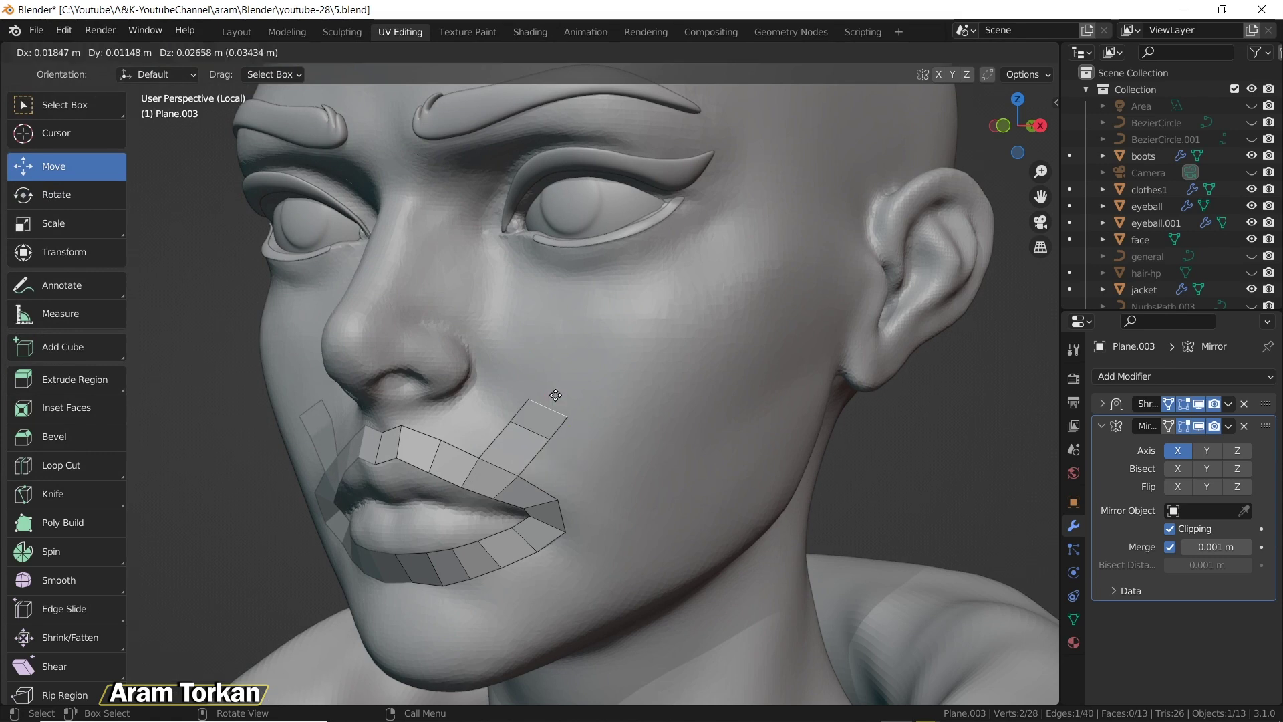
pyautogui.click(561, 391)
pyautogui.press('e')
pyautogui.click(588, 353)
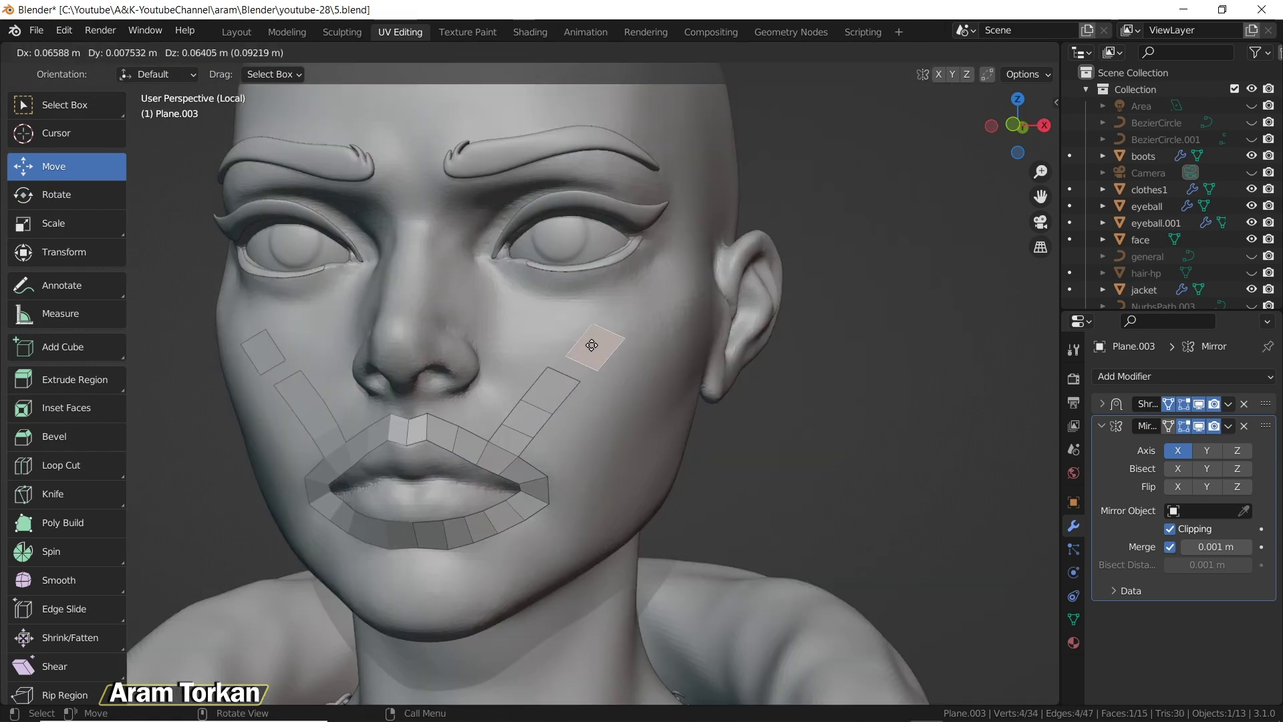
# - Place a detached copy of a strip face higher on the cheek and extrude its upper edge toward the eye's outer corner
pyautogui.moveTo(589, 343); pyautogui.dragTo(609, 324)
pyautogui.click(611, 321)
pyautogui.press('e')
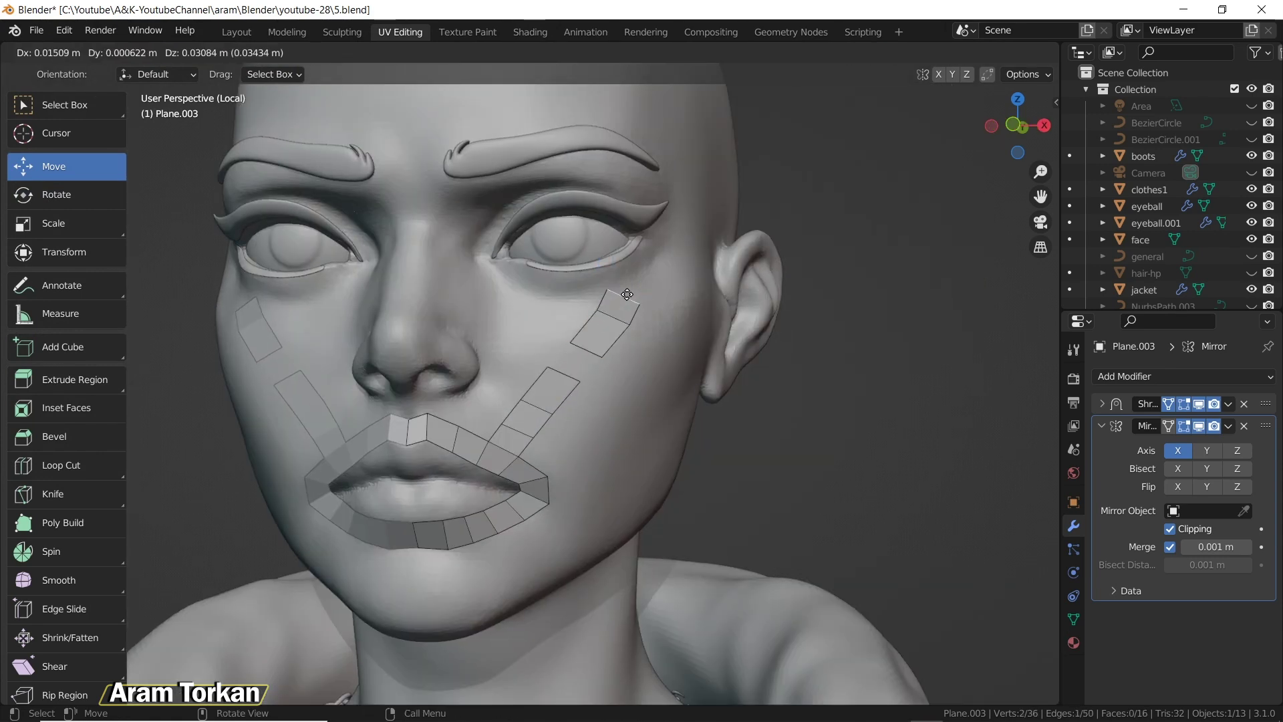
pyautogui.click(632, 293)
# - Fill the gap between the two cheek pieces with a face between their facing edges
pyautogui.click(587, 352)
pyautogui.keyDown('shift'); pyautogui.click(565, 377); pyautogui.keyUp('shift')
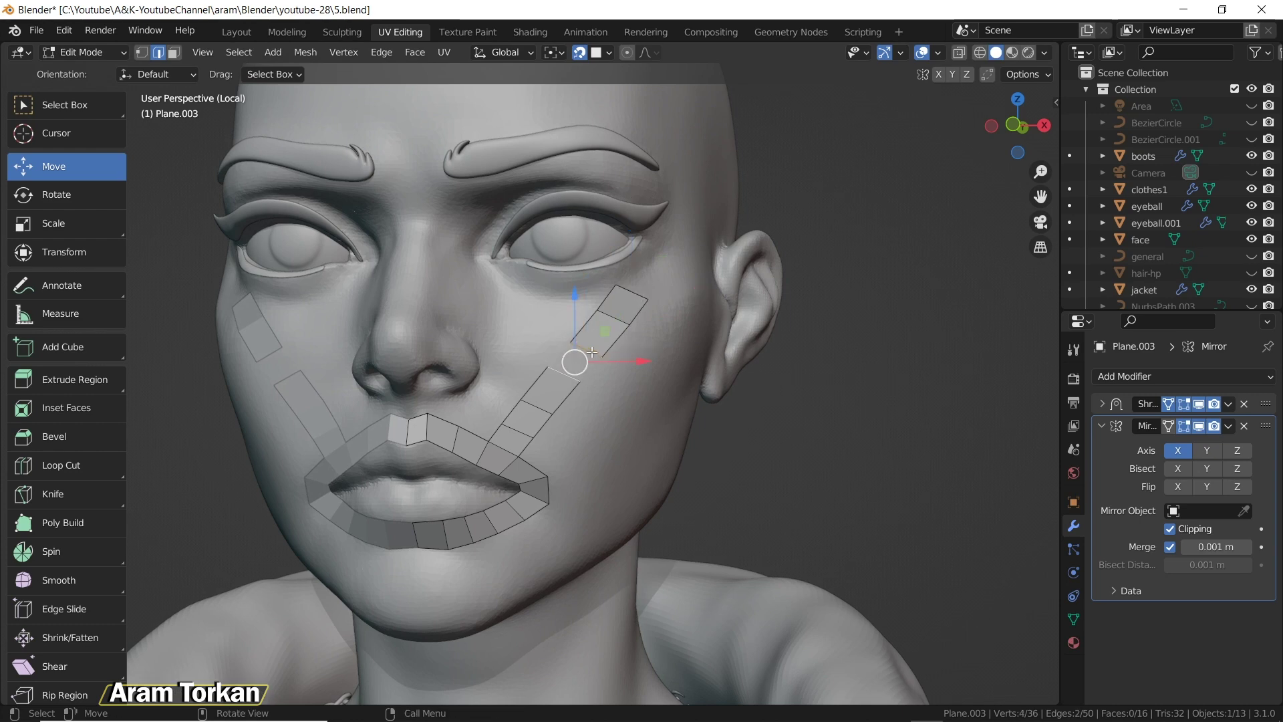
pyautogui.press('f')
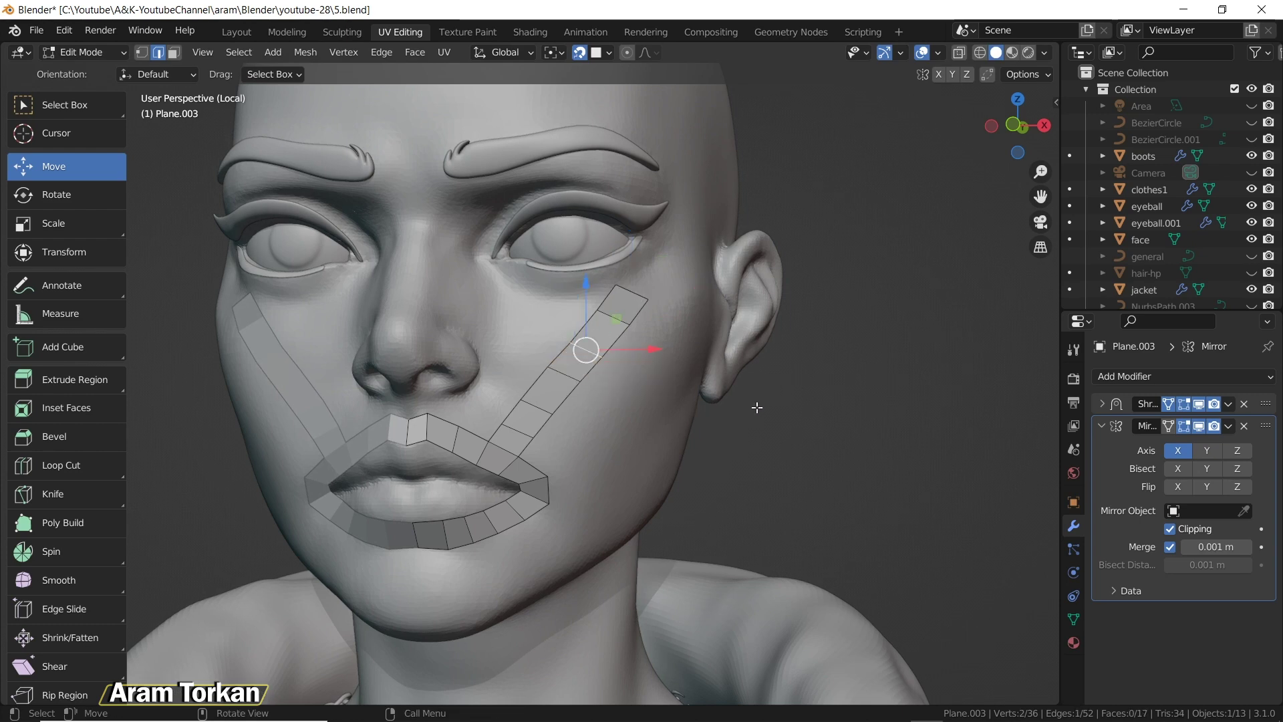
# - Add an unslid loop cut across the cheek strip and dissolve the added edge
pyautogui.moveTo(602, 395); pyautogui.dragTo(566, 378, button='middle')
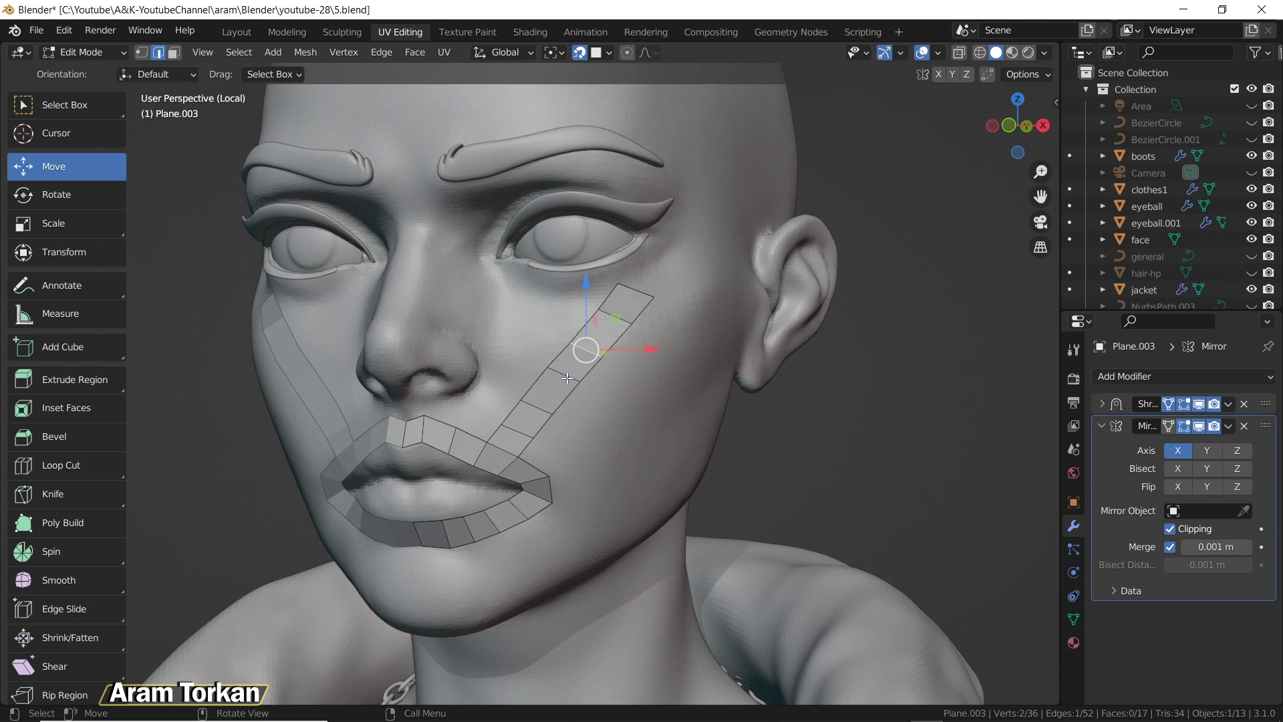
pyautogui.moveTo(533, 420); pyautogui.dragTo(558, 405, button='middle')
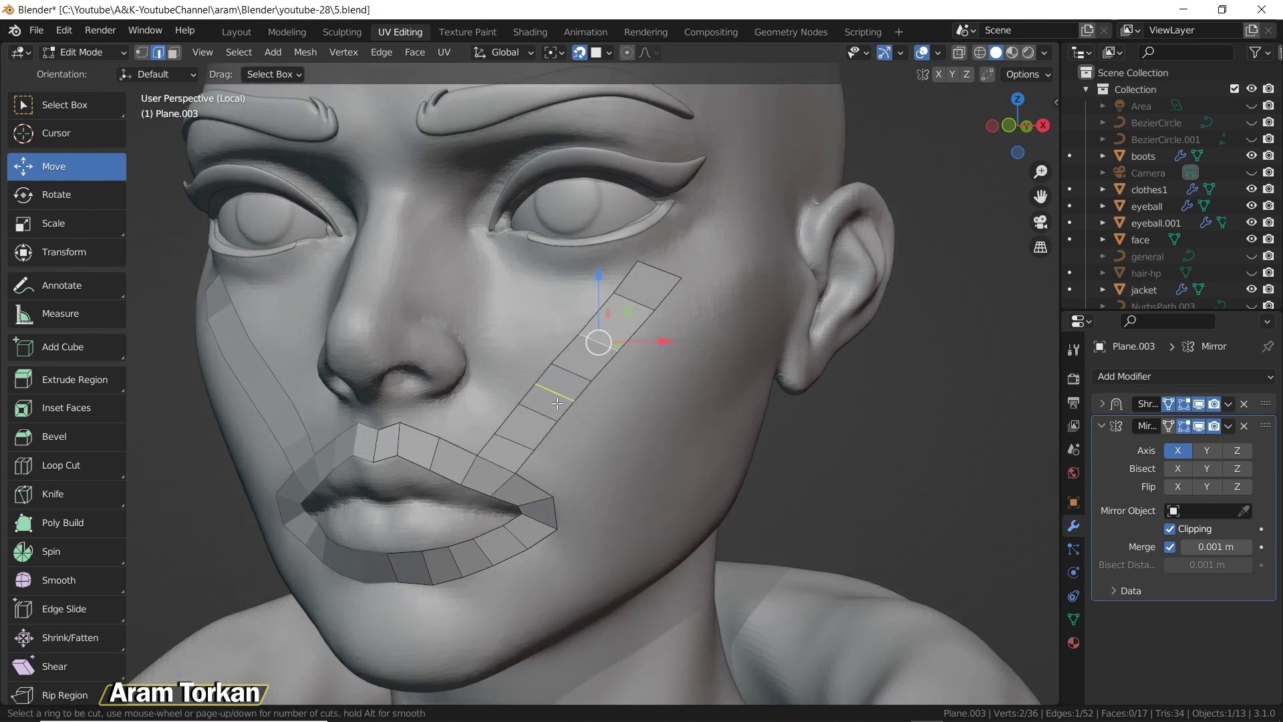
pyautogui.click(557, 403)
pyautogui.rightClick(559, 401)
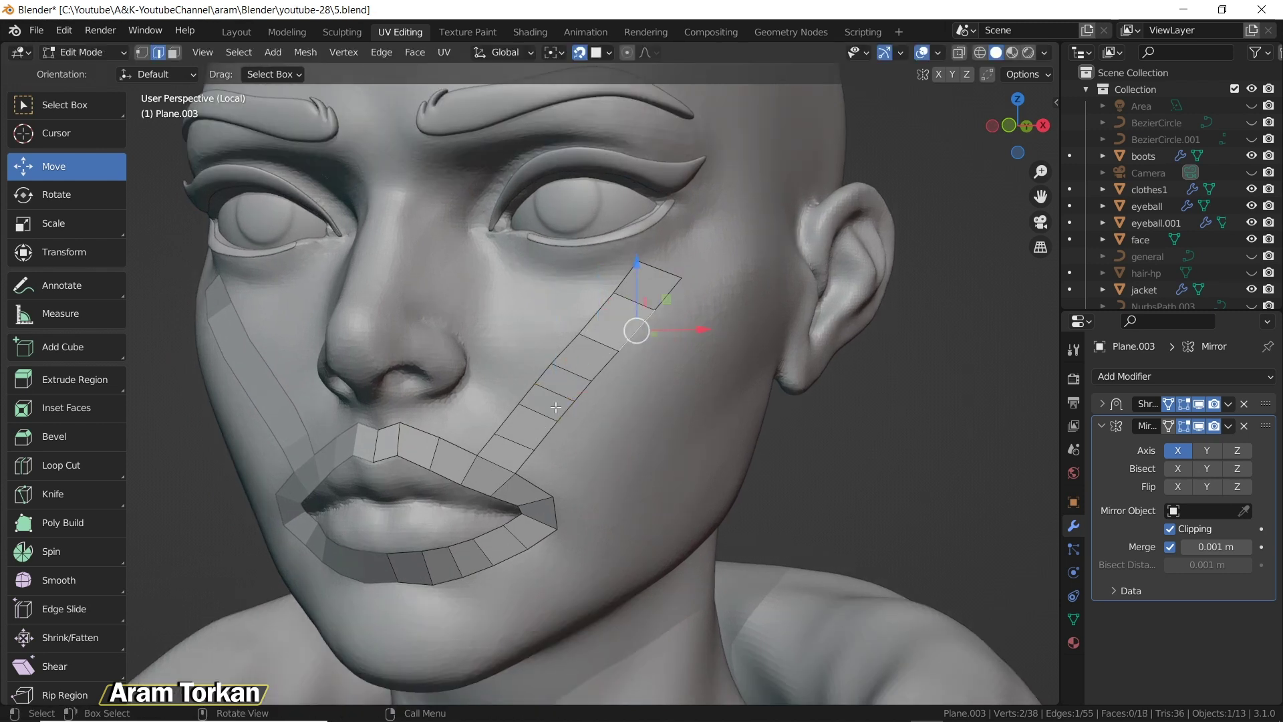
pyautogui.press('x')
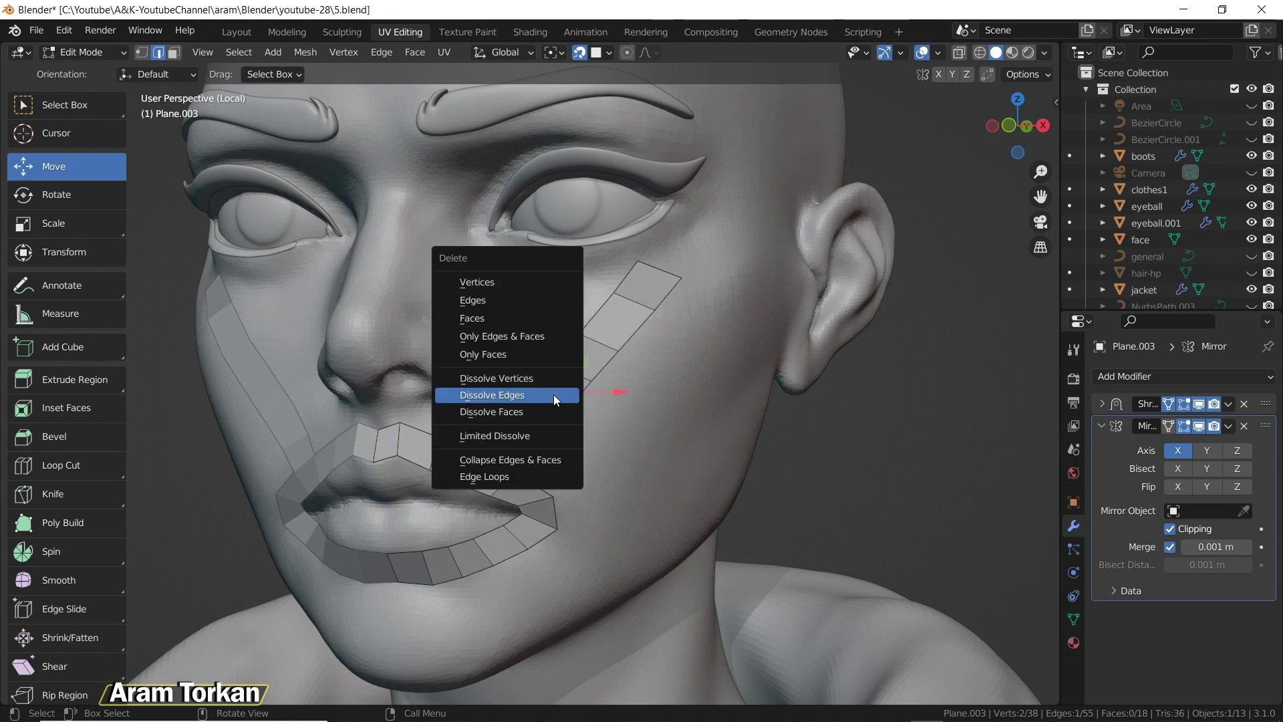
pyautogui.click(512, 397)
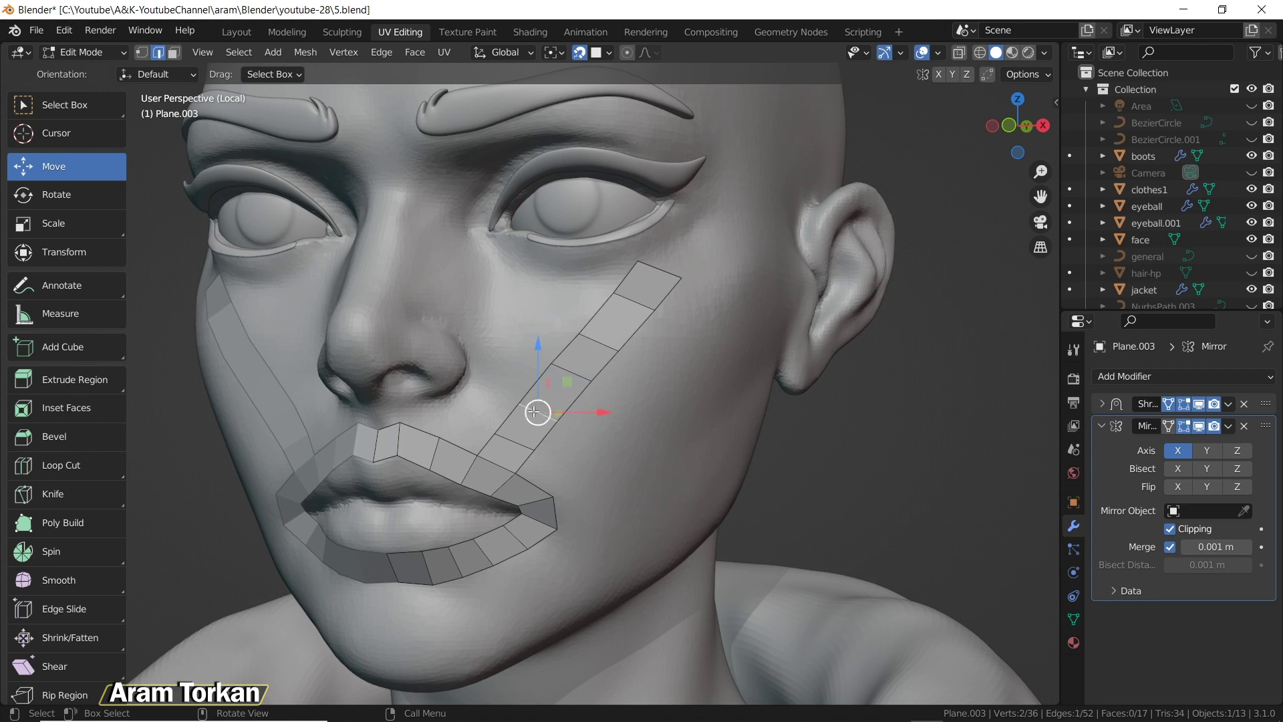
pyautogui.press('x')
pyautogui.press('Escape')
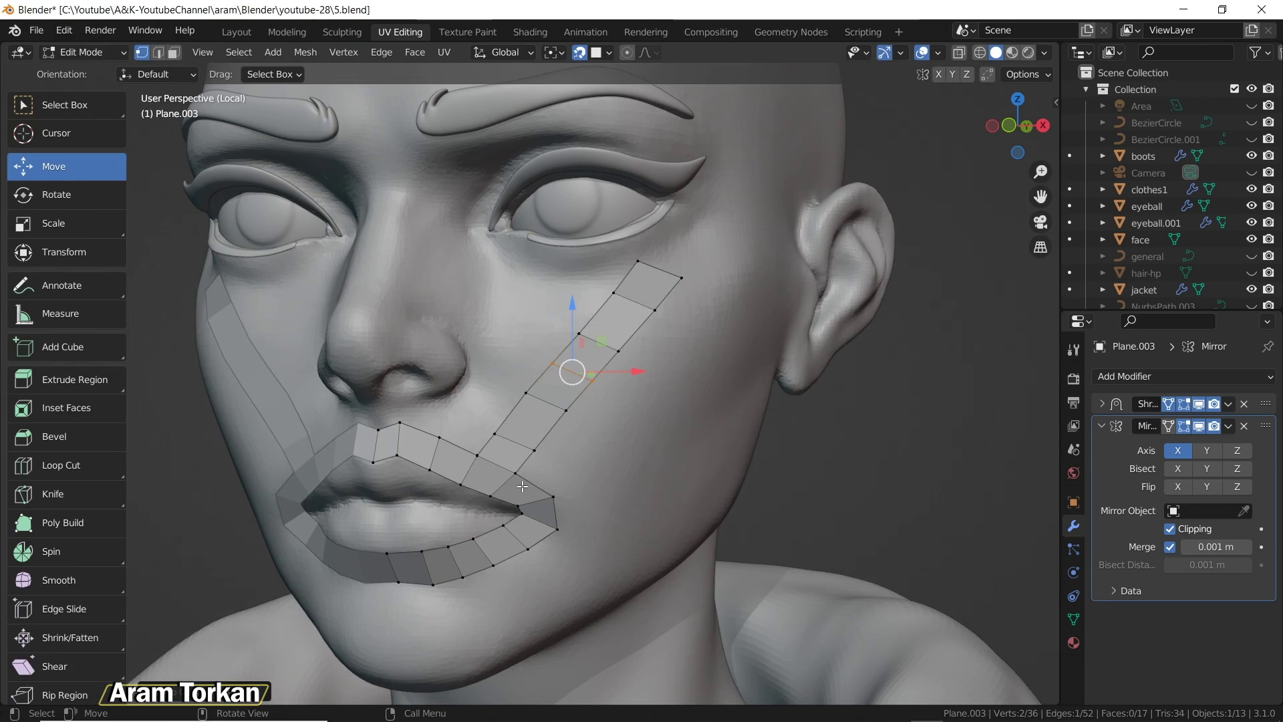
# - Deselect the mesh and search the add-on preferences for f2 to check whether the F2 add-on is enabled
pyautogui.hotkey('alt', 'a')
pyautogui.click(64, 30)
pyautogui.click(102, 264)
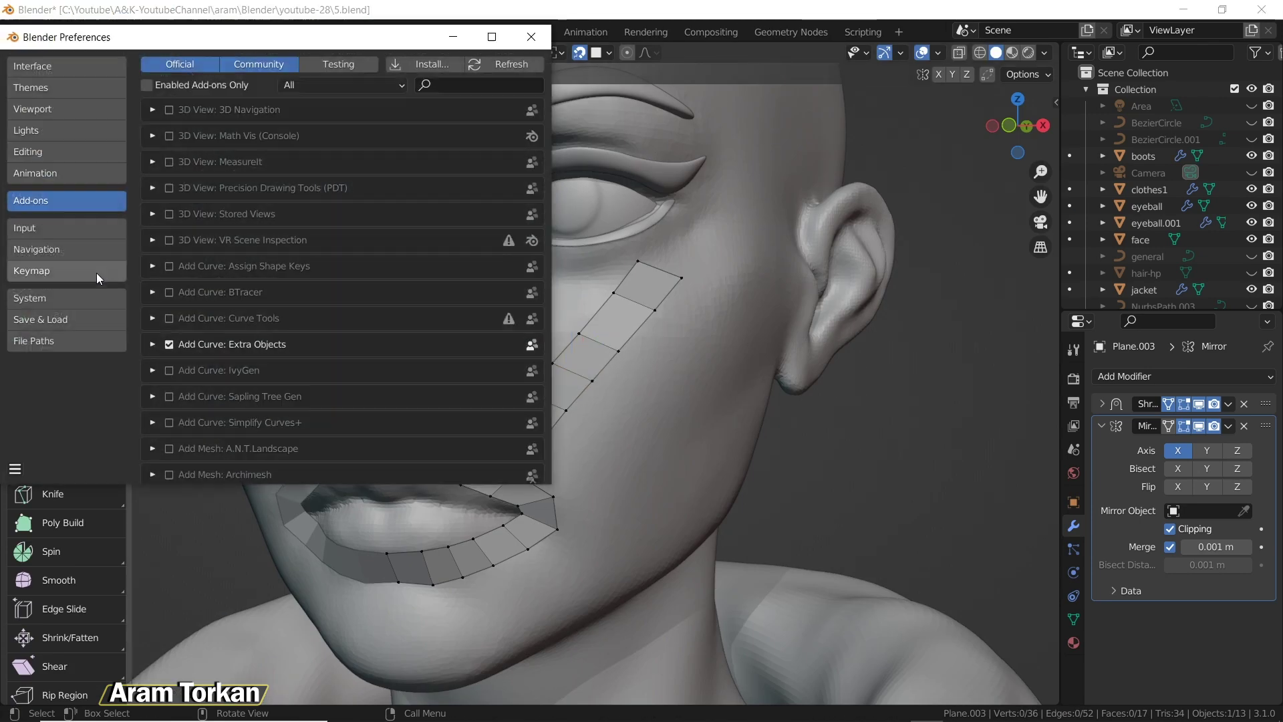
pyautogui.click(469, 89)
pyautogui.write('f2')
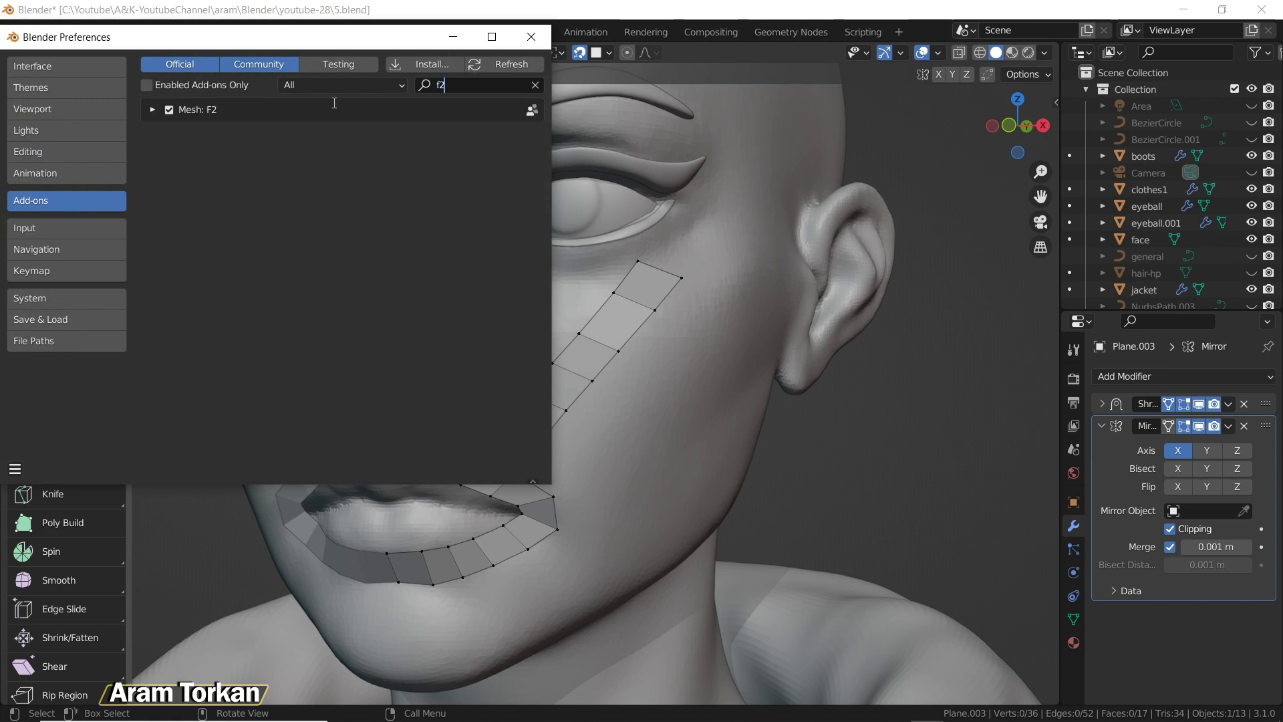
pyautogui.click(531, 38)
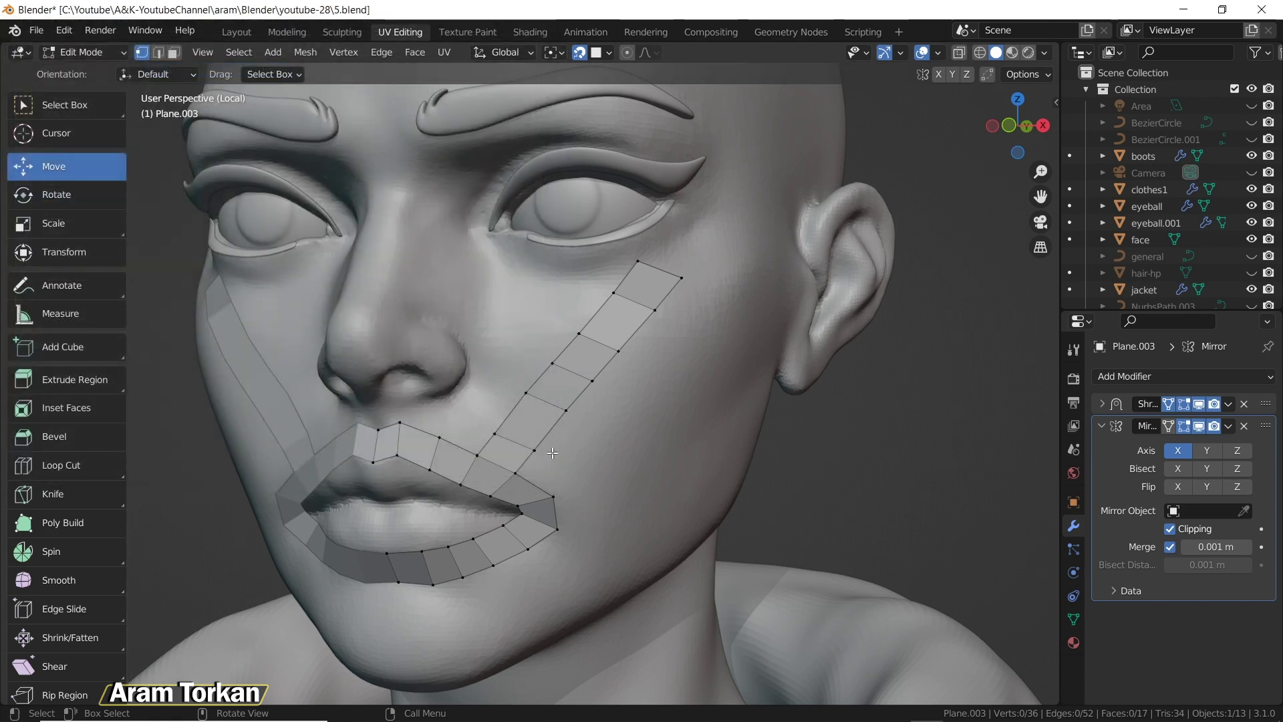
# - Fill a second column of four faces with F2 along the cheek strip's outer side, from the mouth corner upward
pyautogui.press('F2')
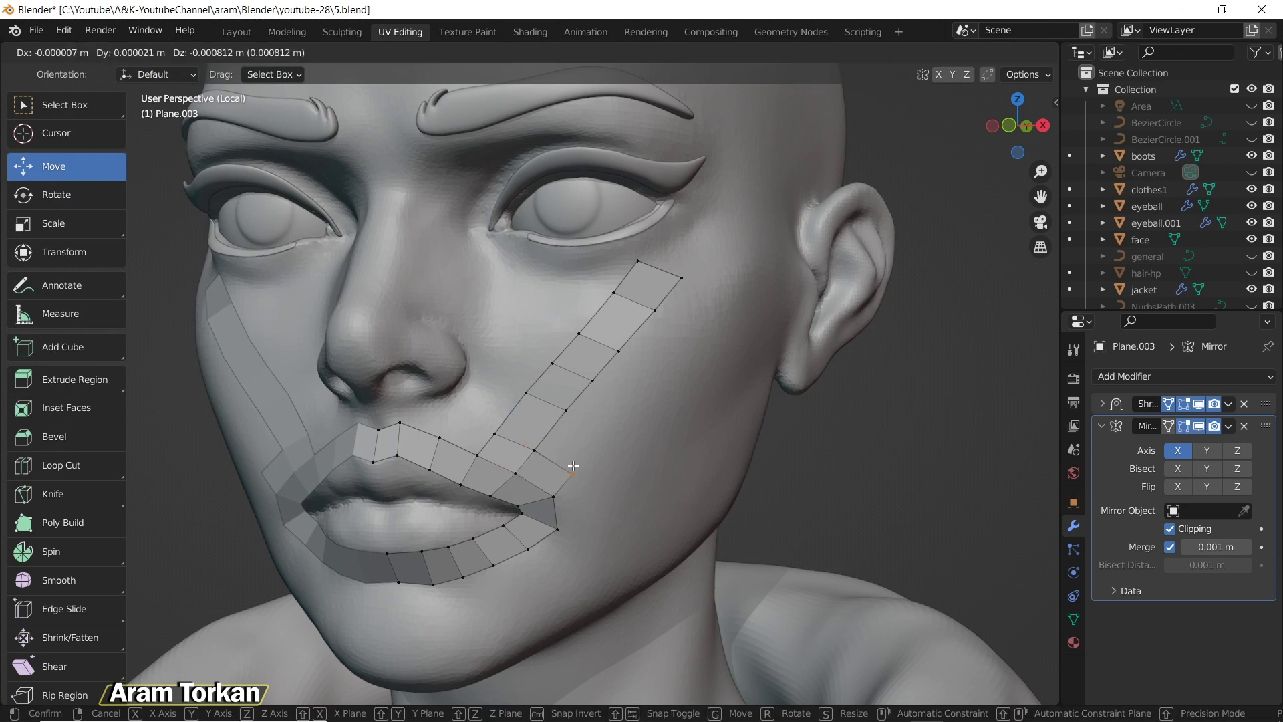
pyautogui.click(576, 460)
pyautogui.press('F2')
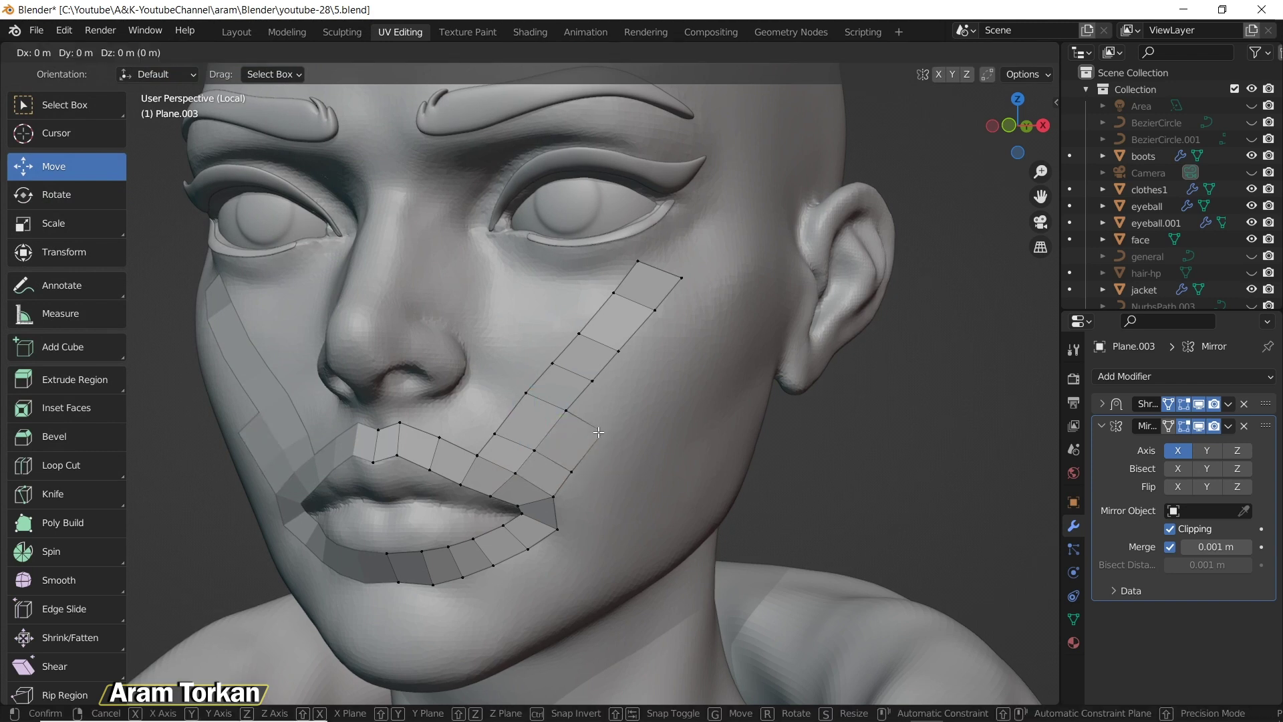
pyautogui.click(601, 431)
pyautogui.press('F2')
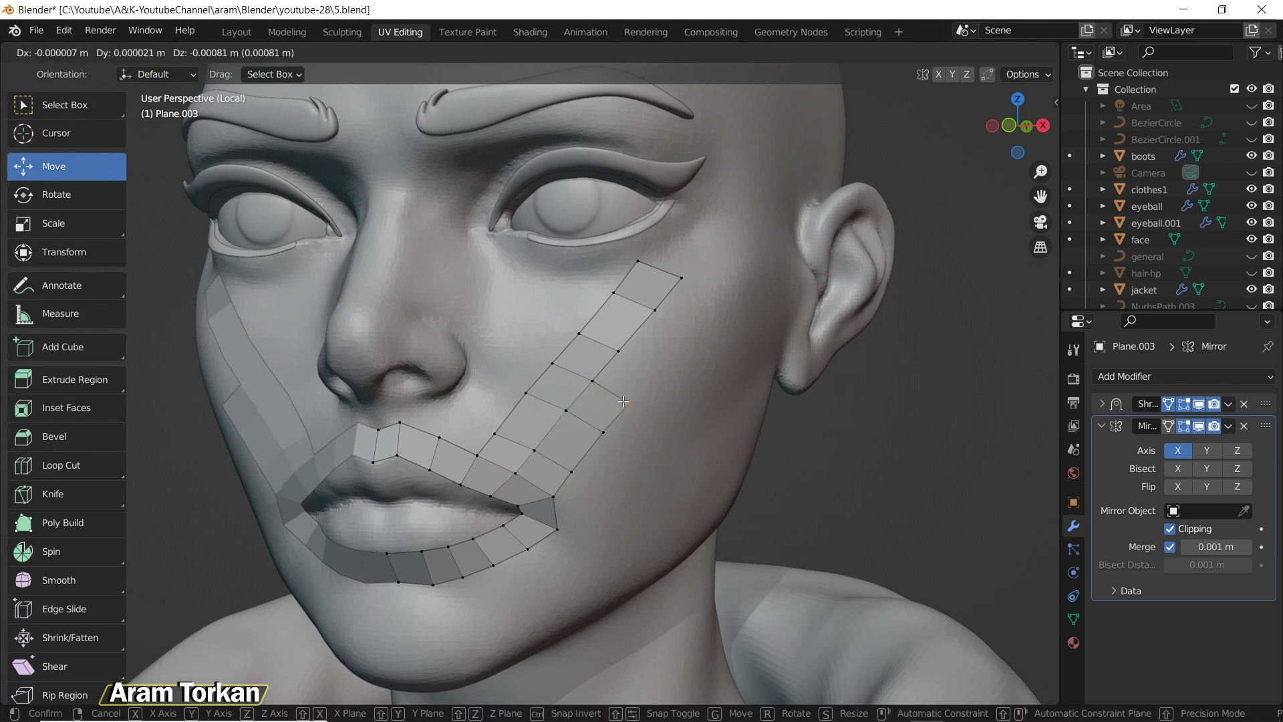
pyautogui.click(626, 402)
pyautogui.press('F2')
pyautogui.click(656, 373)
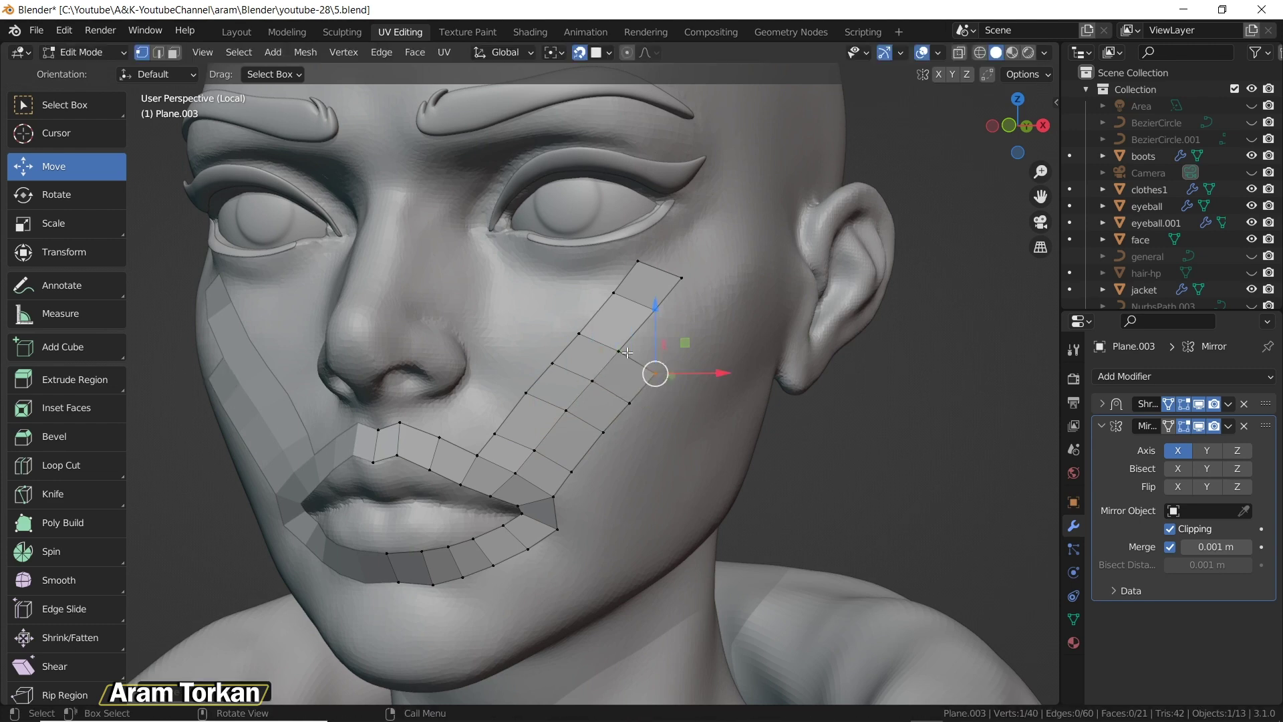
pyautogui.moveTo(632, 391); pyautogui.dragTo(627, 396, button='middle')
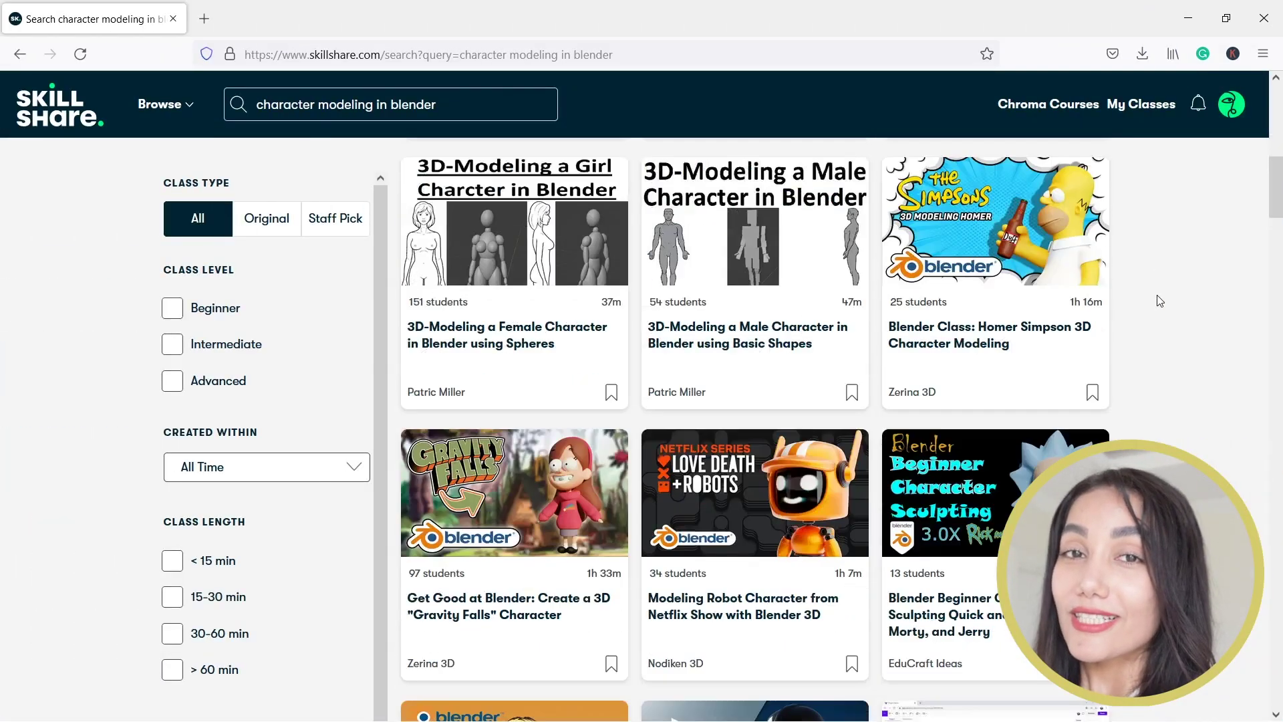
# - Switch to the browser and look through the Skillshare classes for "character modeling in blender"
pyautogui.scroll(-5, 1159, 301)
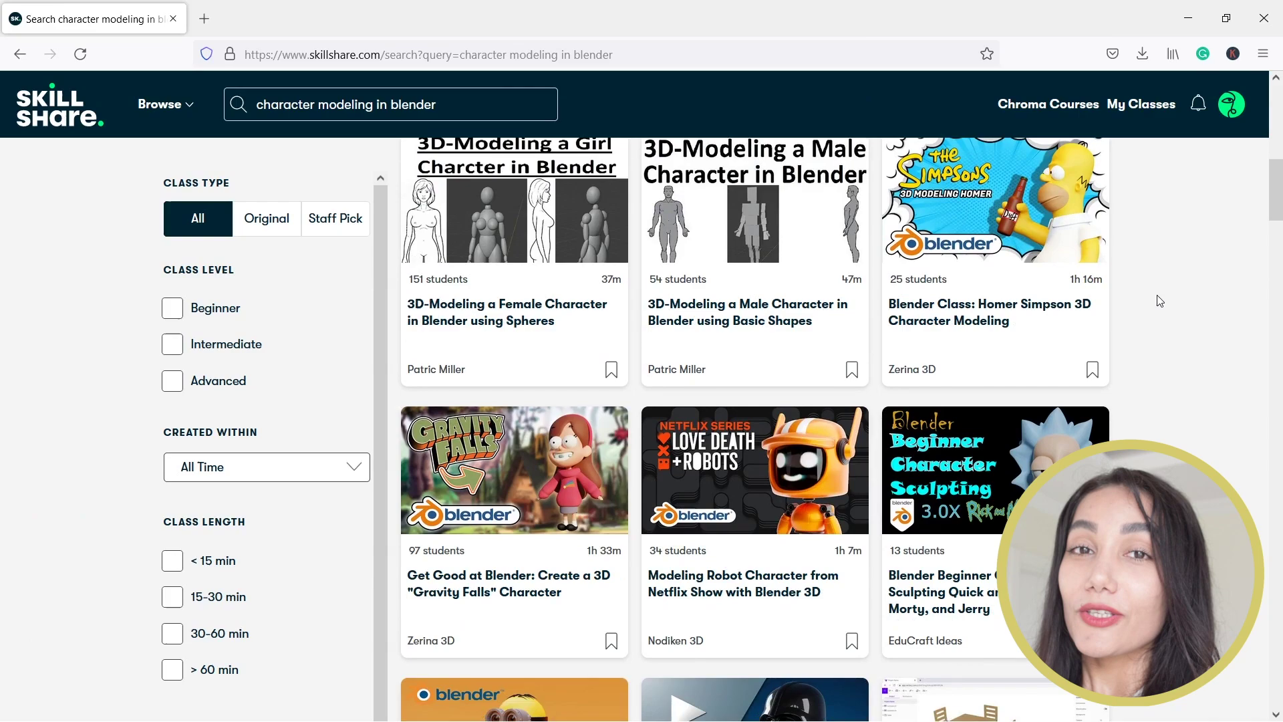
pyautogui.scroll(-15, 1159, 301)
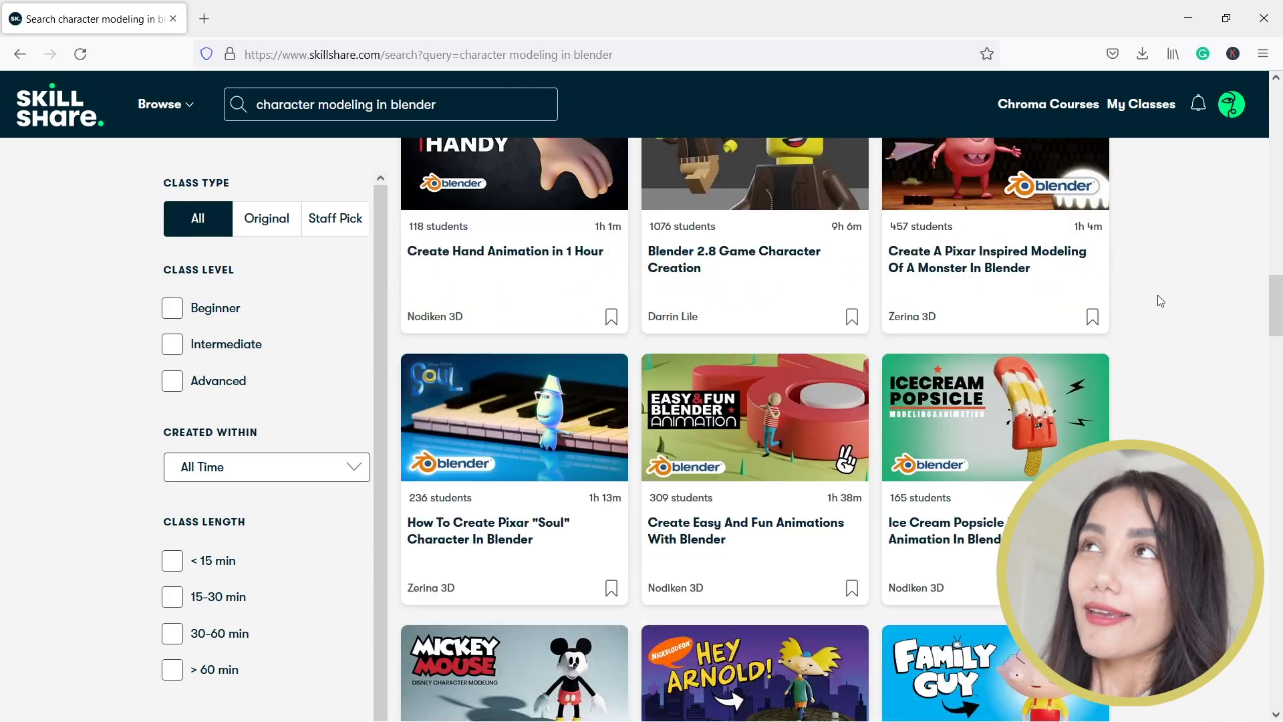
pyautogui.scroll(-6, 1160, 301)
pyautogui.scroll(-7, 1188, 334)
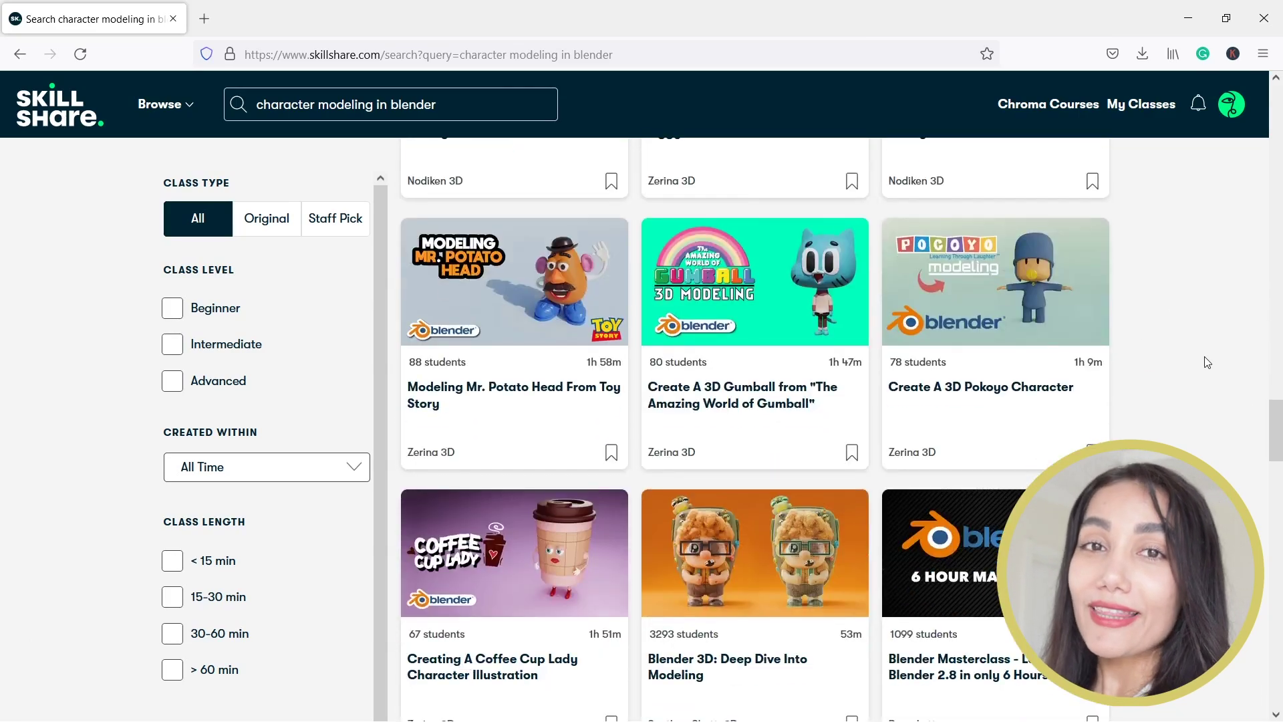
pyautogui.scroll(-12, 1265, 451)
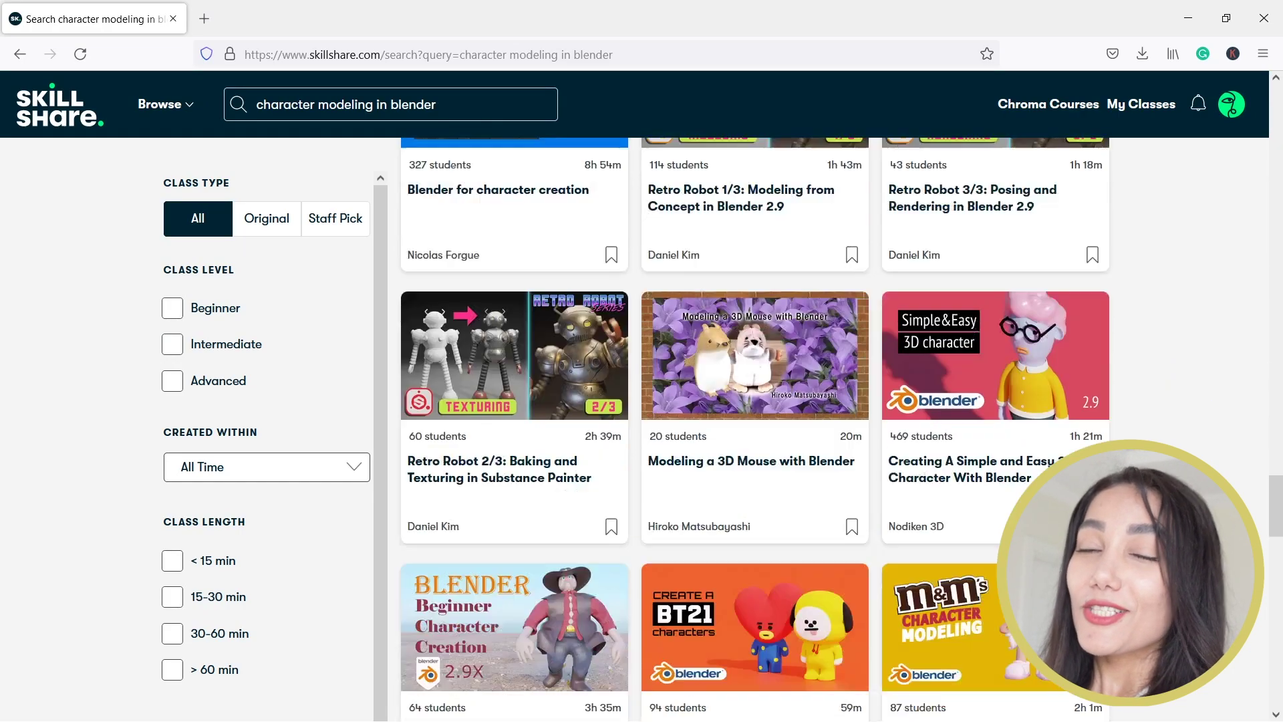
pyautogui.scroll(-8, 1265, 452)
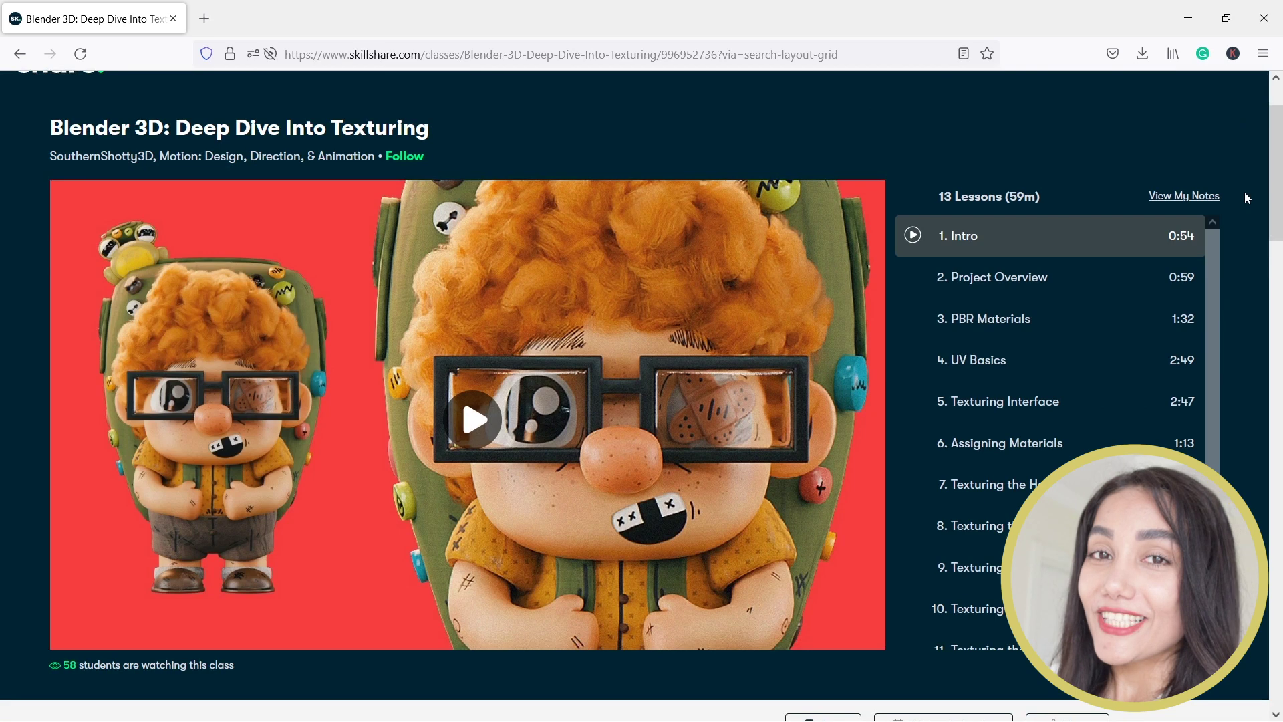
# - Review the lesson list of the class "Blender 3D: Deep Dive Into Texturing" and play its video
pyautogui.scroll(-3, 1132, 372)
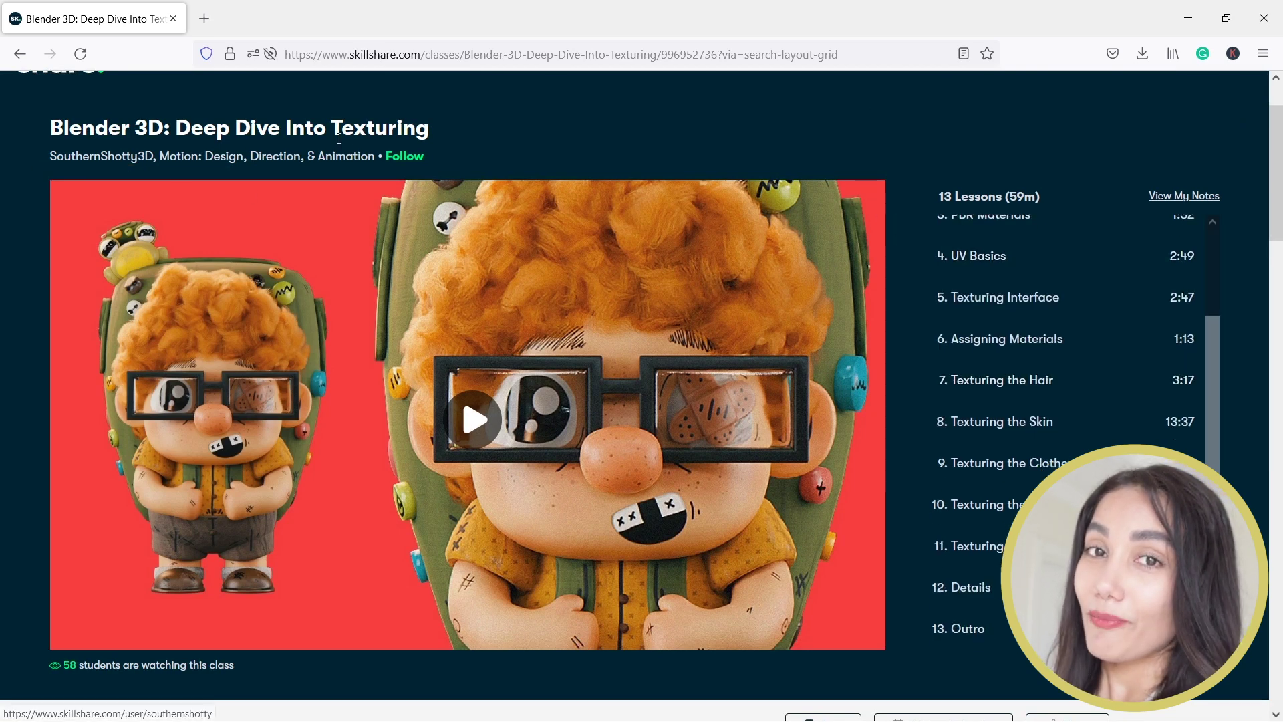
pyautogui.click(472, 419)
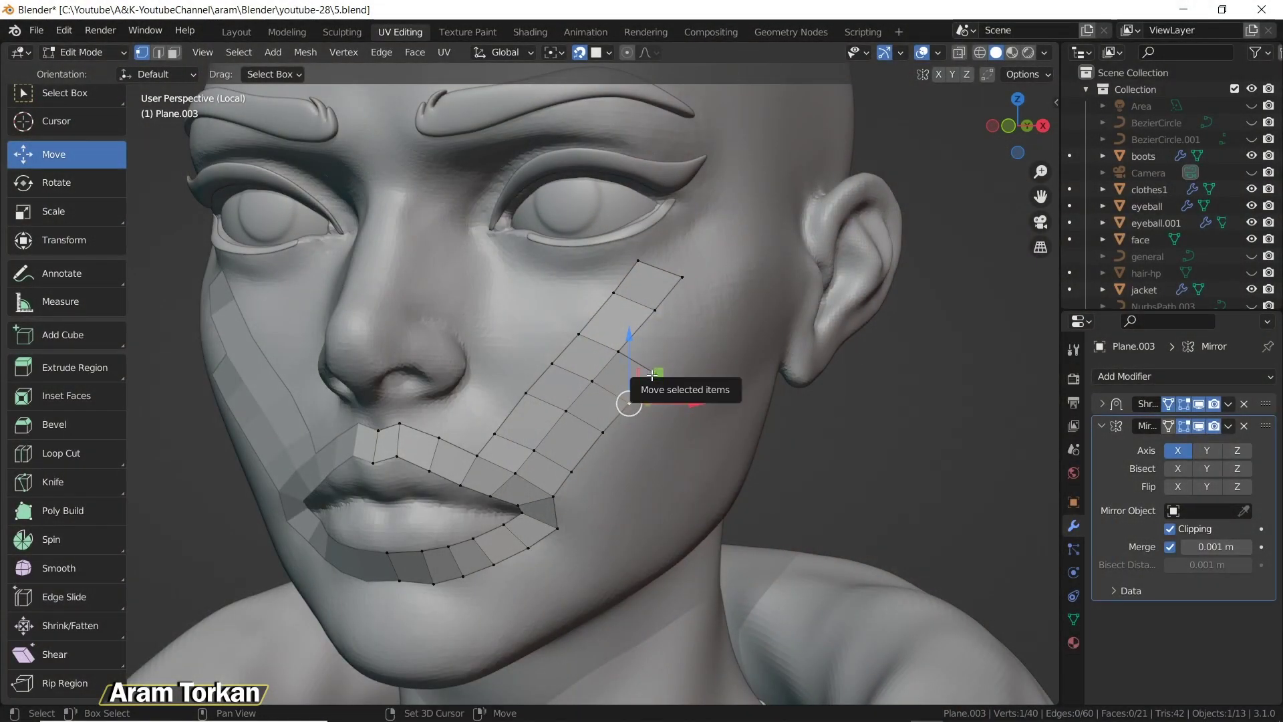
# - In Blender, try merging the upper outer vertices of the second cheek column at center, one pair after another
pyautogui.keyDown('shift'); pyautogui.click(652, 376); pyautogui.keyUp('shift')
pyautogui.press('m')
pyautogui.click(593, 393)
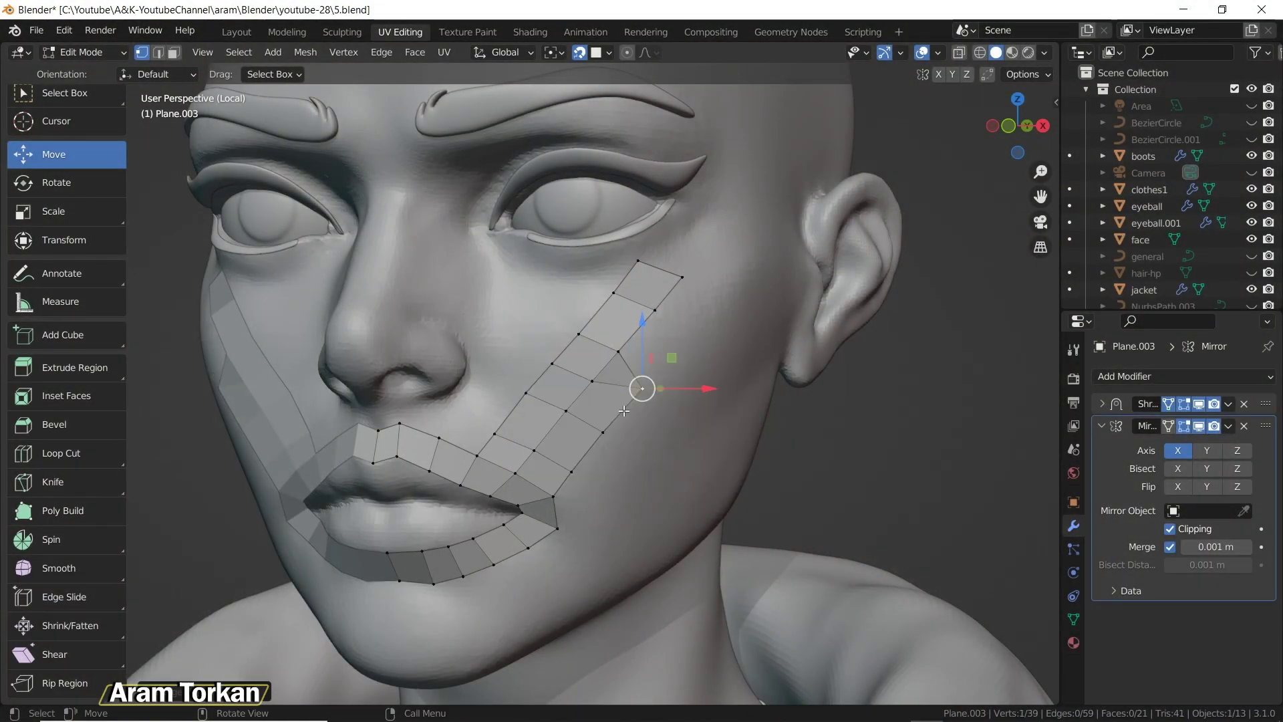
pyautogui.keyDown('shift'); pyautogui.click(600, 434); pyautogui.keyUp('shift')
pyautogui.press('m')
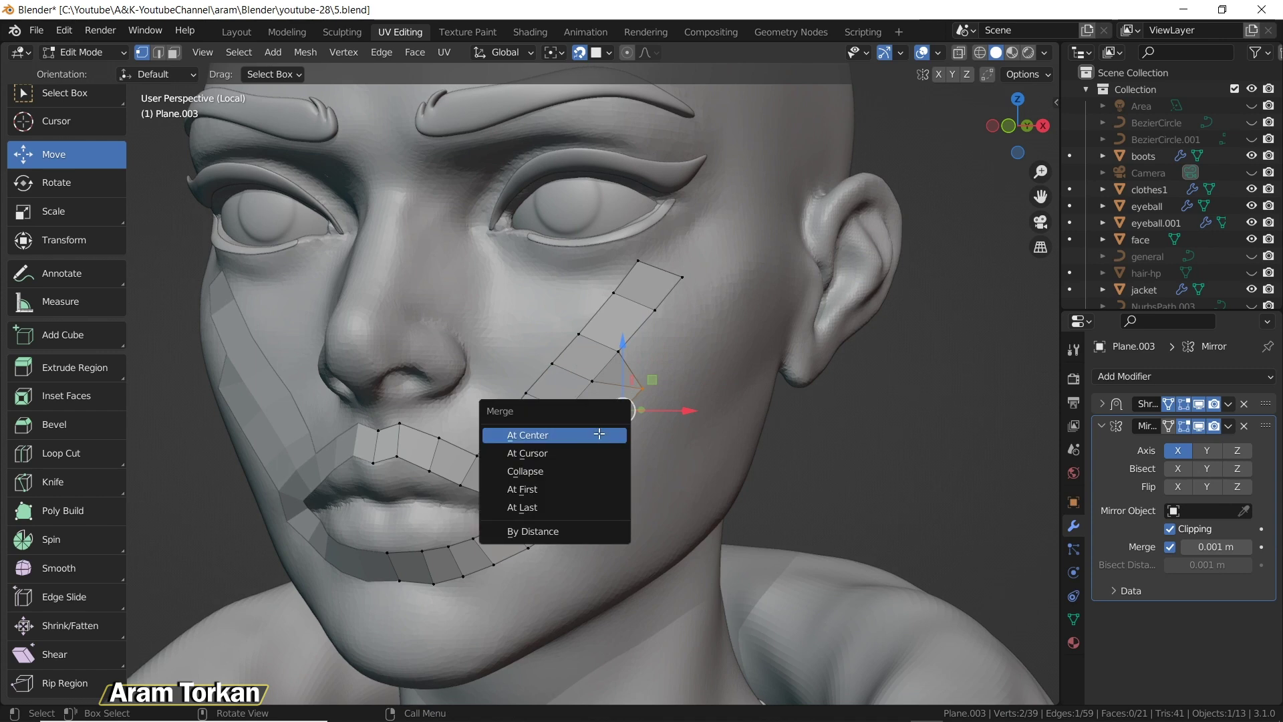
pyautogui.click(600, 434)
# - Undo the vertex merges on the outer side of the cheek strip
pyautogui.hotkey('ctrl', 'z')
pyautogui.hotkey('ctrl', 'z')
pyautogui.hotkey('ctrl', 'z')
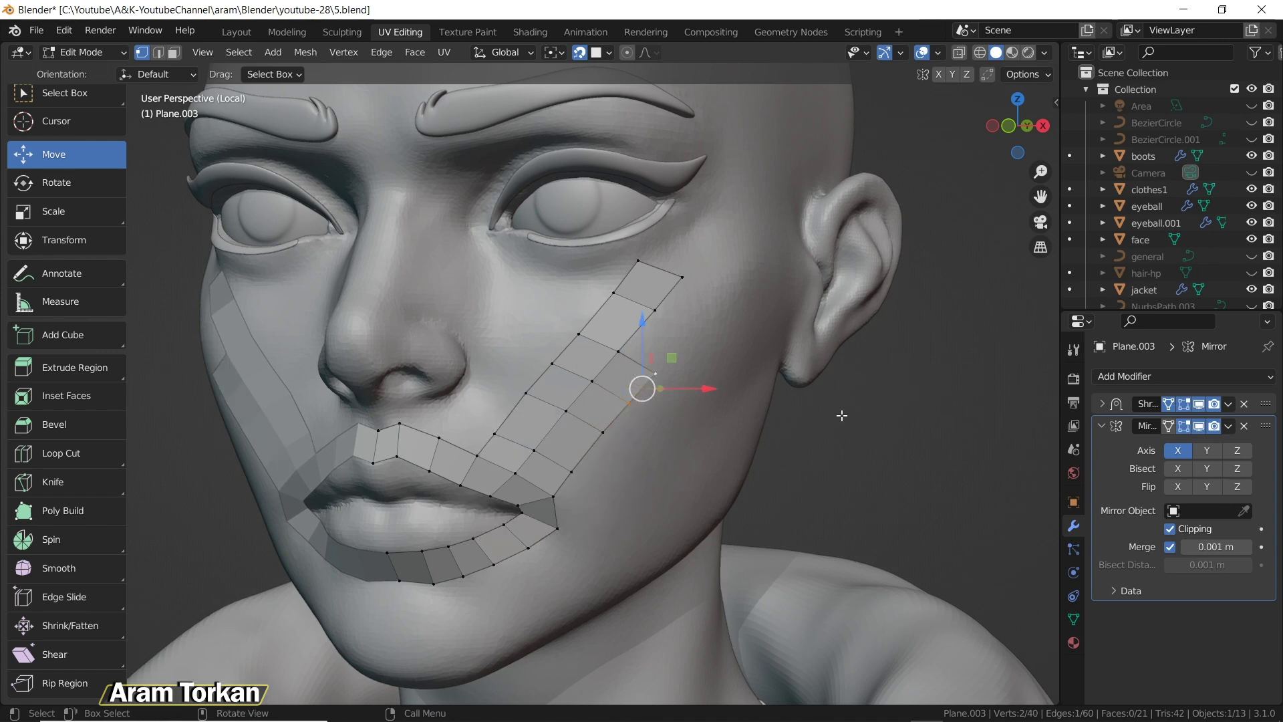
pyautogui.hotkey('ctrl', 'z')
# - Add a centered loop cut around the mouth loop, try moving it freely, and undo the move
pyautogui.hotkey('ctrl', 'r')
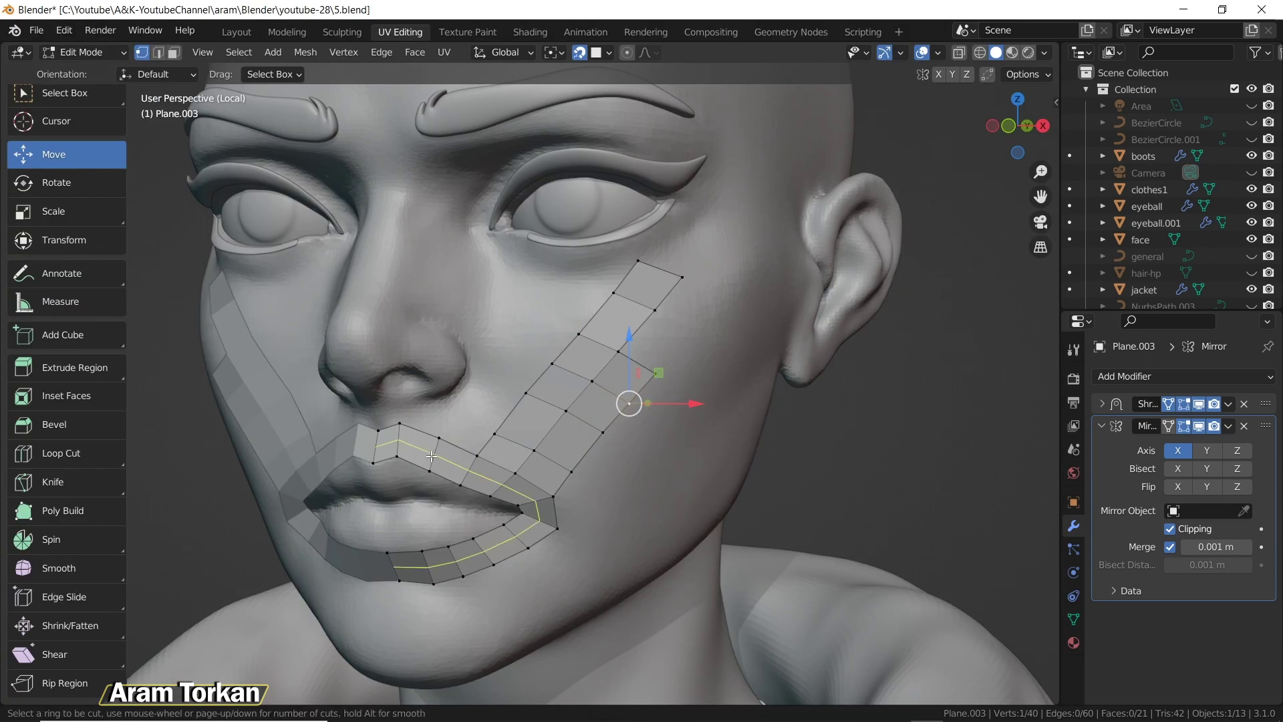
pyautogui.click(431, 457)
pyautogui.click(431, 457)
pyautogui.moveTo(429, 468); pyautogui.dragTo(448, 462, button='middle')
pyautogui.press('g')
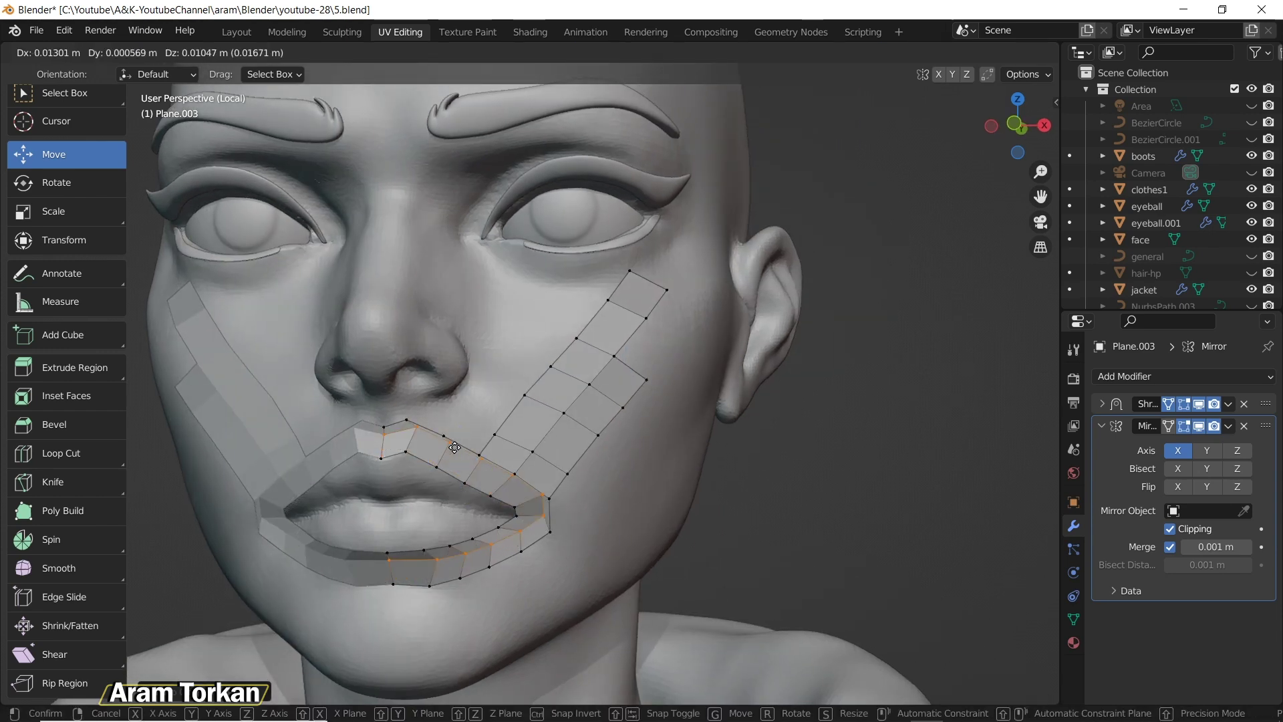
pyautogui.click(444, 454)
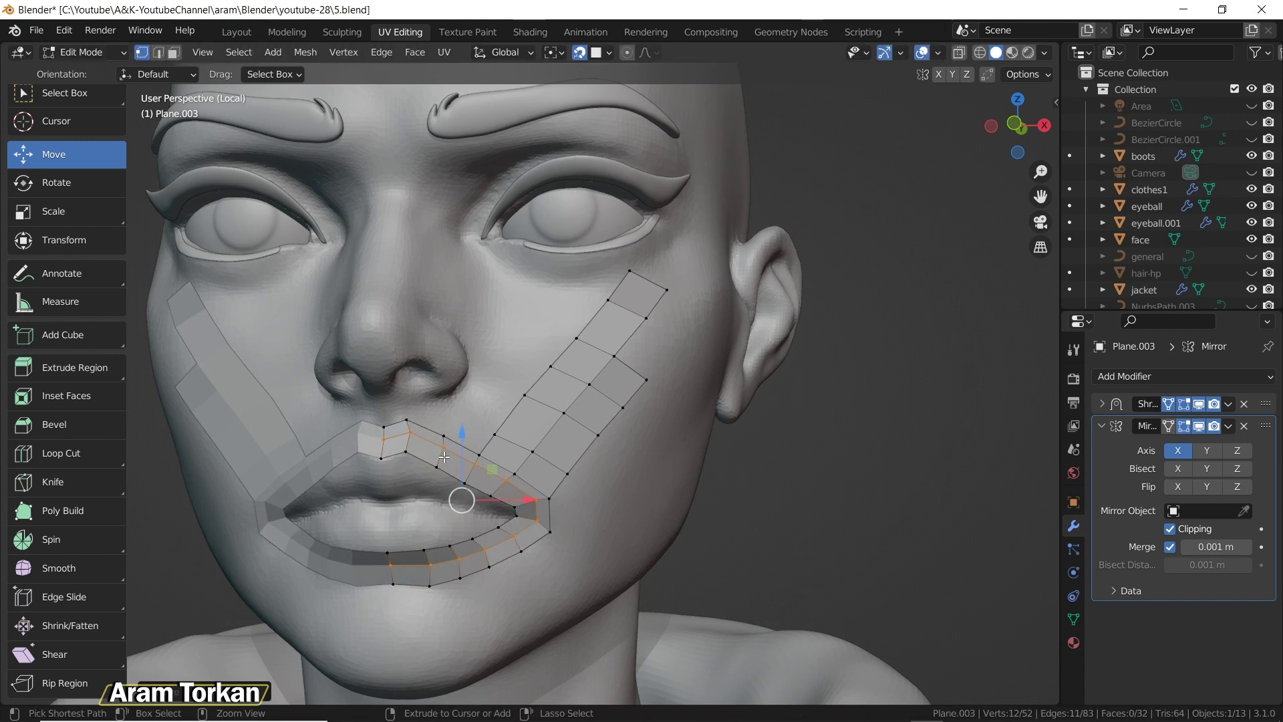
pyautogui.hotkey('ctrl', 'z')
# - Edge-slide the new loop around the mouth along its neighbouring edges
pyautogui.press('g')
pyautogui.press('g')
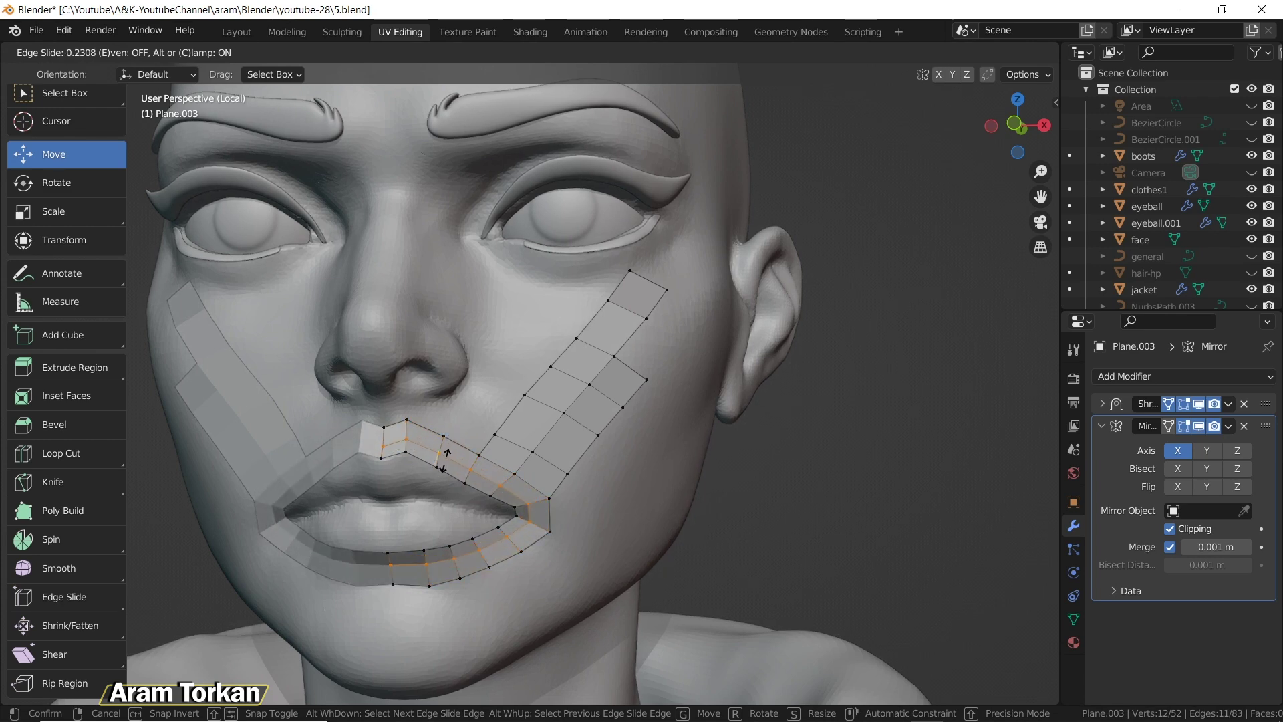
pyautogui.click(445, 462)
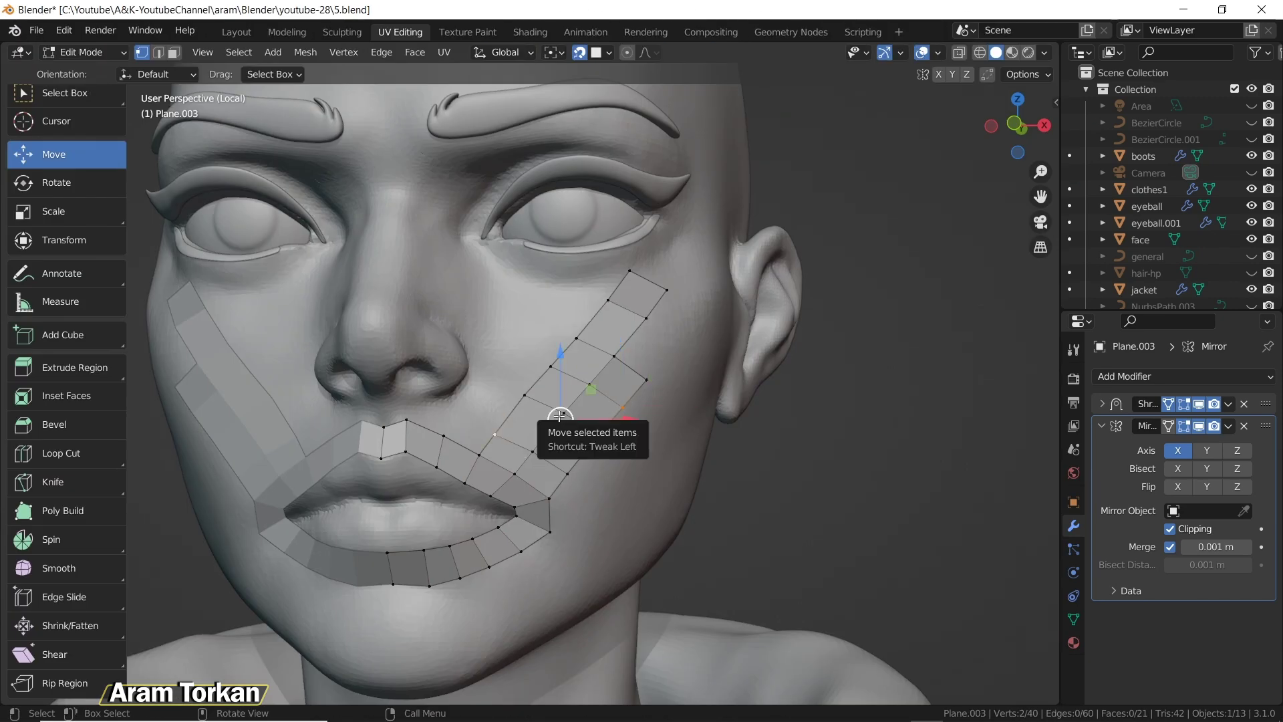
# - Connect the two selected vertices on opposite borders of the cheek strip, cutting an edge path across its faces
pyautogui.press('j')
pyautogui.scroll(4, 642, 436)
pyautogui.scroll(-2, 705, 475)
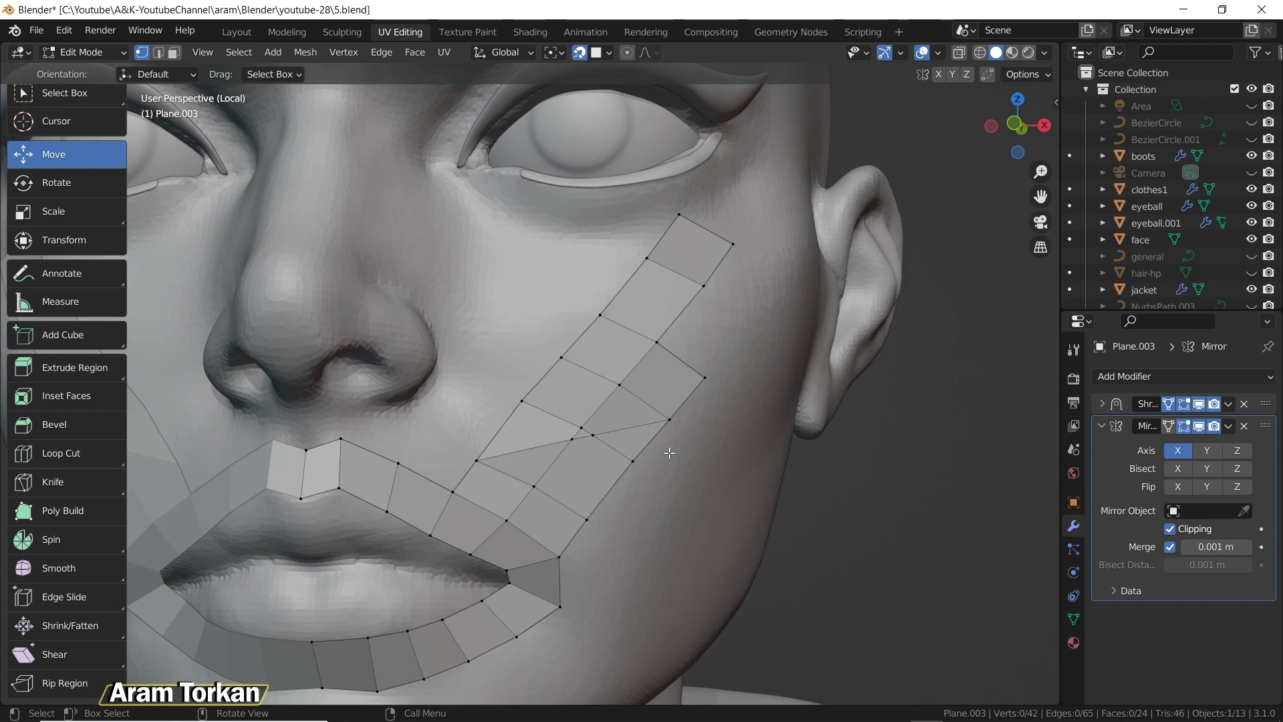
# - Undo the connected edge path, try dissolving the selected vertex in the middle of the cheek strip, and undo the dissolve
pyautogui.scroll(1, 670, 451)
pyautogui.hotkey('ctrl', 'z')
pyautogui.press('x')
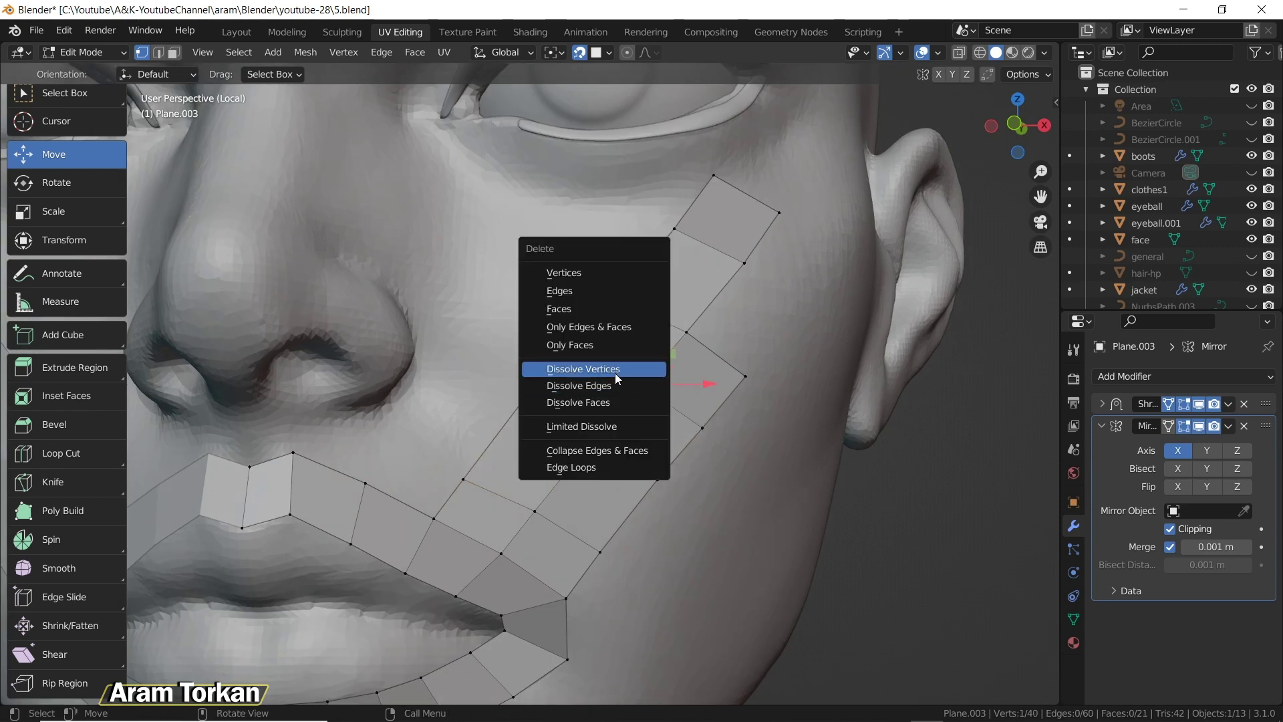
pyautogui.click(614, 373)
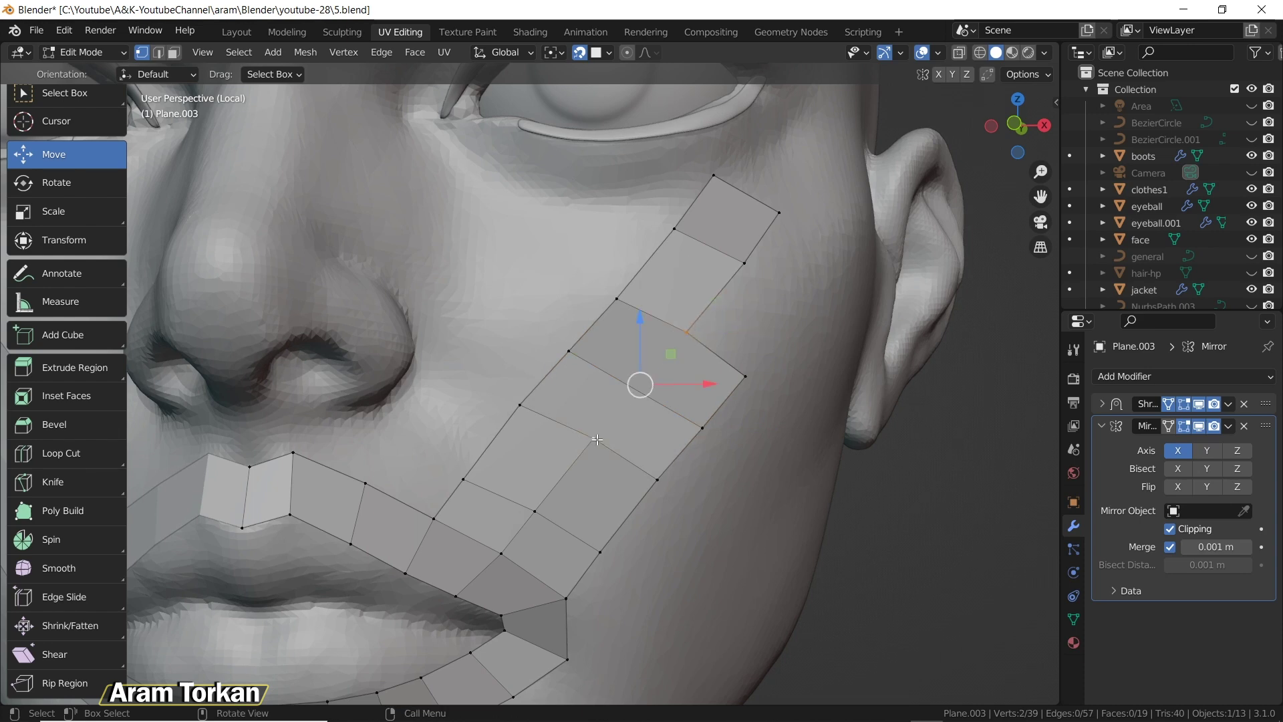
pyautogui.hotkey('ctrl', 'z')
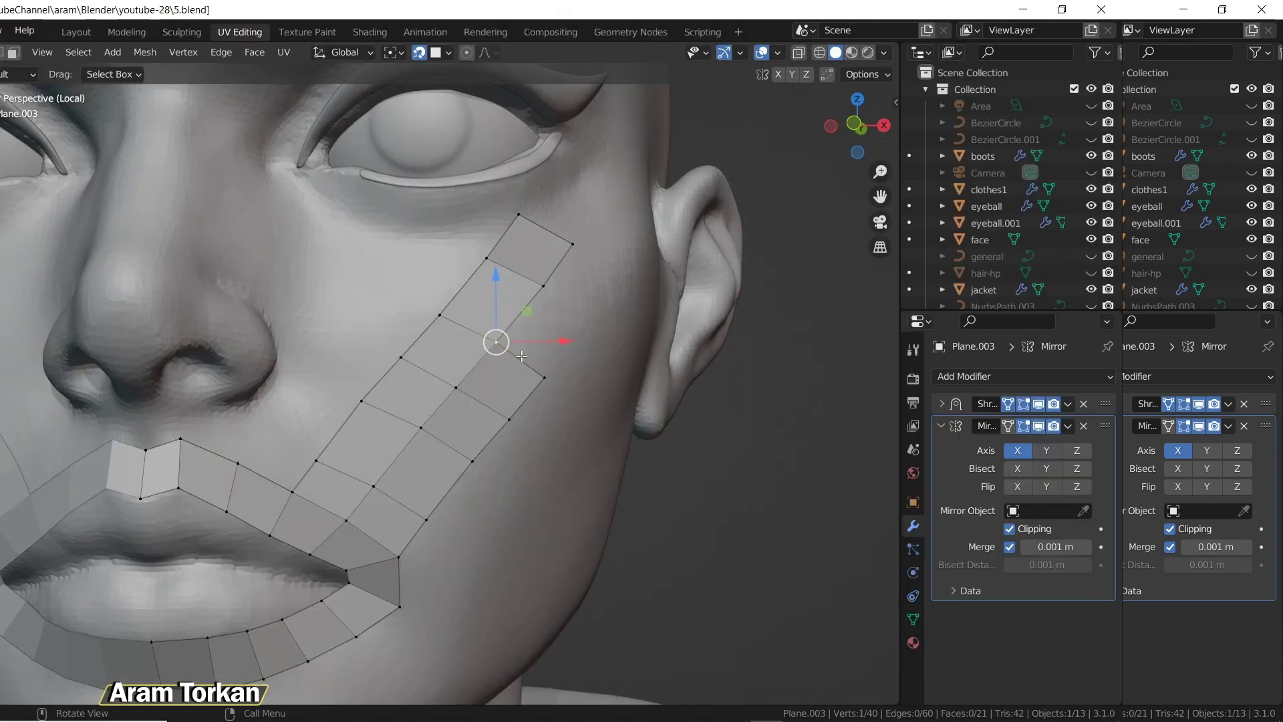
# - Cut freehand edges with the Knife tool into the outer cheek face, and across several faces along the cheek strip
pyautogui.press('k')
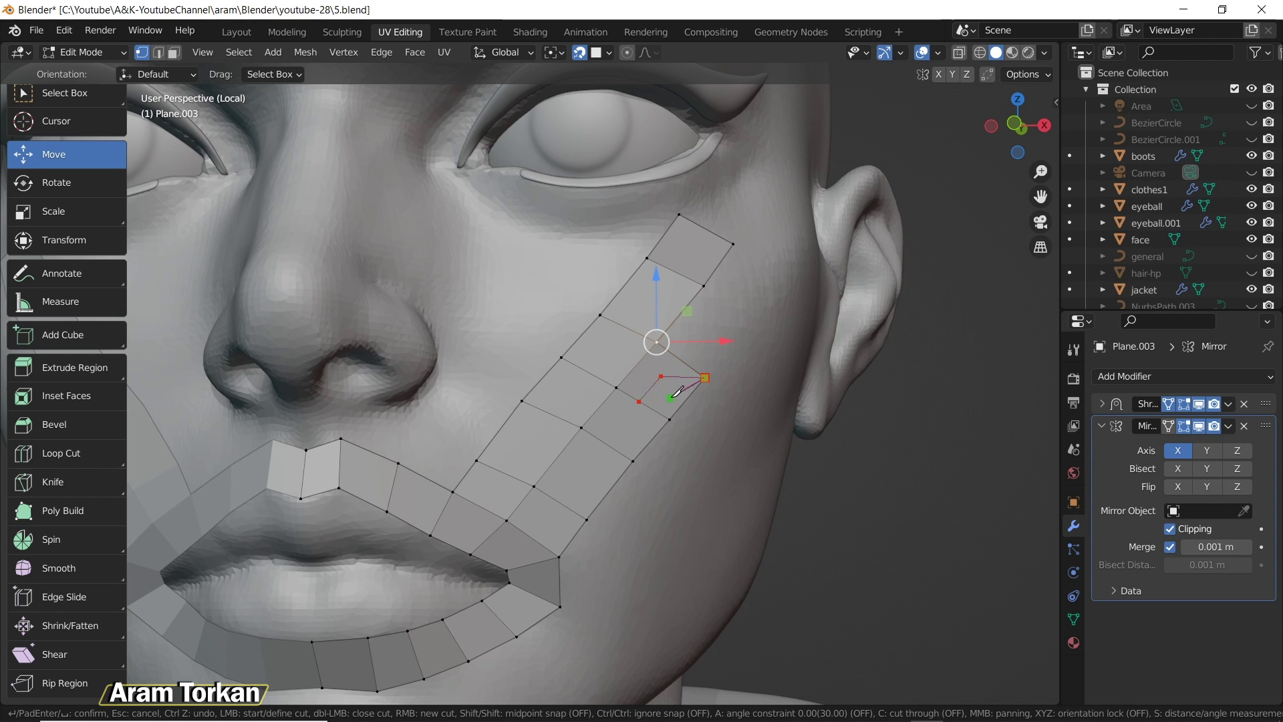
pyautogui.press('Return')
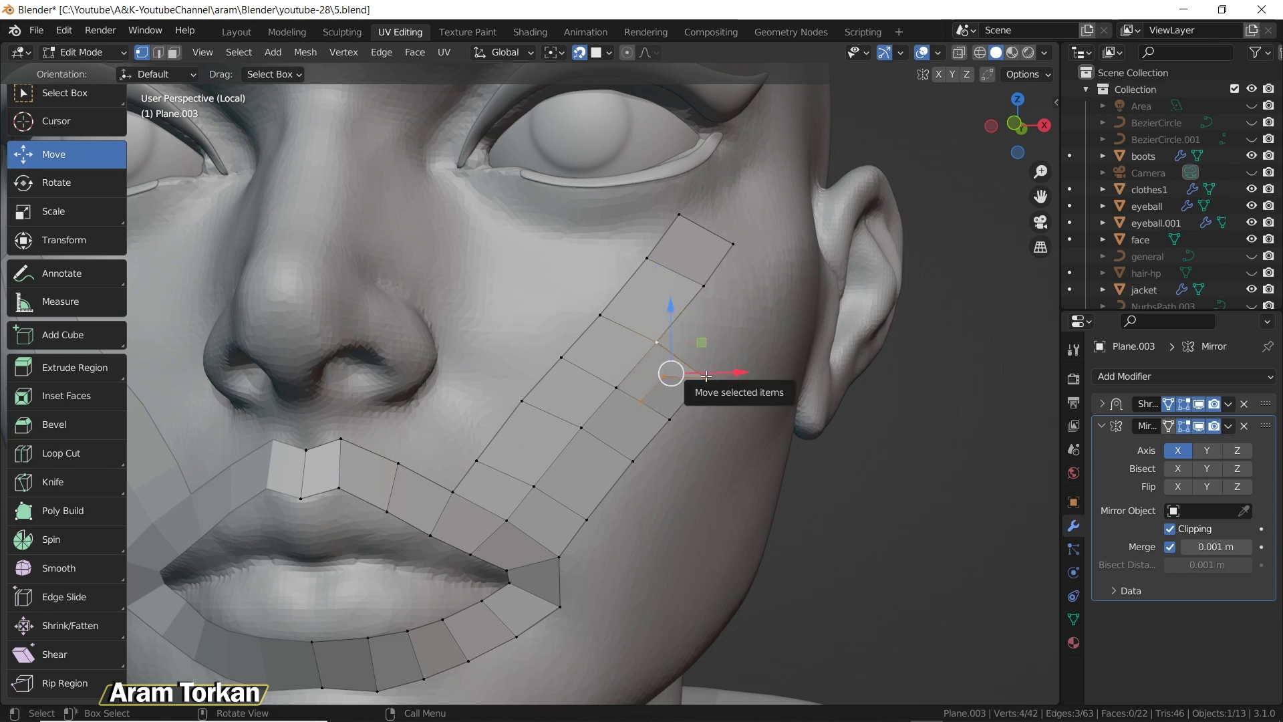
pyautogui.press('k')
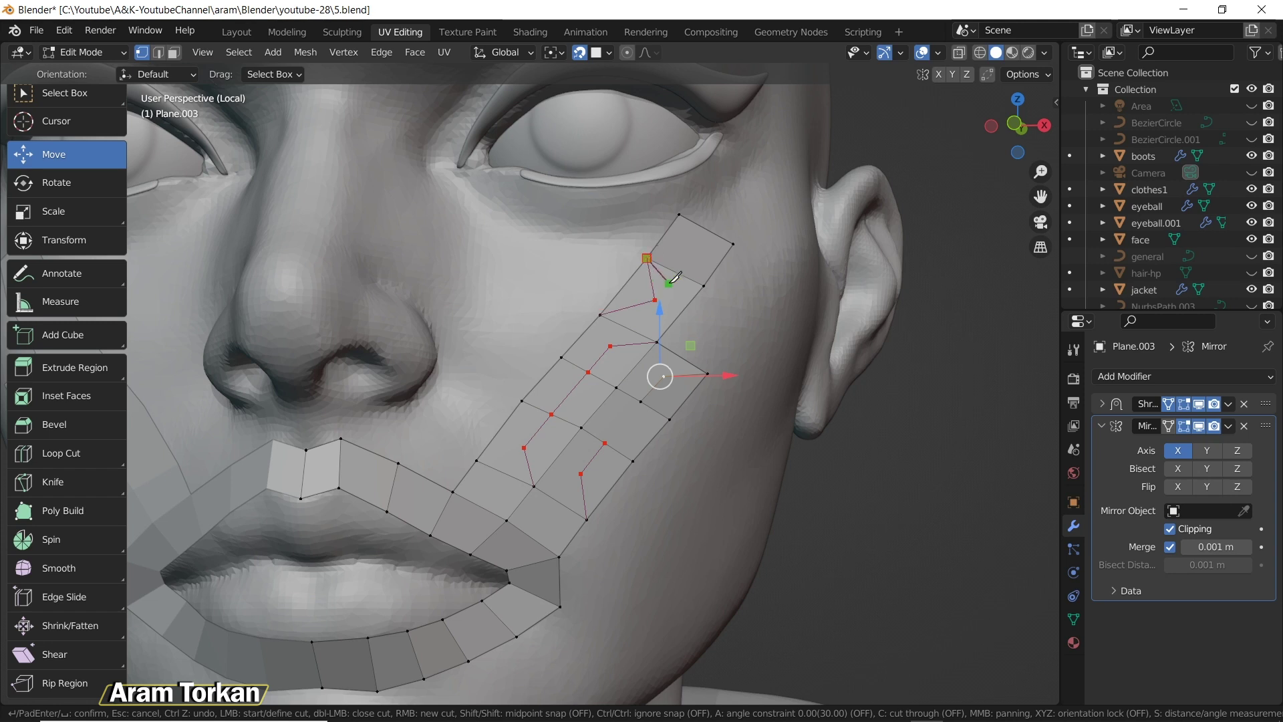
pyautogui.click(669, 283)
pyautogui.click(711, 232)
pyautogui.press('Return')
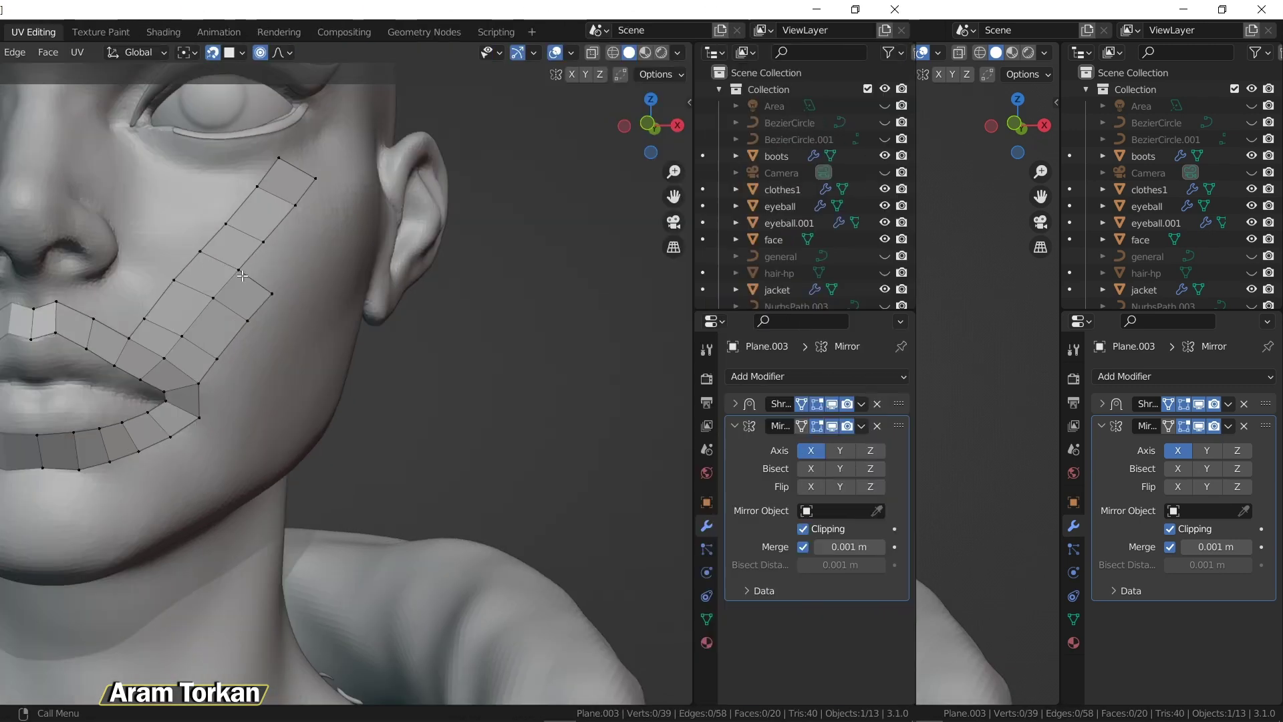
# - Move the vertex in the middle of the cheek strip outward with proportional editing, adjusting the influence size to bend neighbouring faces along
pyautogui.click(605, 262)
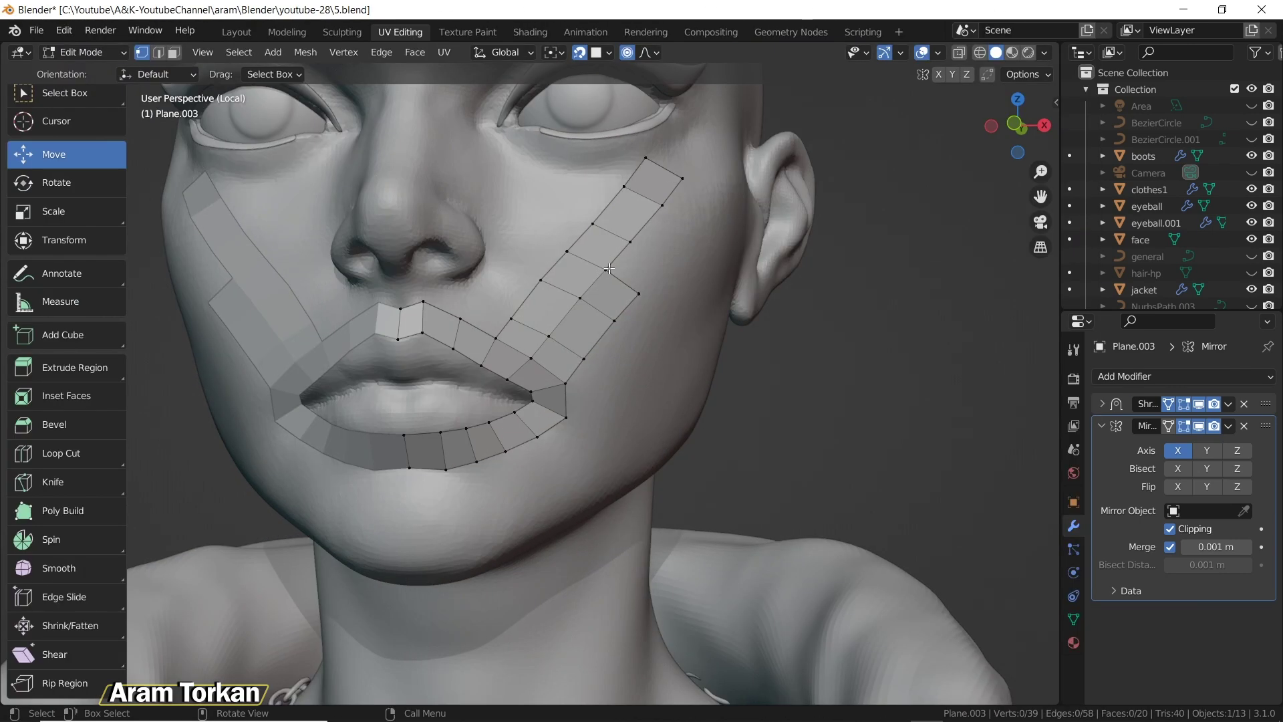
pyautogui.press('g')
pyautogui.scroll(-19, 628, 270)
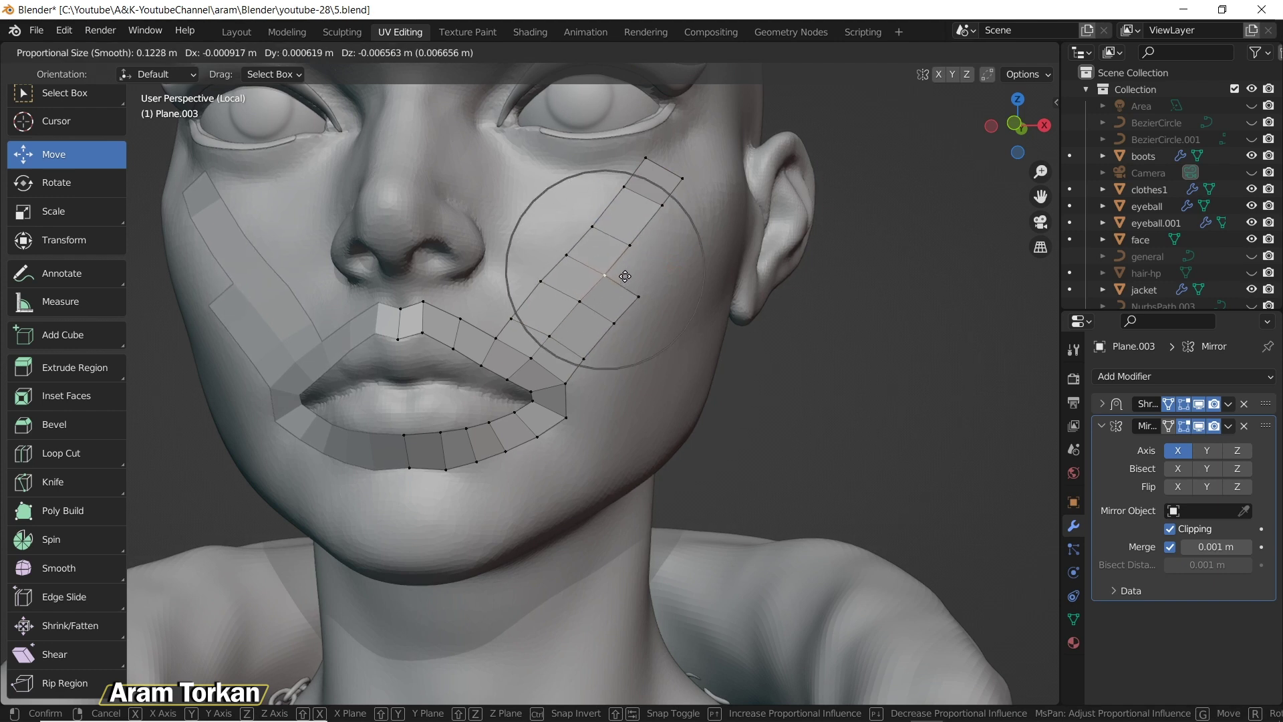
pyautogui.click(655, 279)
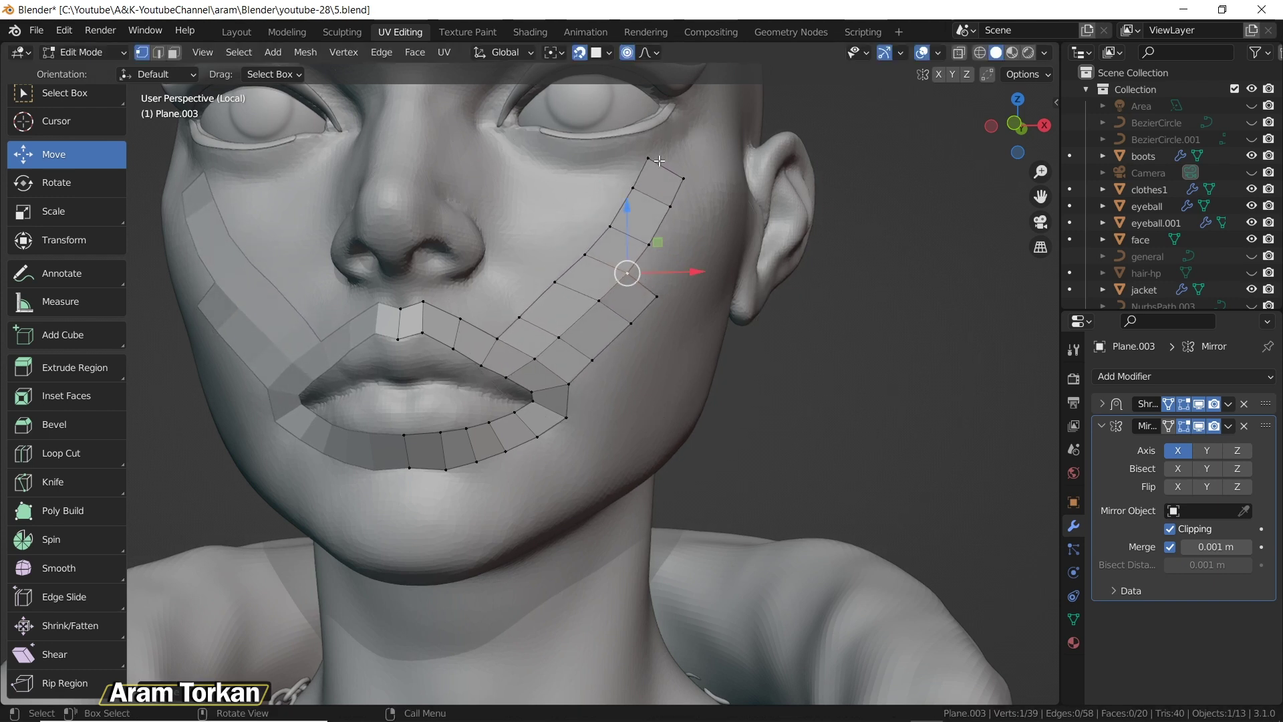
# - Rotate the area around the vertex at the cheek strip's upper end with proportional editing, and reposition that vertex
pyautogui.click(651, 160)
pyautogui.press('g')
pyautogui.press('r')
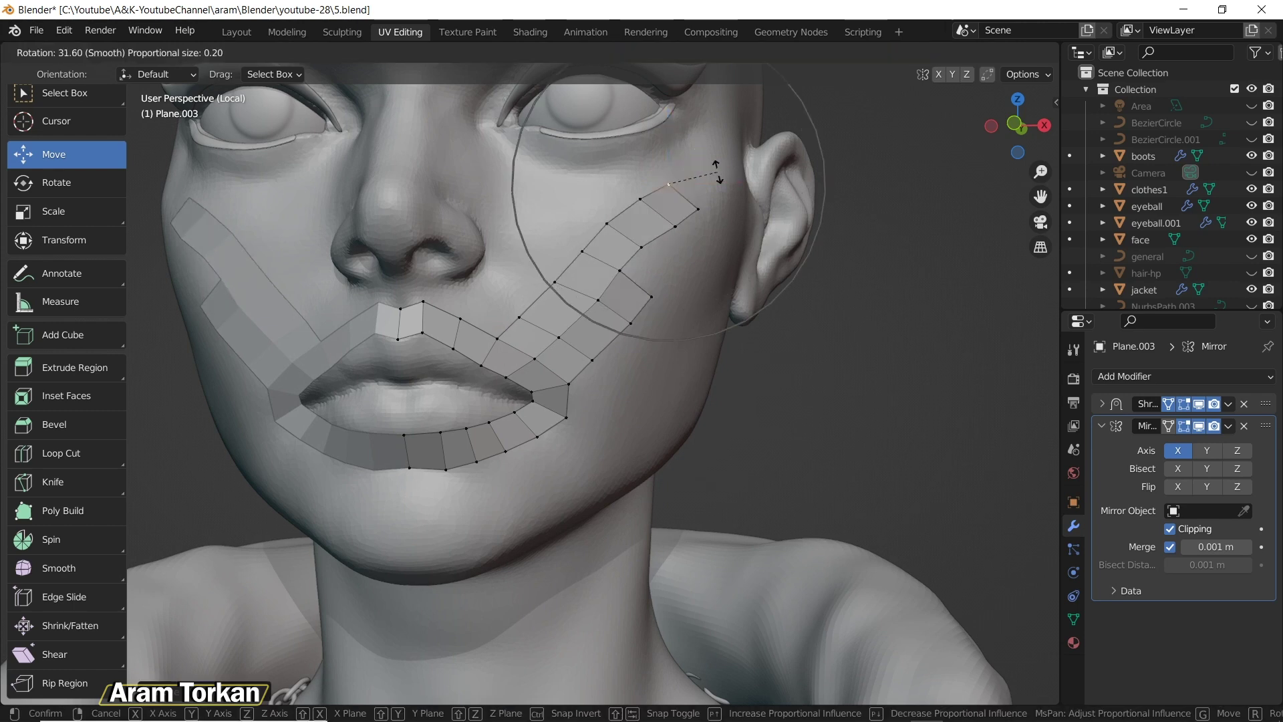
pyautogui.click(716, 155)
pyautogui.press('g')
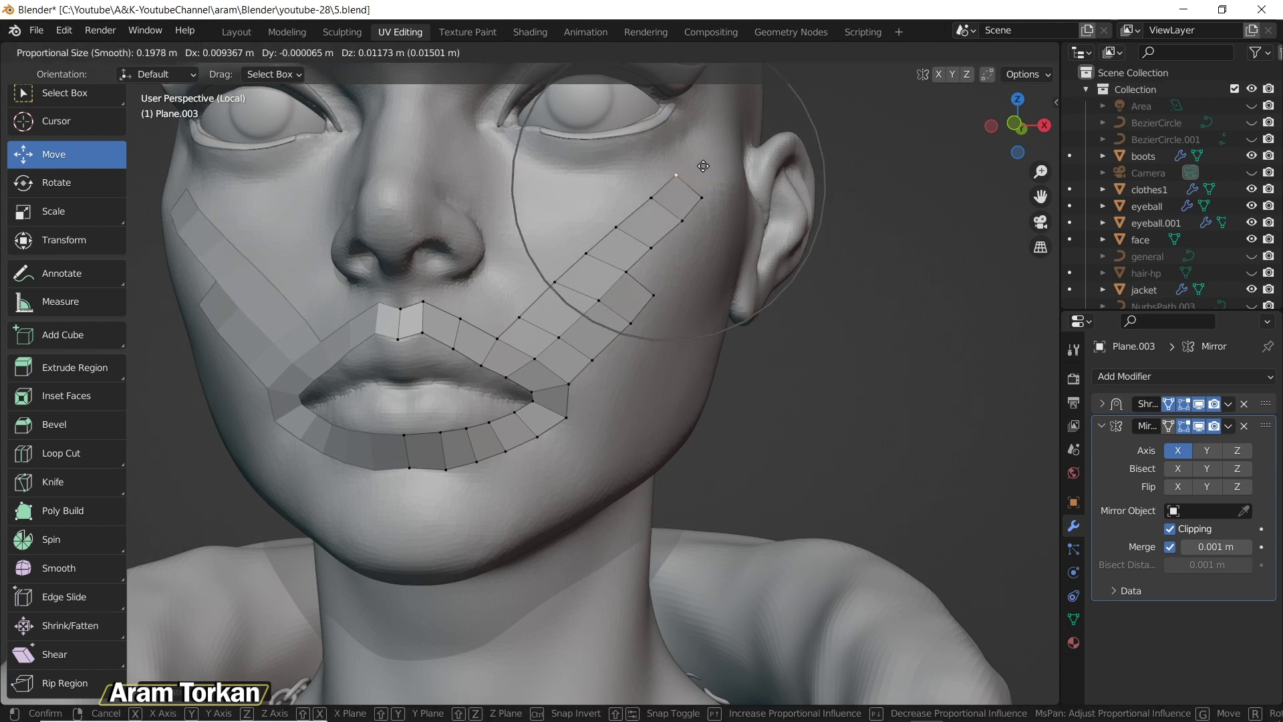
pyautogui.click(696, 156)
# - Reposition the mid-strip vertex with proportional editing, trying larger and smaller influence sizes and finishing at about 0.18 m
pyautogui.click(623, 272)
pyautogui.press('g')
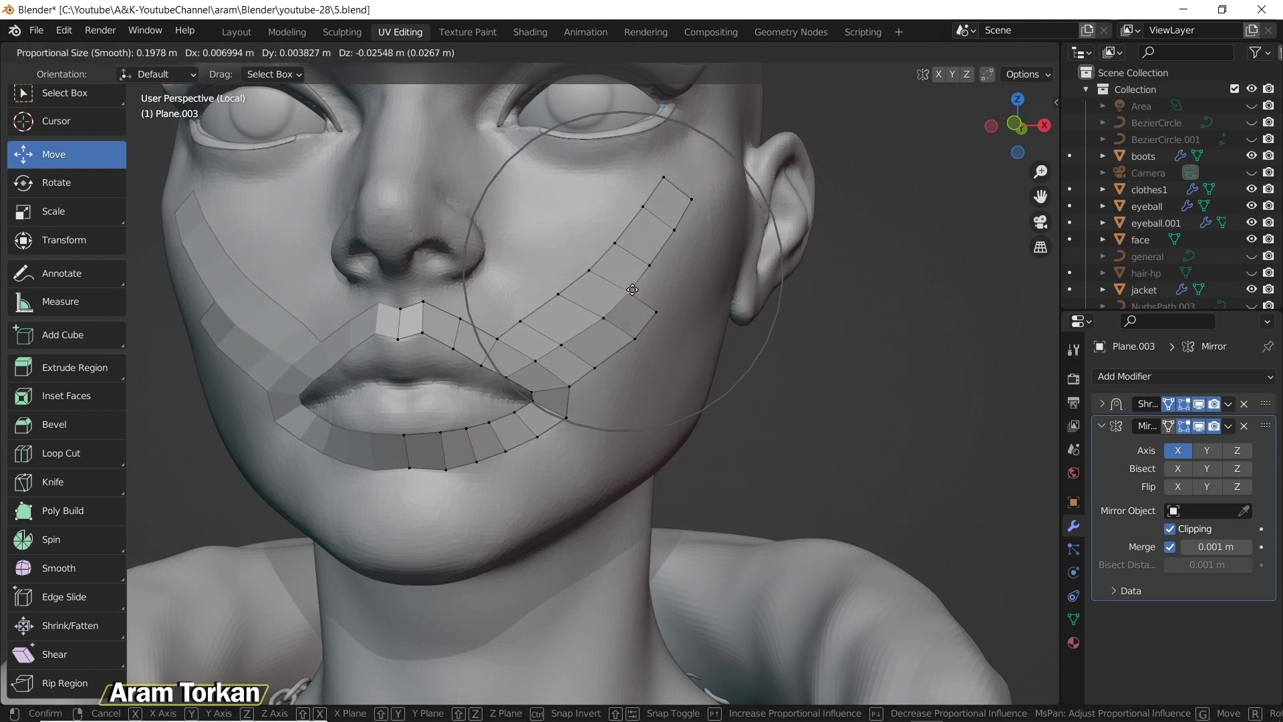
pyautogui.click(635, 288)
pyautogui.press('g')
pyautogui.scroll(-4, 618, 284)
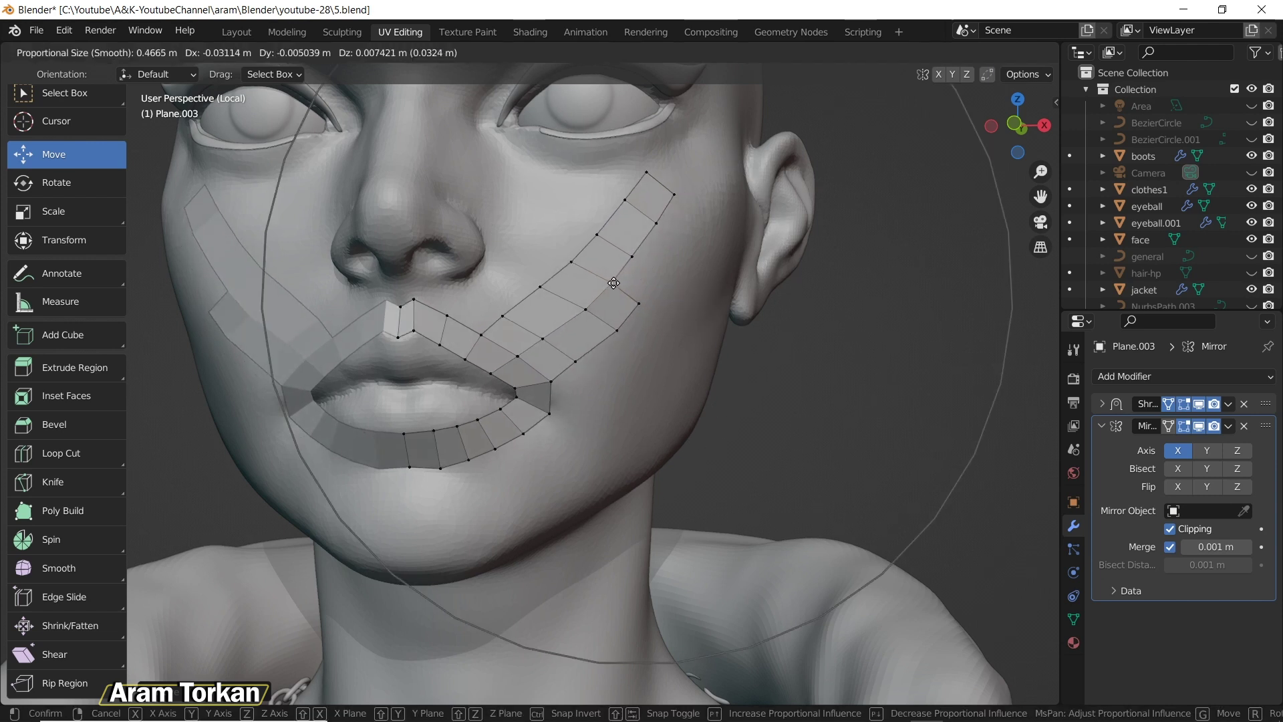
pyautogui.scroll(11, 616, 283)
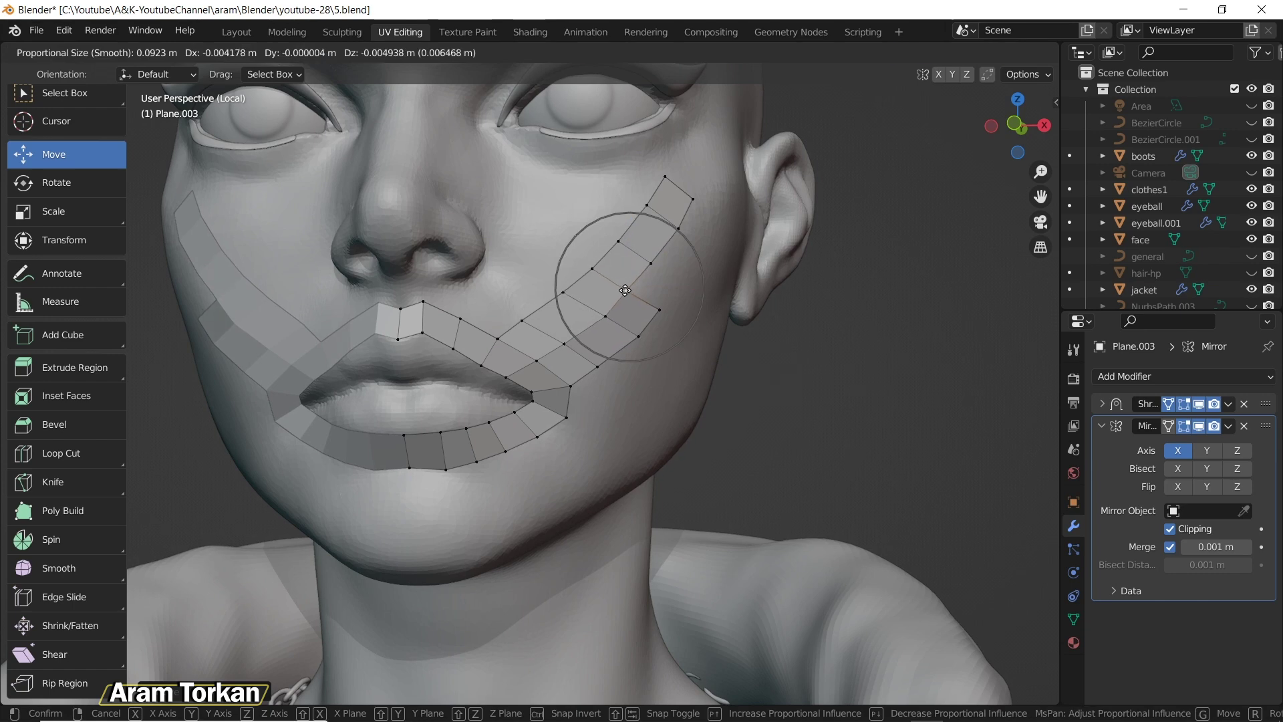
pyautogui.scroll(-7, 626, 286)
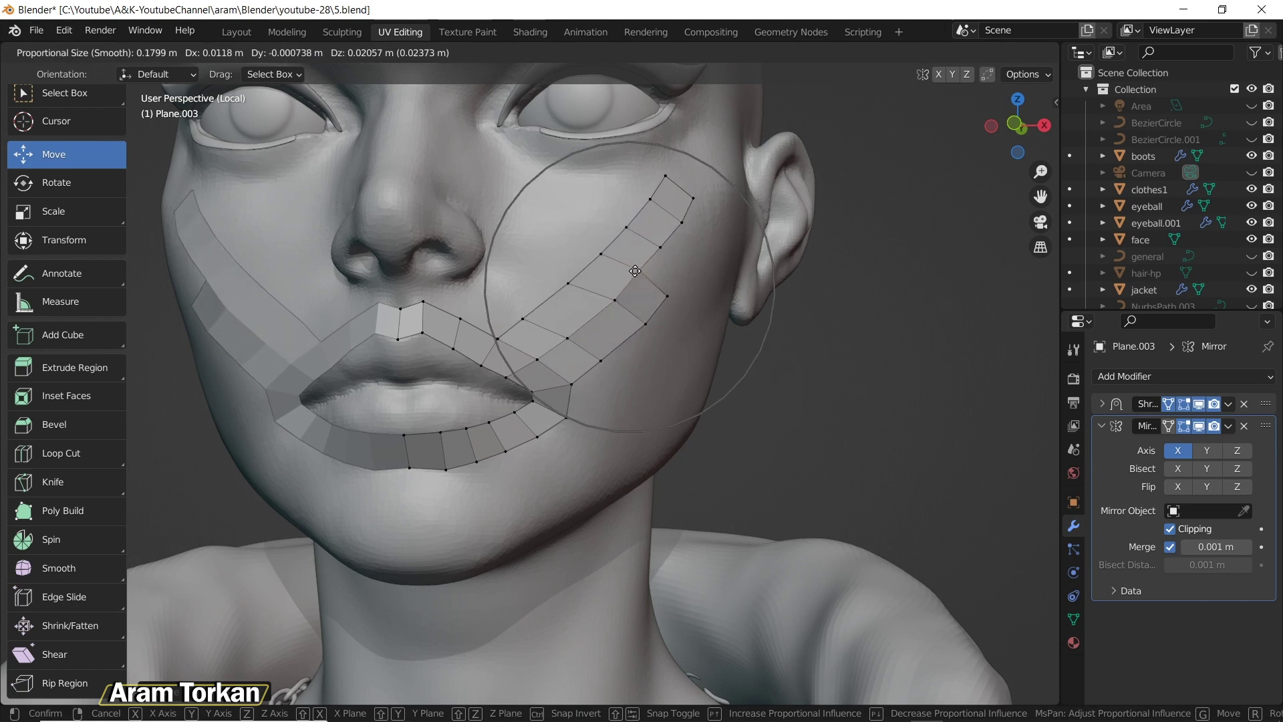
pyautogui.click(635, 271)
# - Select the nine faces of the cheek strip from its upper end down to the mouth loop and delete them
pyautogui.moveTo(635, 272); pyautogui.dragTo(633, 229, button='middle')
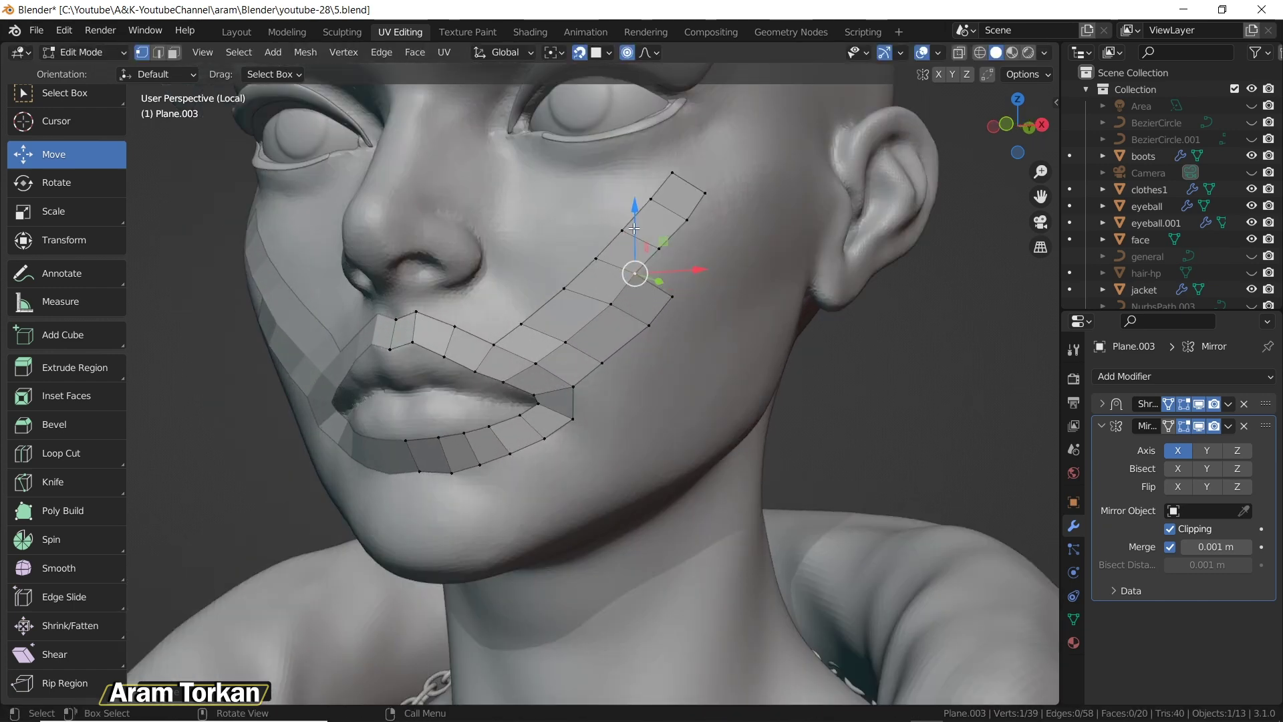
pyautogui.click(174, 52)
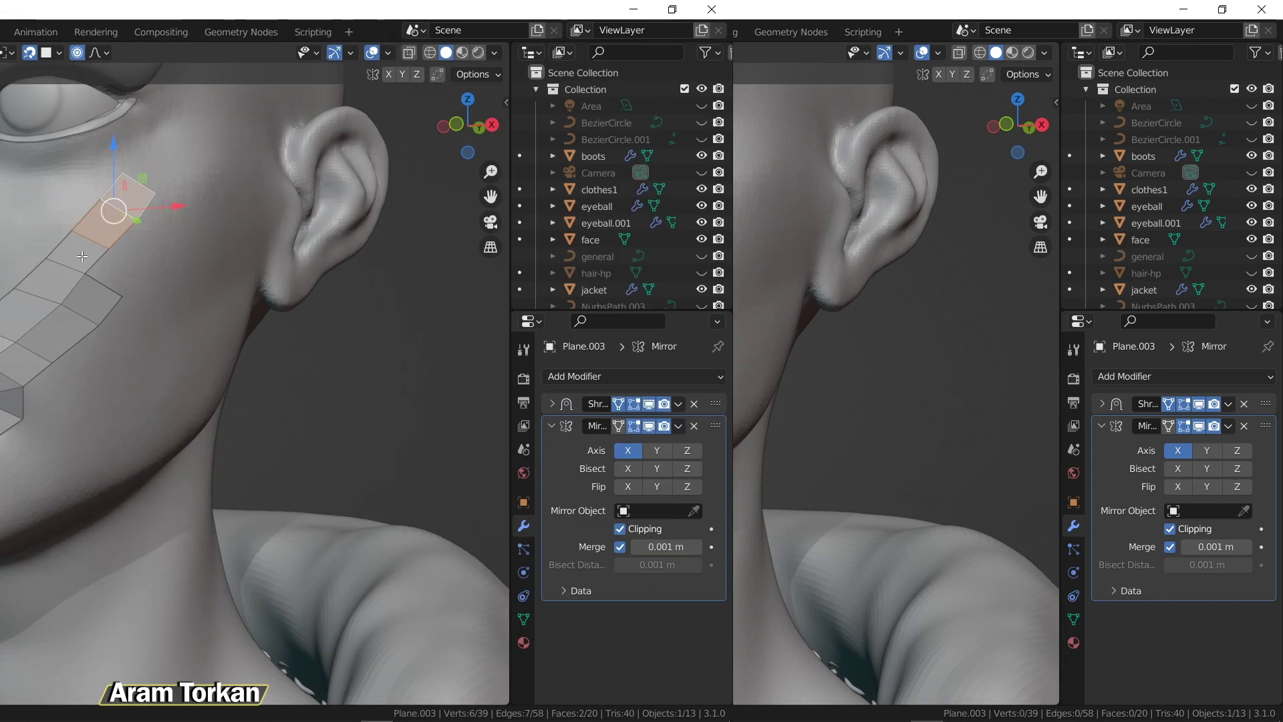
pyautogui.keyDown('shift'); pyautogui.click(628, 253); pyautogui.keyUp('shift')
pyautogui.keyDown('shift'); pyautogui.click(565, 315); pyautogui.keyUp('shift')
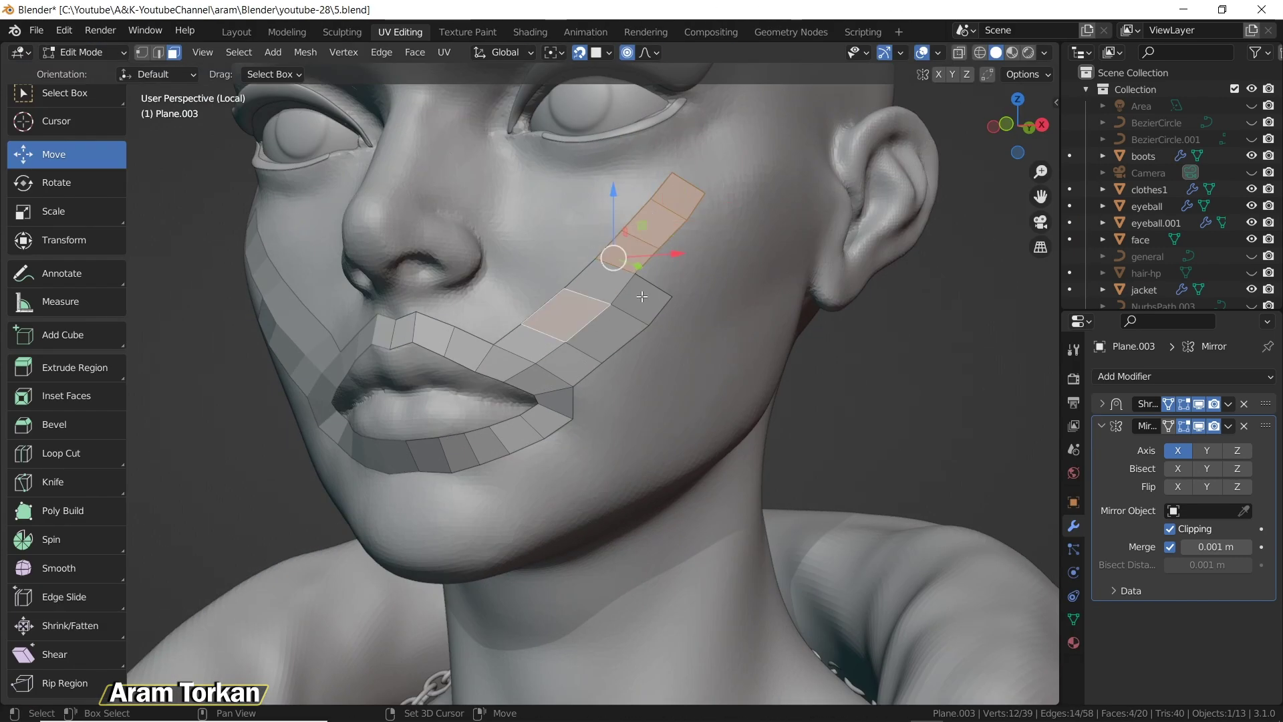
pyautogui.keyDown('shift'); pyautogui.click(642, 300); pyautogui.keyUp('shift')
pyautogui.keyDown('shift'); pyautogui.click(535, 341); pyautogui.keyUp('shift')
pyautogui.keyDown('shift'); pyautogui.click(605, 332); pyautogui.keyUp('shift')
pyautogui.keyDown('shift'); pyautogui.click(601, 304); pyautogui.keyUp('shift')
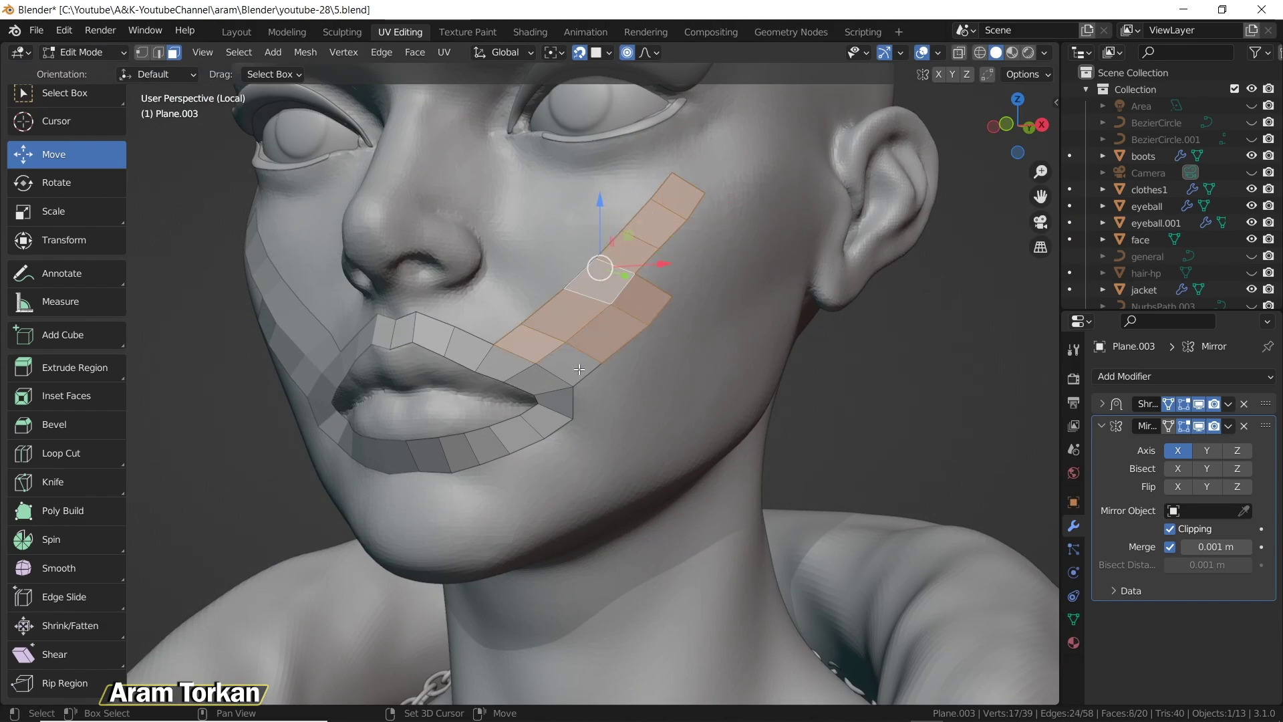
pyautogui.keyDown('shift'); pyautogui.click(579, 368); pyautogui.keyUp('shift')
pyautogui.moveTo(579, 369); pyautogui.dragTo(583, 337, button='middle')
pyautogui.press('x')
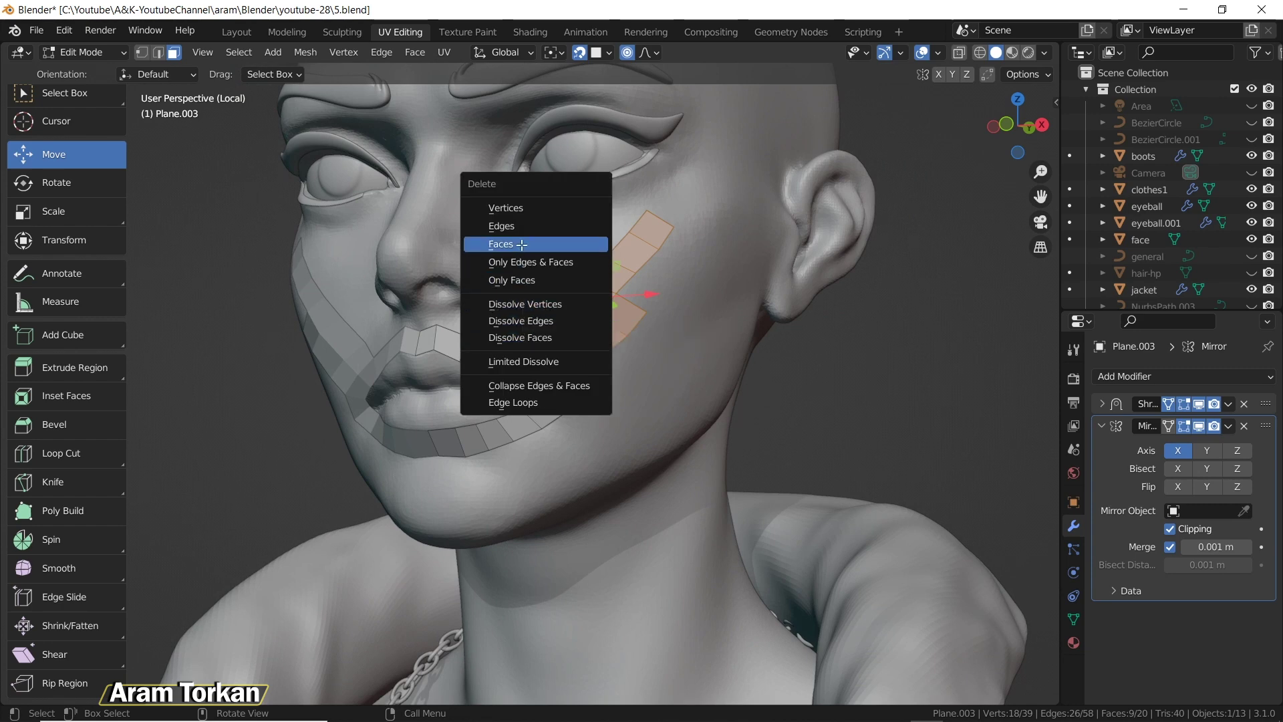
pyautogui.click(522, 245)
pyautogui.moveTo(591, 354); pyautogui.dragTo(583, 368, button='middle')
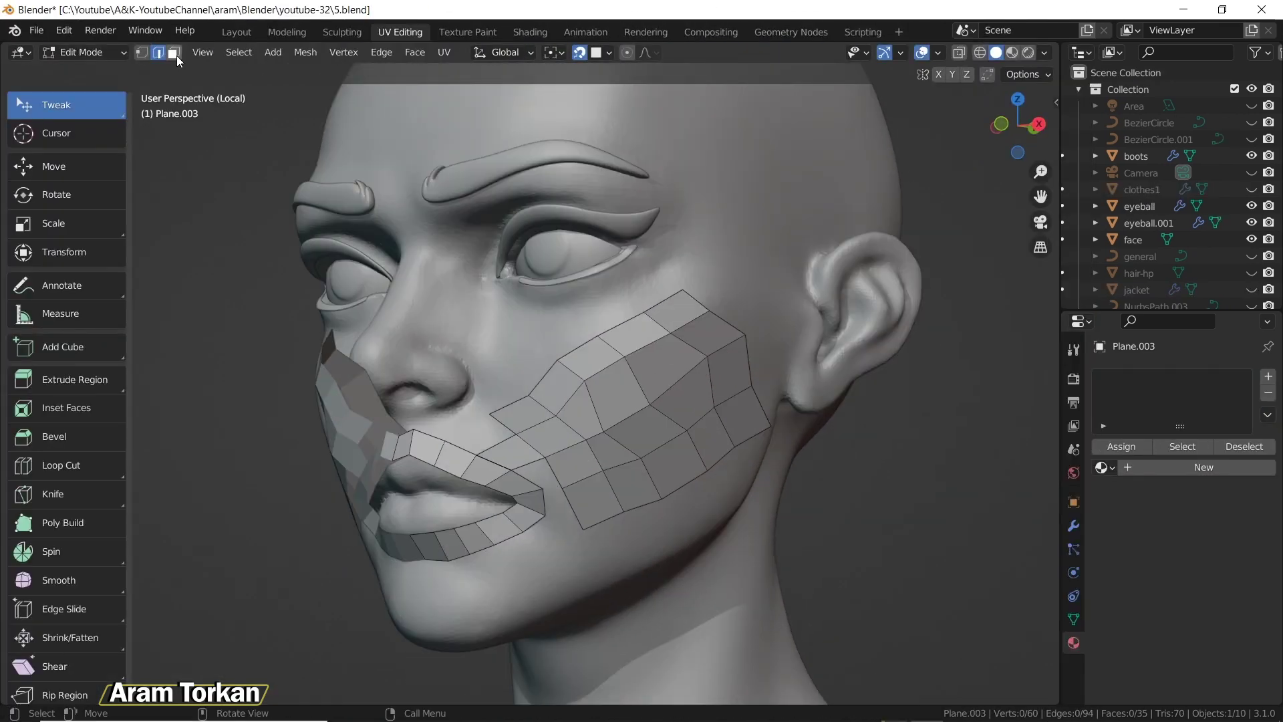
# - Circle-select all the cheek patch faces, apply Smooth Vertices to them, and repeat the smoothing
pyautogui.click(175, 54)
pyautogui.click(83, 101)
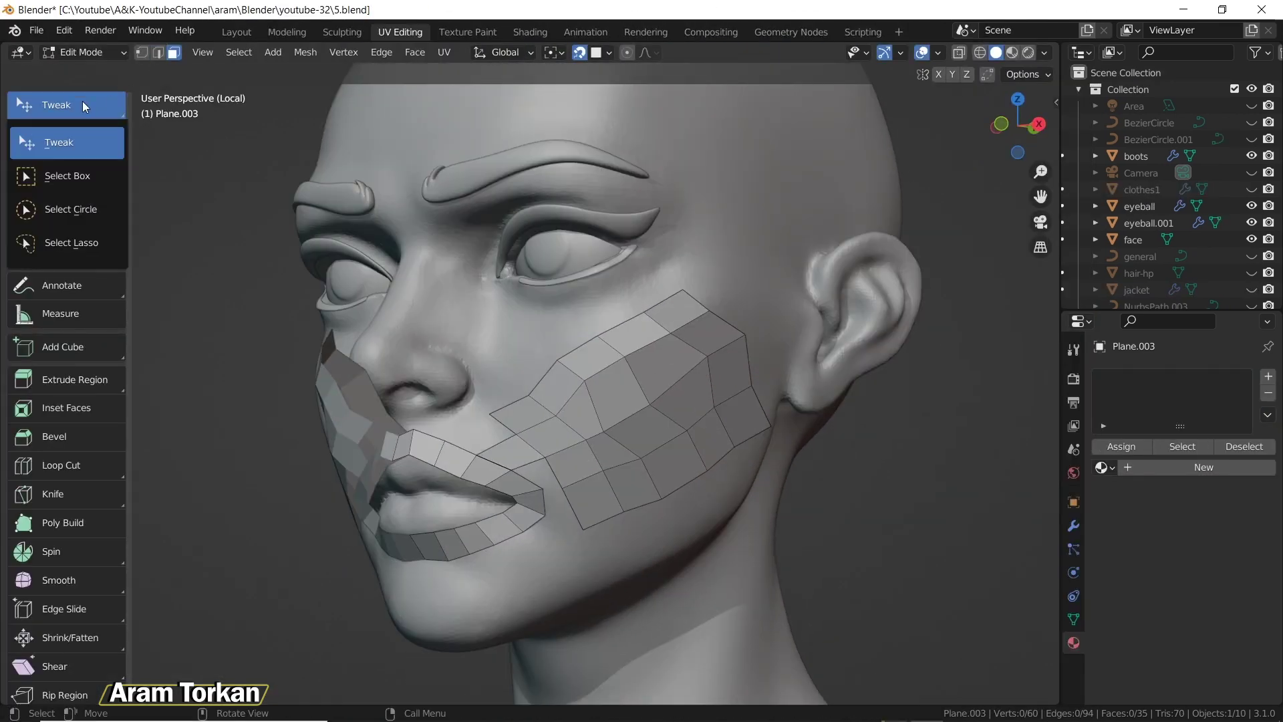
pyautogui.click(82, 212)
pyautogui.moveTo(678, 409)
pyautogui.mouseDown()
pyautogui.moveTo(712, 415)
pyautogui.moveTo(677, 357)
pyautogui.moveTo(594, 460)
pyautogui.mouseUp()
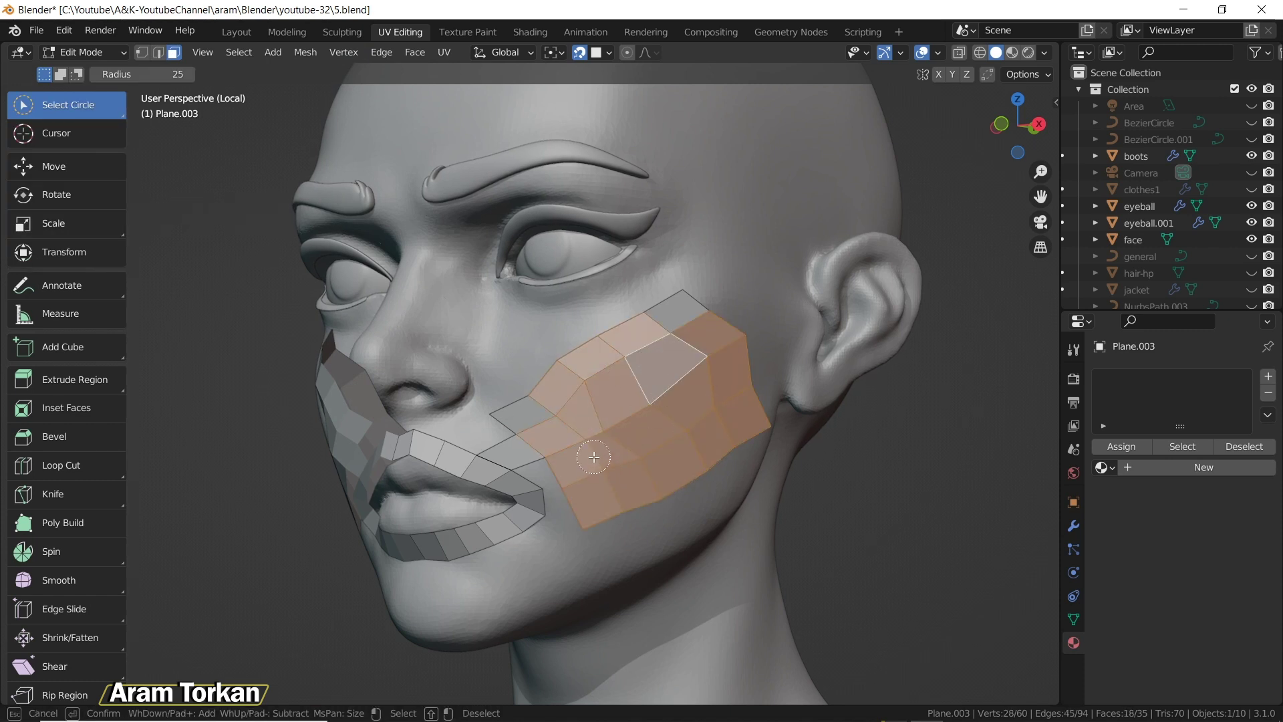
pyautogui.rightClick(546, 406)
pyautogui.click(344, 52)
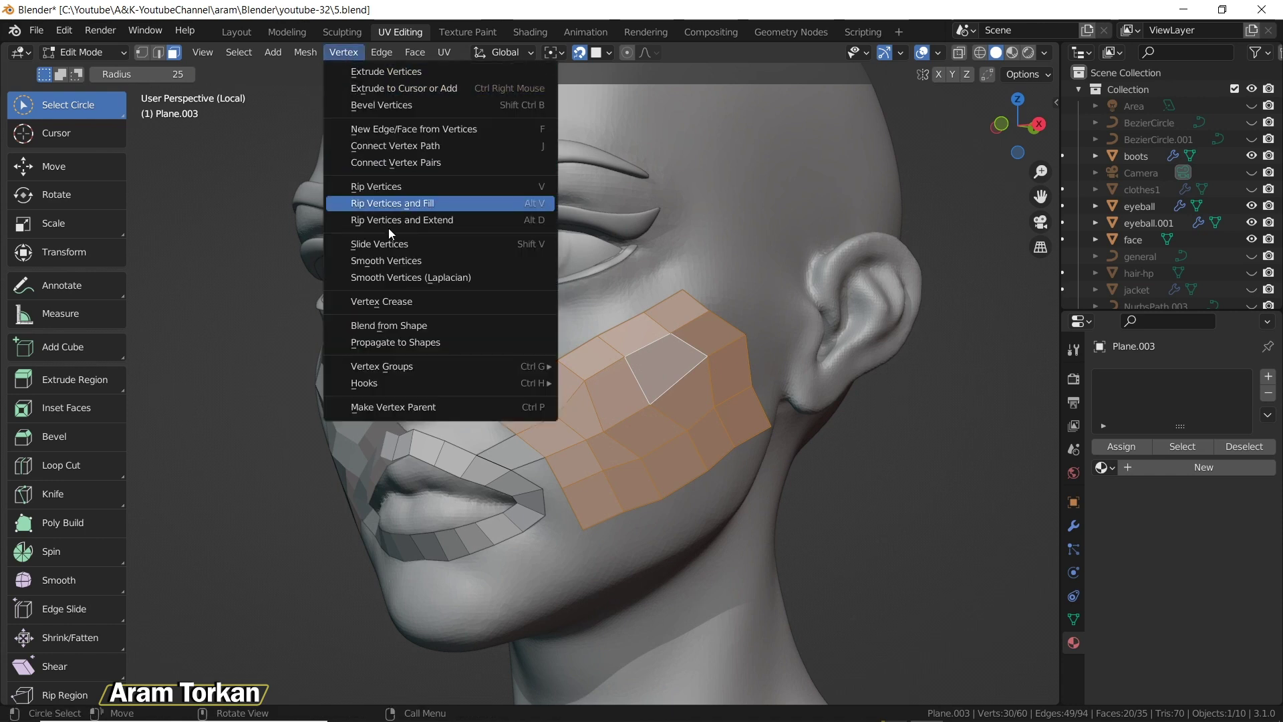
pyautogui.click(394, 260)
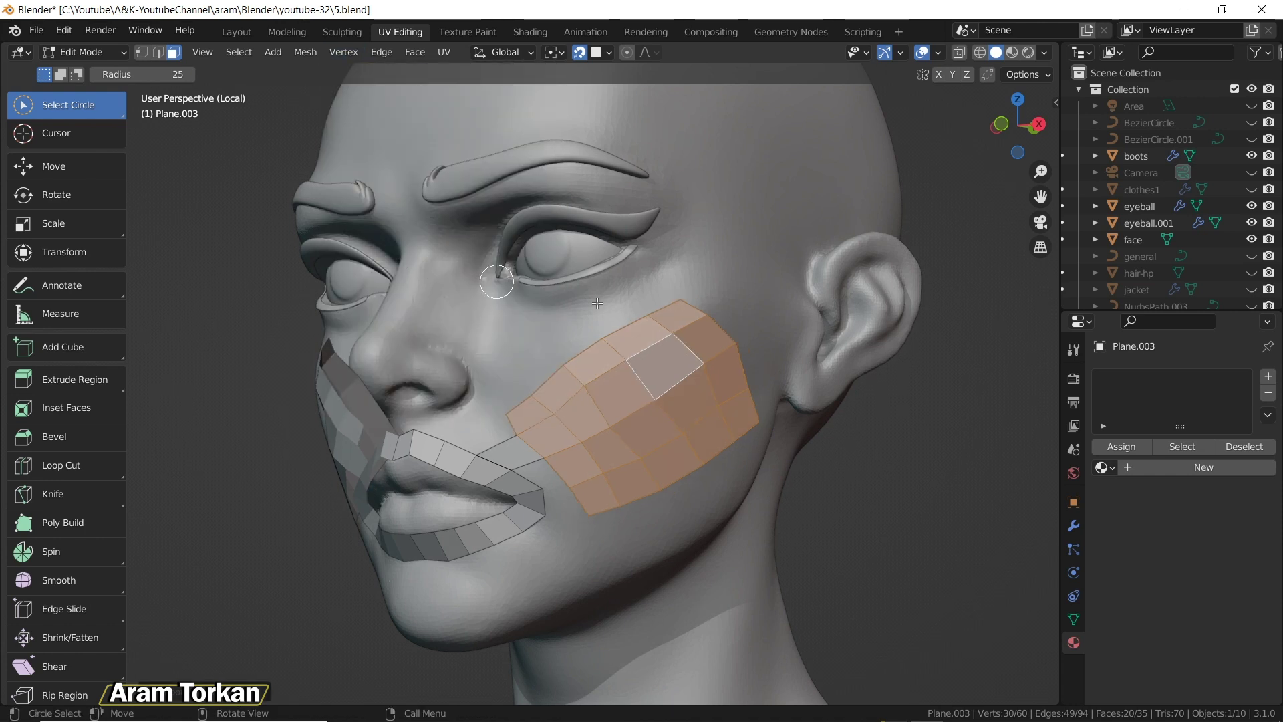
pyautogui.hotkey('shift', 'r')
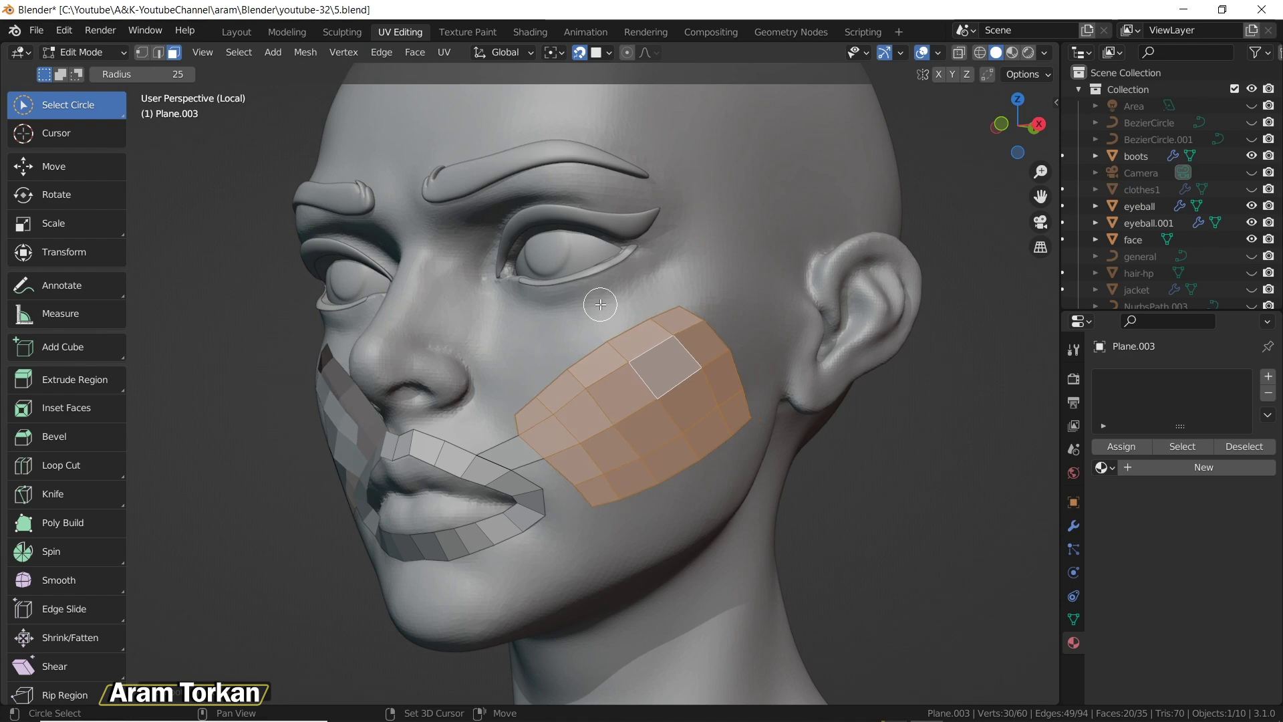
# - Circle-select only the interior vertices of the cheek patch and apply Smooth Vertices to them
pyautogui.moveTo(693, 419); pyautogui.dragTo(655, 423, button='middle')
pyautogui.press('1')
pyautogui.moveTo(690, 420)
pyautogui.mouseDown()
pyautogui.moveTo(723, 403)
pyautogui.moveTo(596, 412)
pyautogui.mouseUp()
pyautogui.click(339, 54)
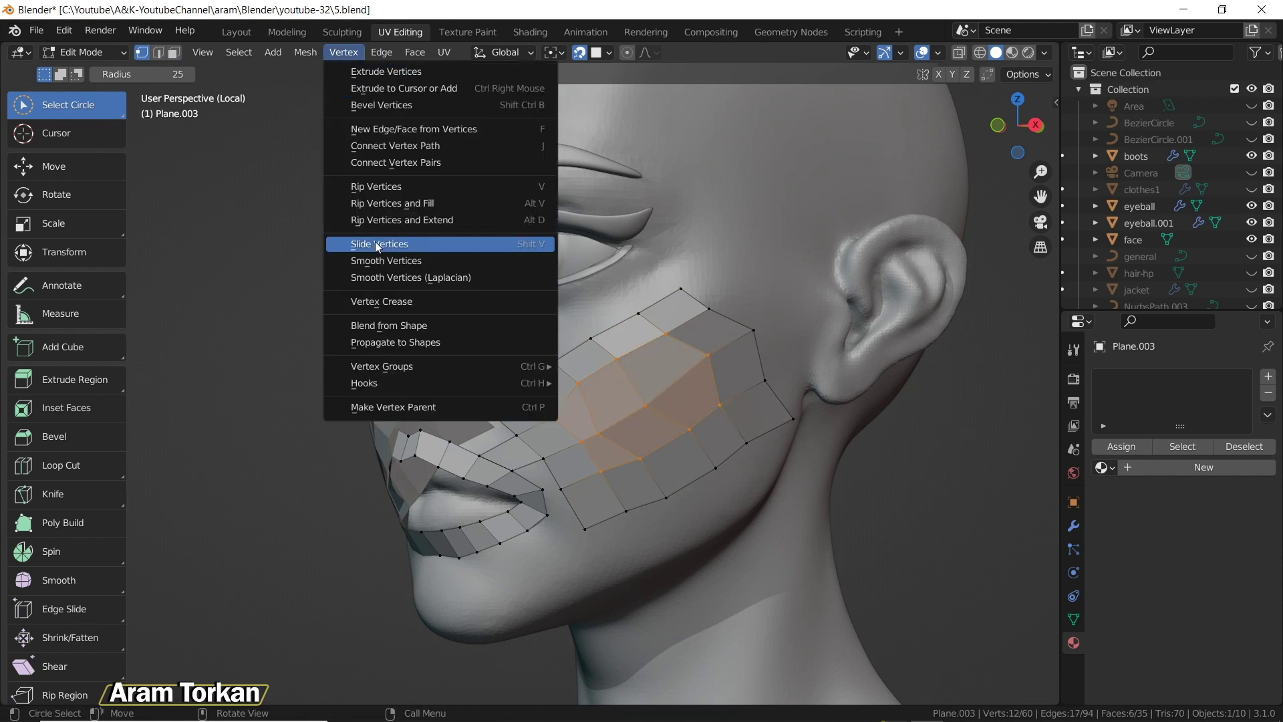
pyautogui.click(377, 260)
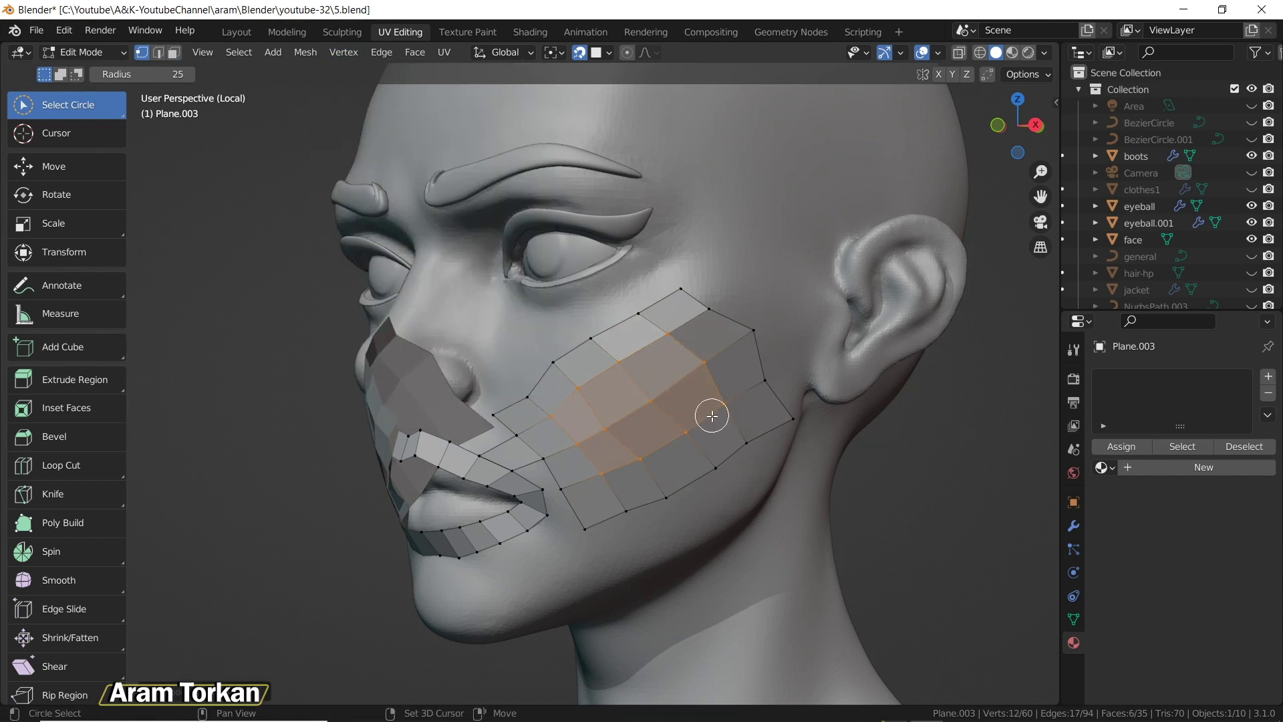
# - Select the vertices on the cheek patch's border facing the ear, repeat the smoothing three times, and undo the last pass
pyautogui.moveTo(693, 294); pyautogui.dragTo(781, 415)
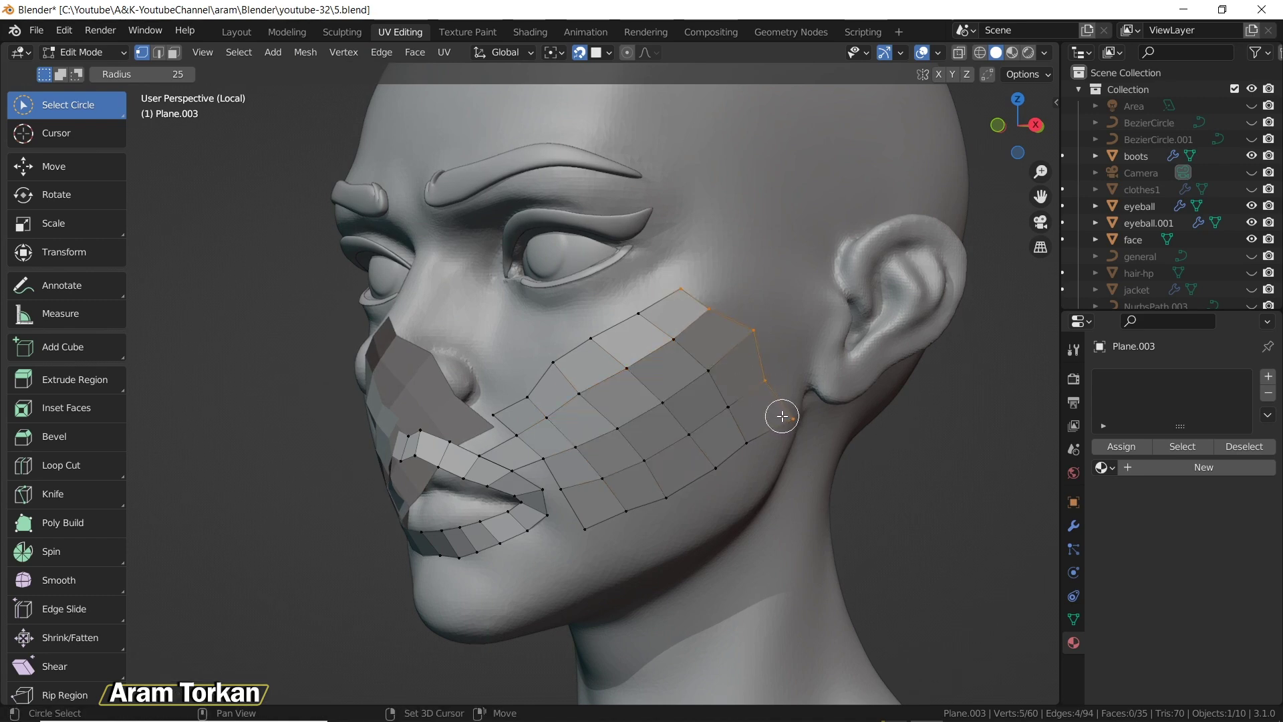
pyautogui.hotkey('shift', 'r')
pyautogui.hotkey('shift', 'r')
pyautogui.hotkey('shift', 'r')
pyautogui.hotkey('ctrl', 'z')
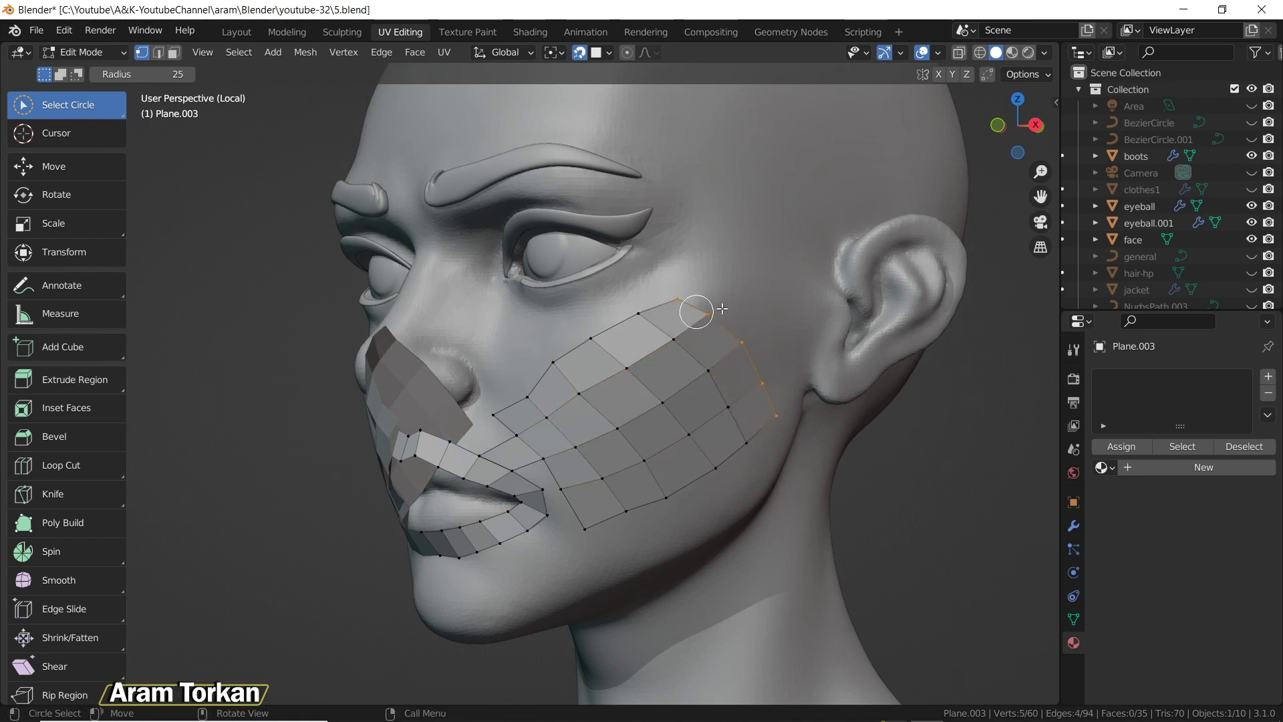
pyautogui.moveTo(702, 309); pyautogui.dragTo(733, 409, button='middle')
# - Search the add-ons in Preferences for "loop", check whether LoopTools is enabled, and close Preferences
pyautogui.click(64, 32)
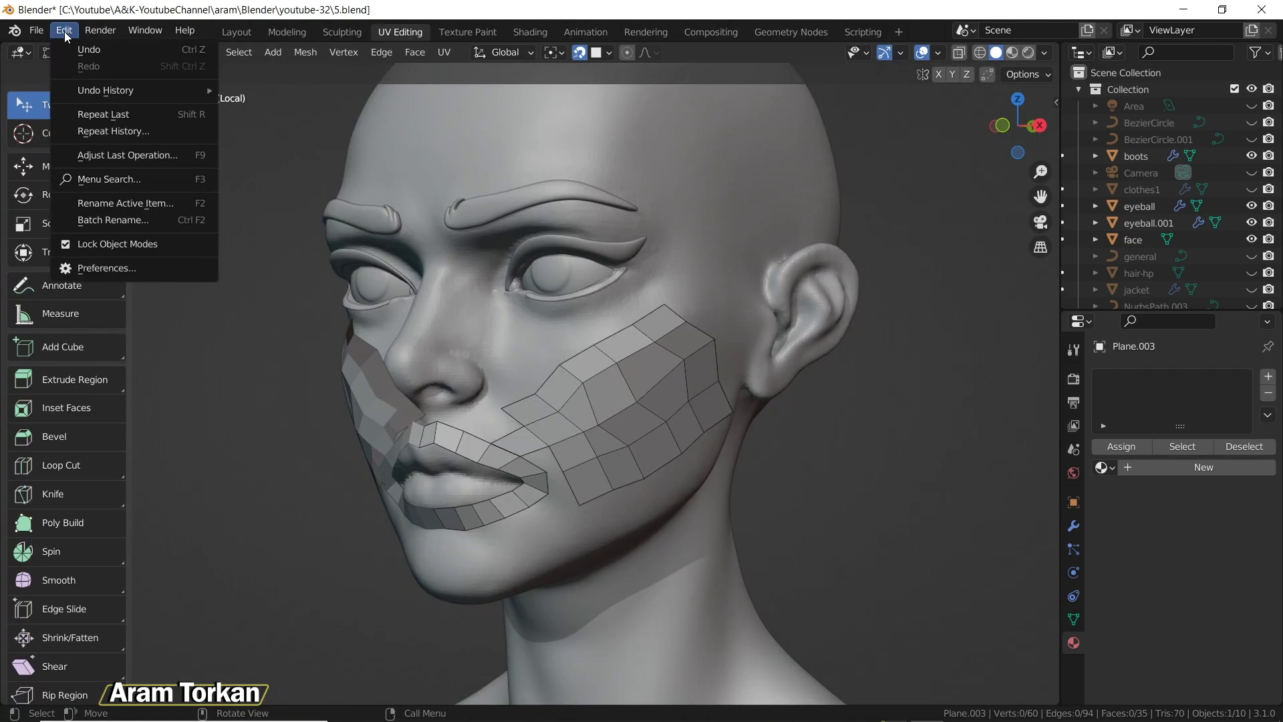
pyautogui.click(93, 267)
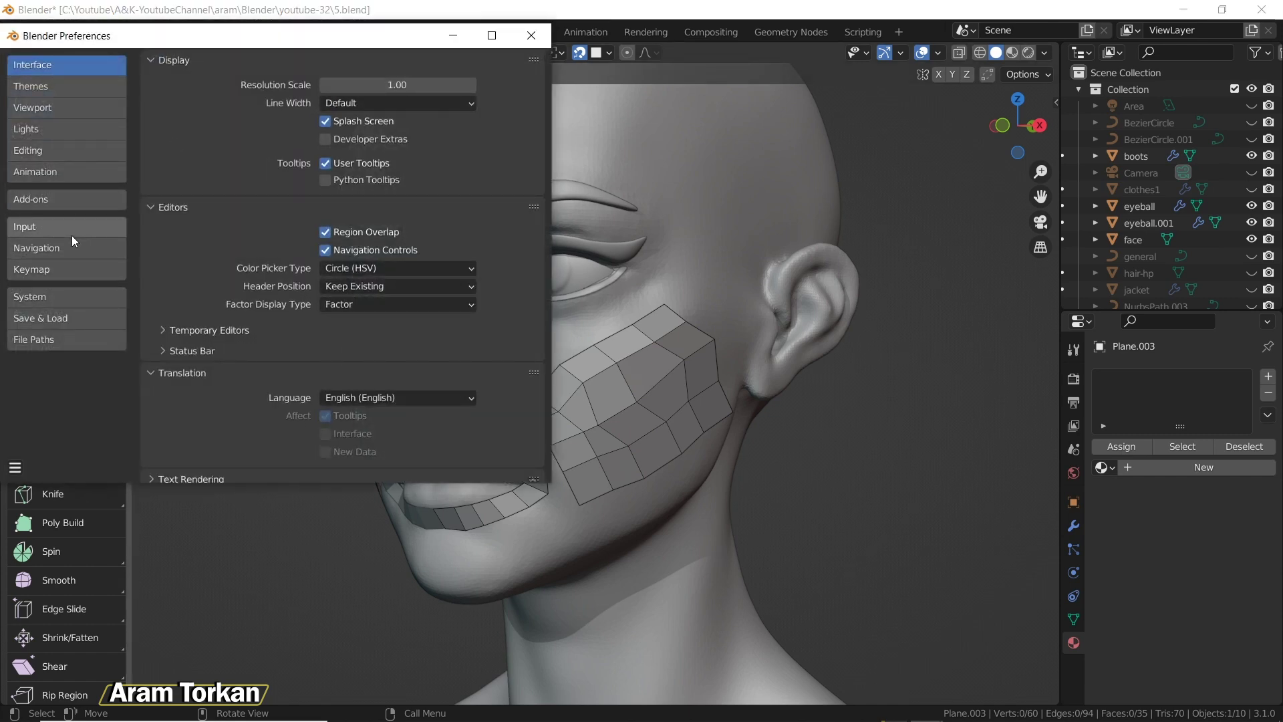
pyautogui.click(67, 199)
pyautogui.click(448, 84)
pyautogui.write('loop')
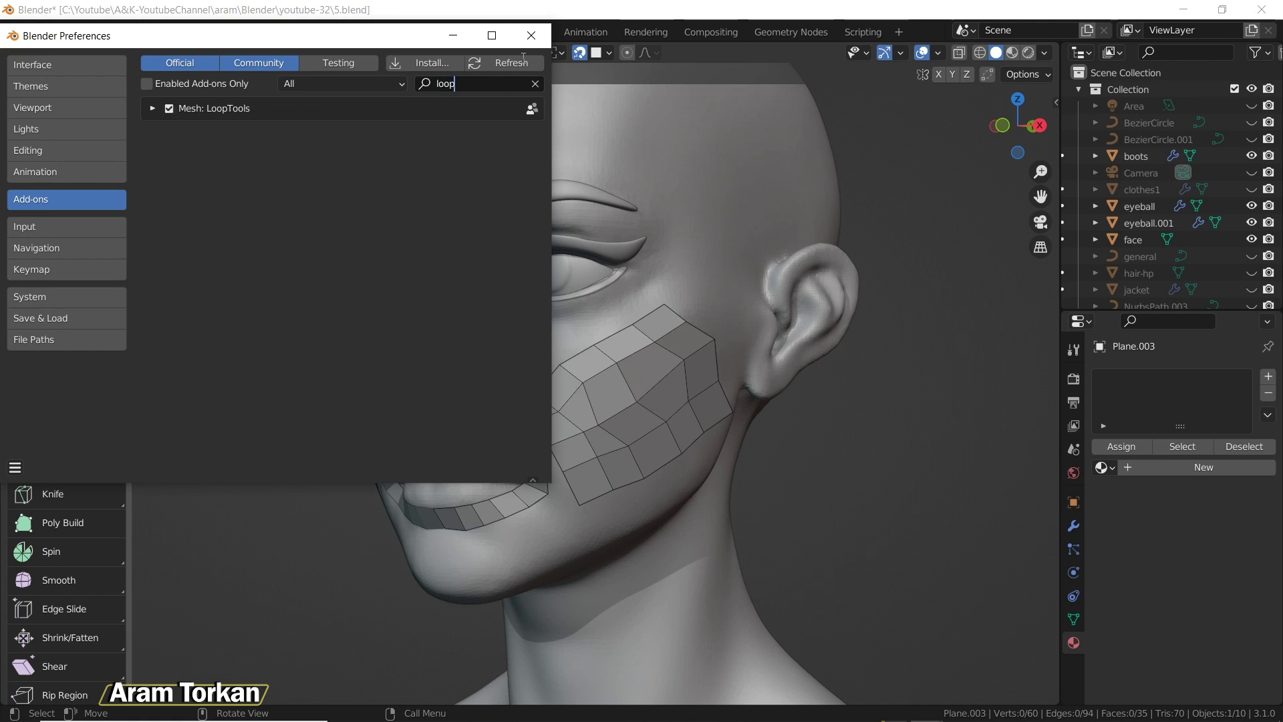
pyautogui.click(532, 36)
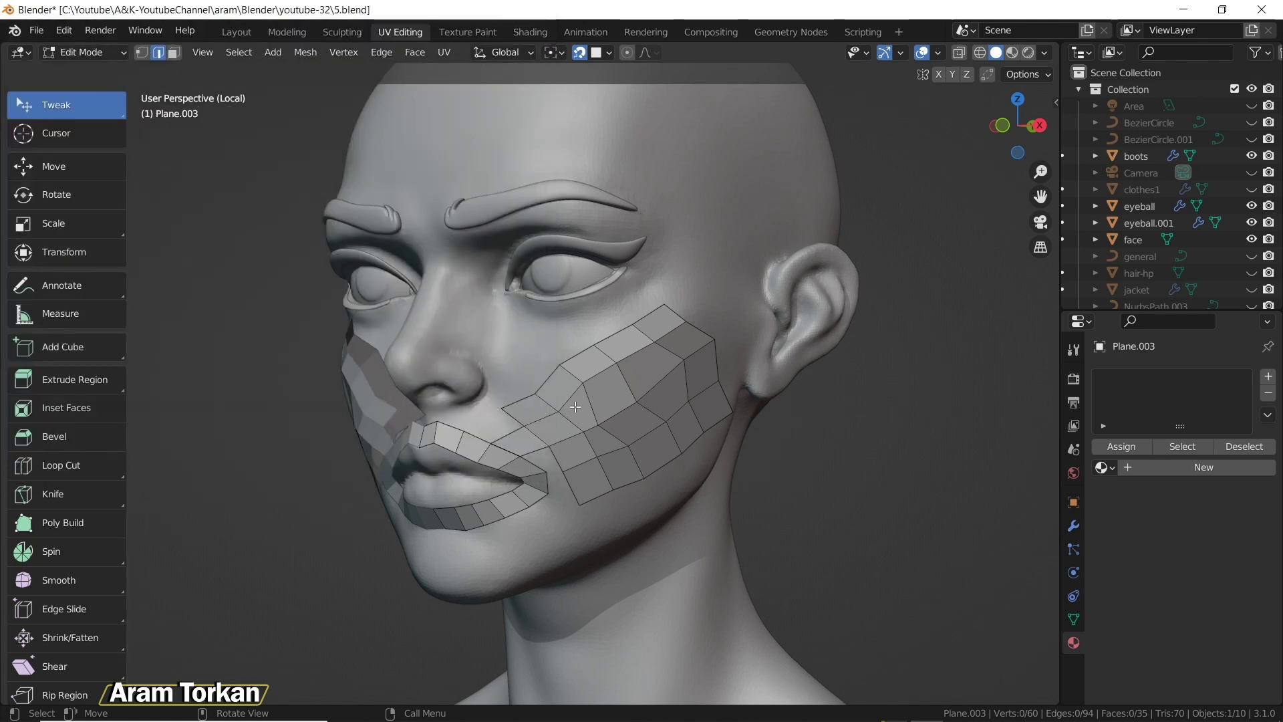
# - Distort the cheek patch by moving its upper corner vertex toward the ear, one interior vertex down and a mouth-side vertex toward the nose
pyautogui.click(634, 365)
pyautogui.moveTo(687, 319); pyautogui.dragTo(716, 294)
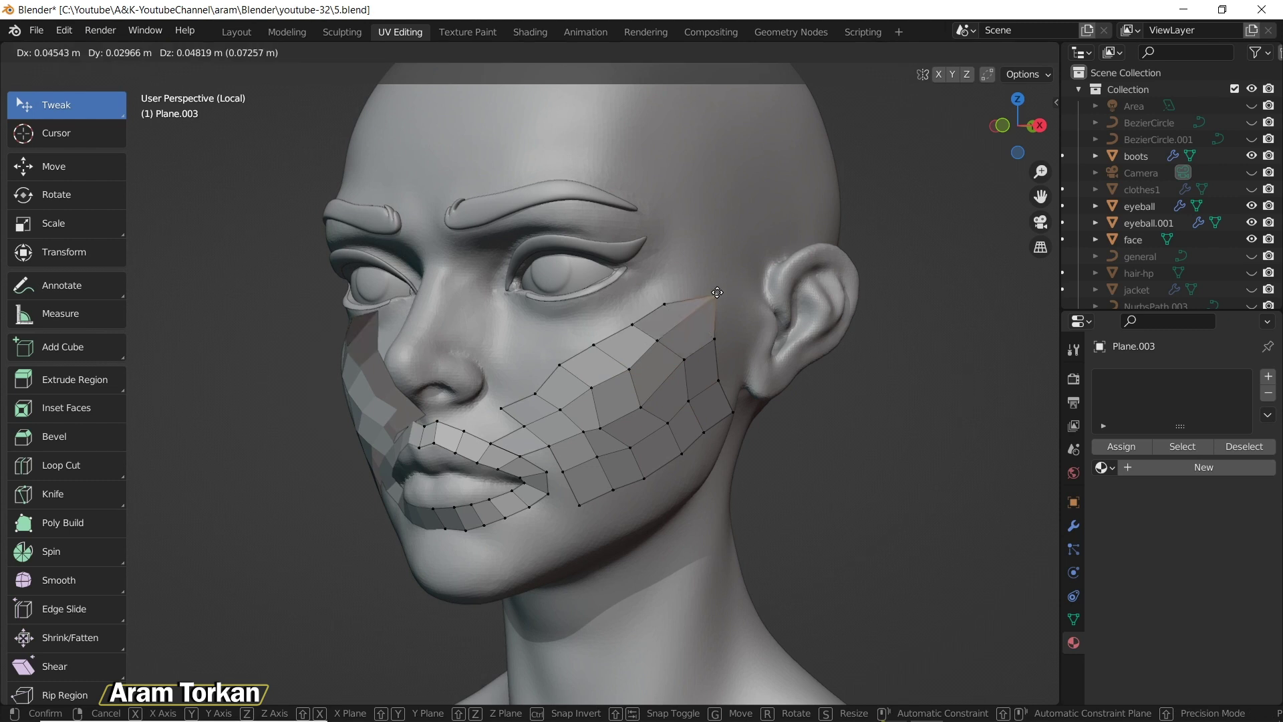
pyautogui.moveTo(655, 342); pyautogui.dragTo(614, 385)
pyautogui.moveTo(524, 426); pyautogui.dragTo(493, 428)
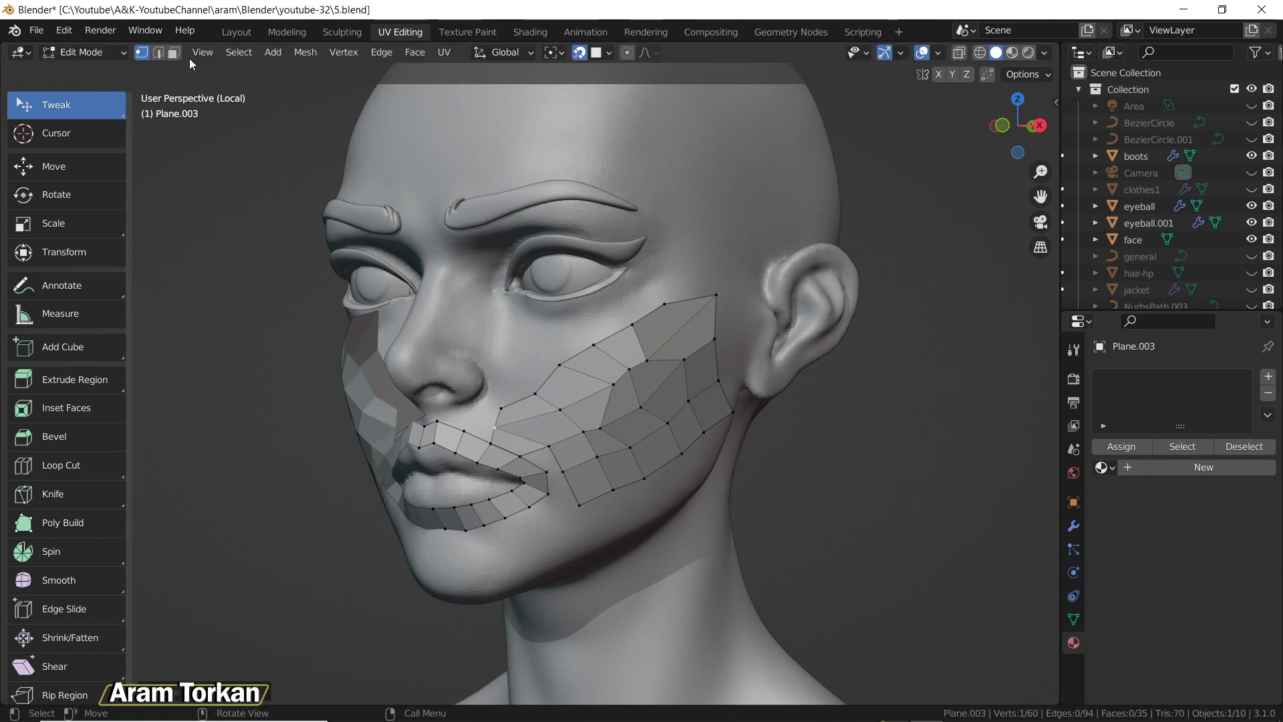
# - Select the edge row running from the patch's upper ear-side corner to the mouth and space its vertices evenly with LoopTools Space
pyautogui.click(641, 368)
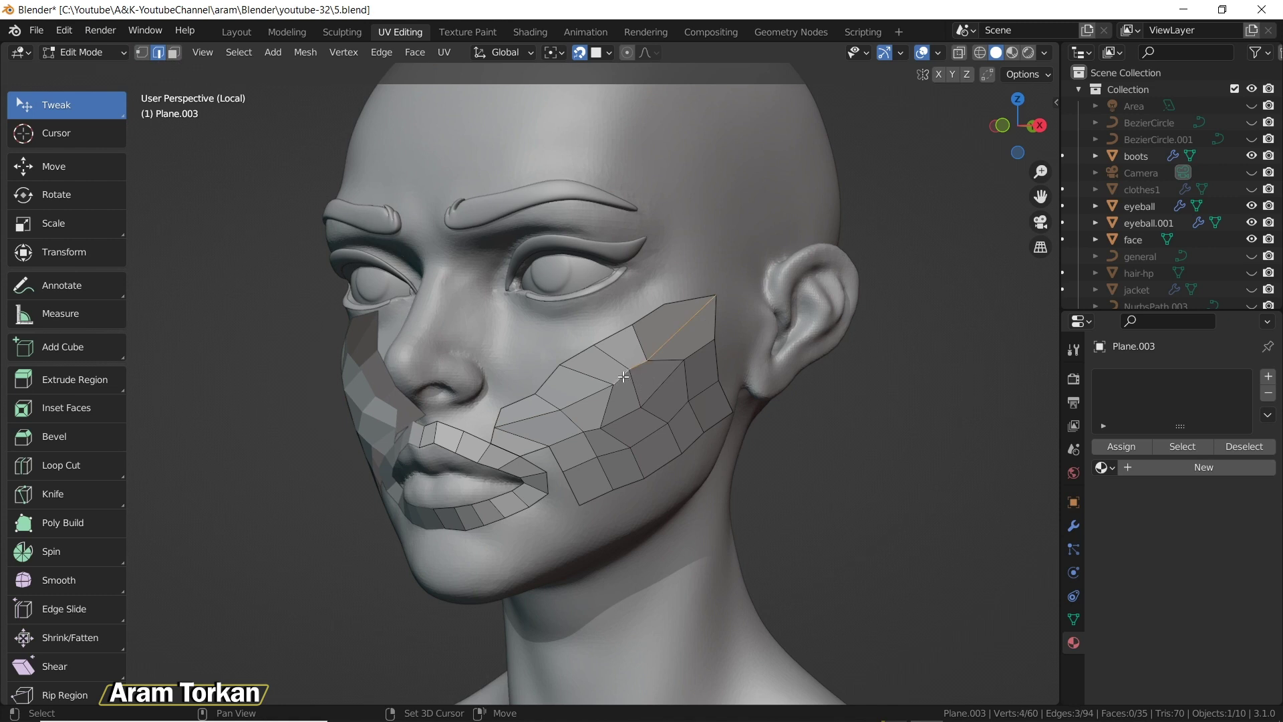
pyautogui.hotkey('ctrl', 'z')
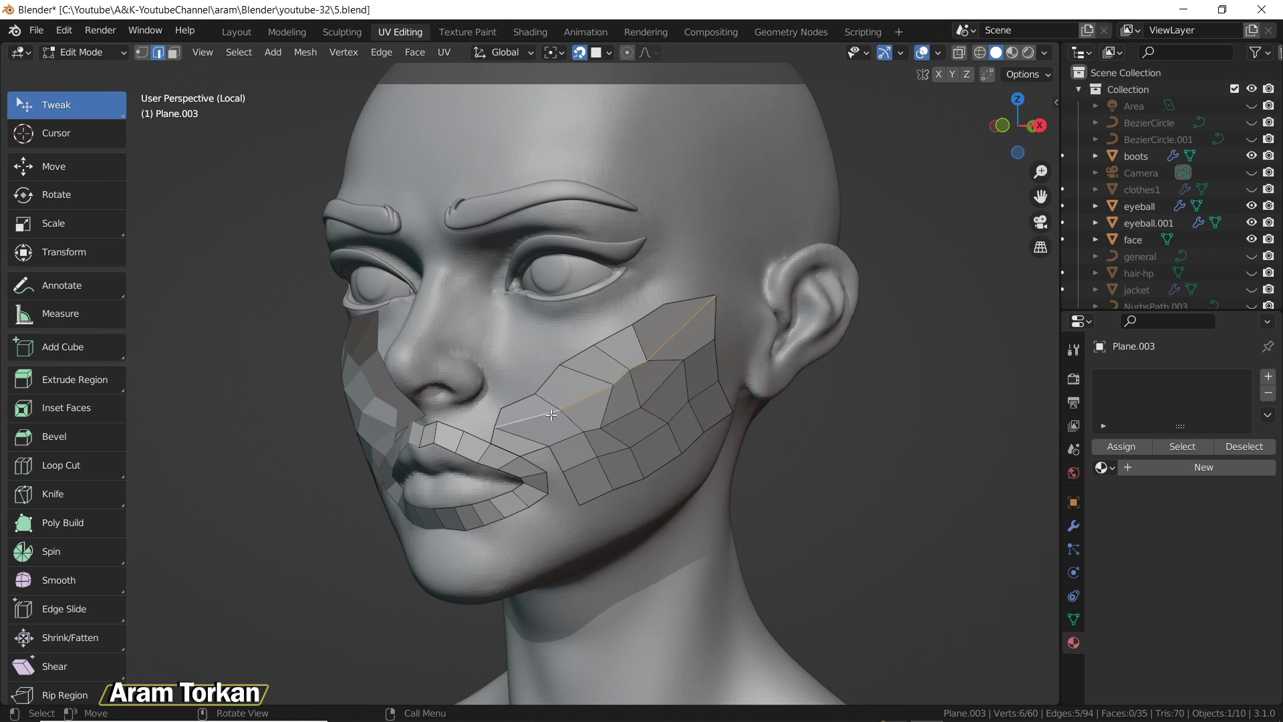
pyautogui.rightClick(674, 336)
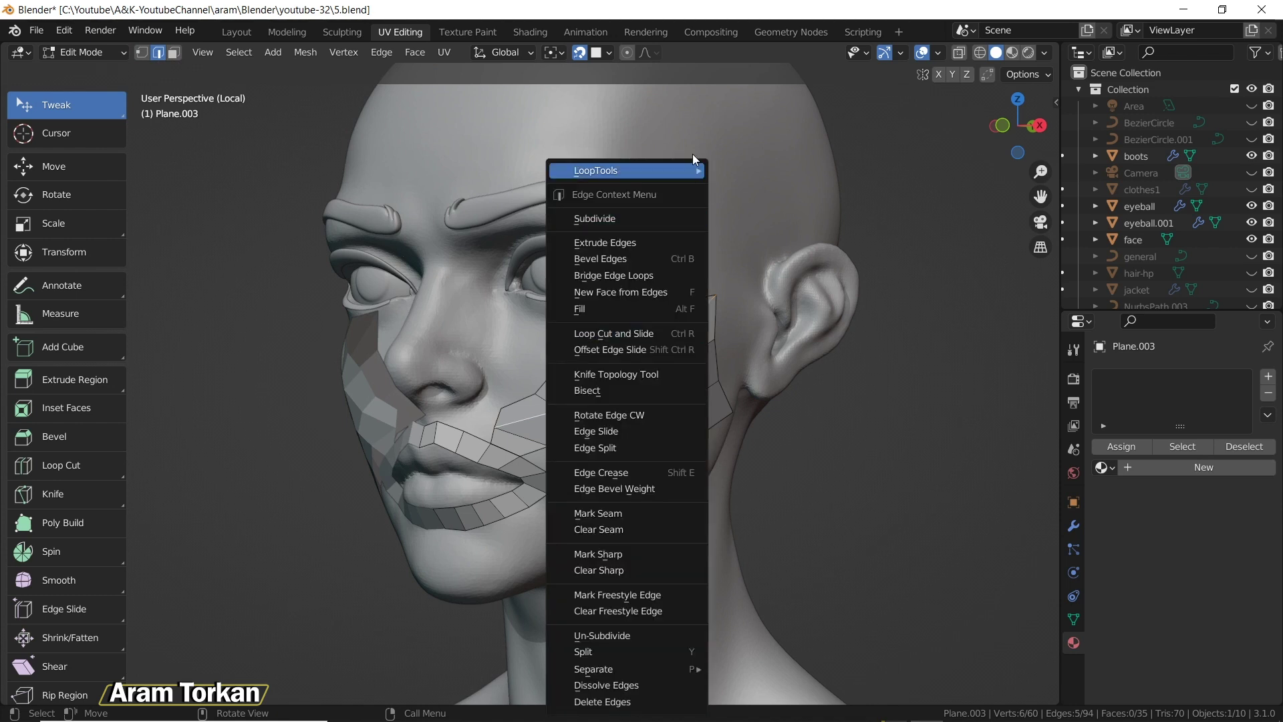
pyautogui.moveTo(691, 163)
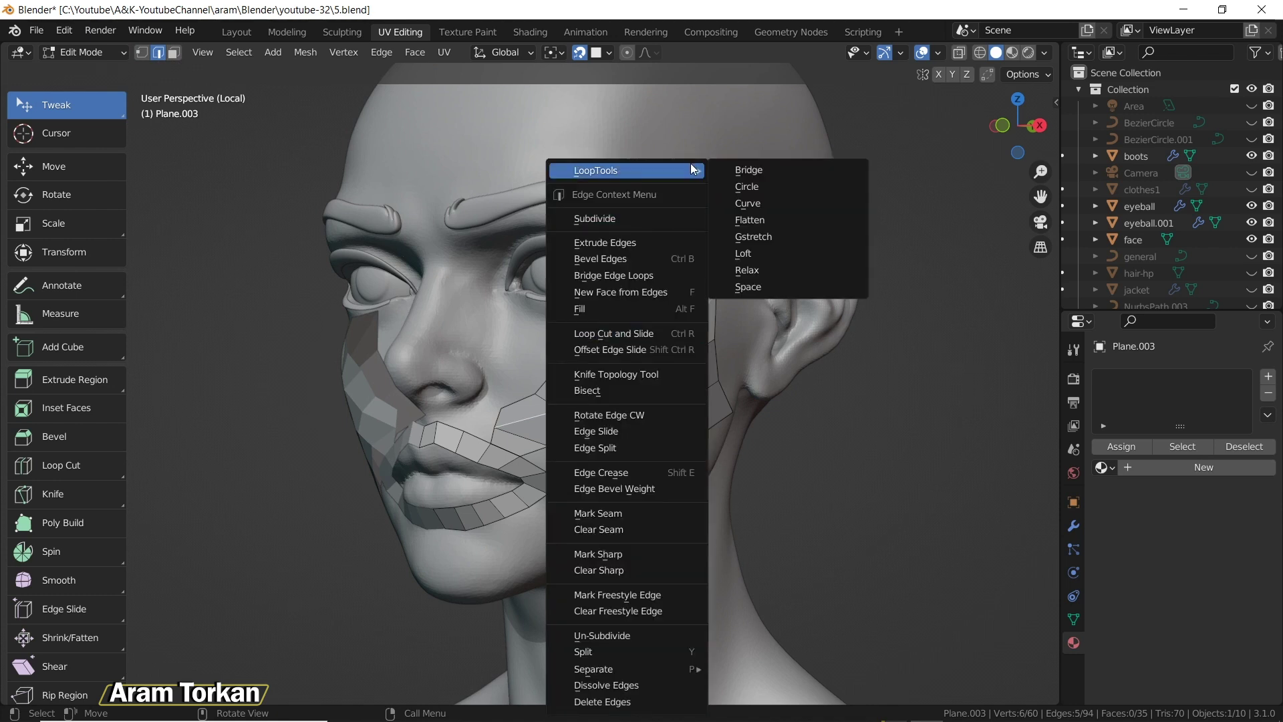
pyautogui.click(742, 287)
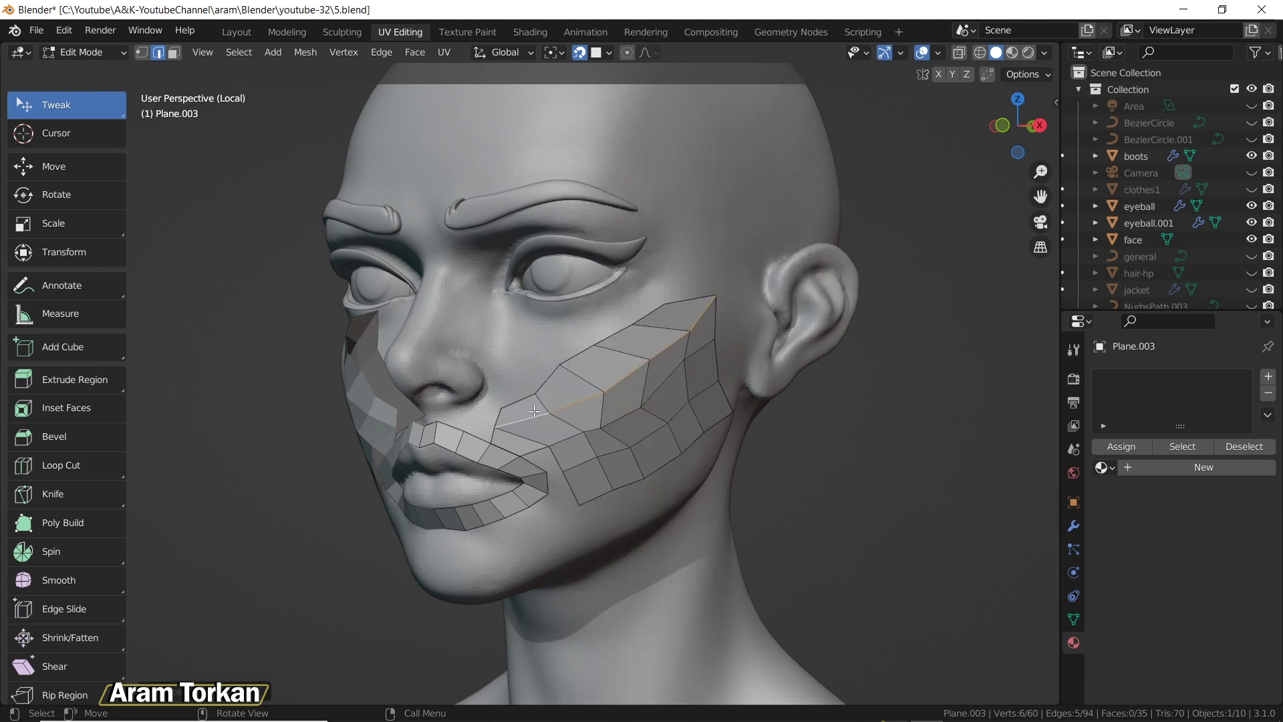
# - Displace several cheek patch vertices, select the edge loop crossing the patch from upper to lower border, and apply LoopTools Space
pyautogui.press('1')
pyautogui.moveTo(679, 423); pyautogui.dragTo(645, 422)
pyautogui.moveTo(654, 358); pyautogui.dragTo(592, 313)
pyautogui.press('2')
pyautogui.keyDown('alt'); pyautogui.click(612, 352); pyautogui.keyUp('alt')
pyautogui.rightClick(965, 302)
pyautogui.moveTo(965, 172)
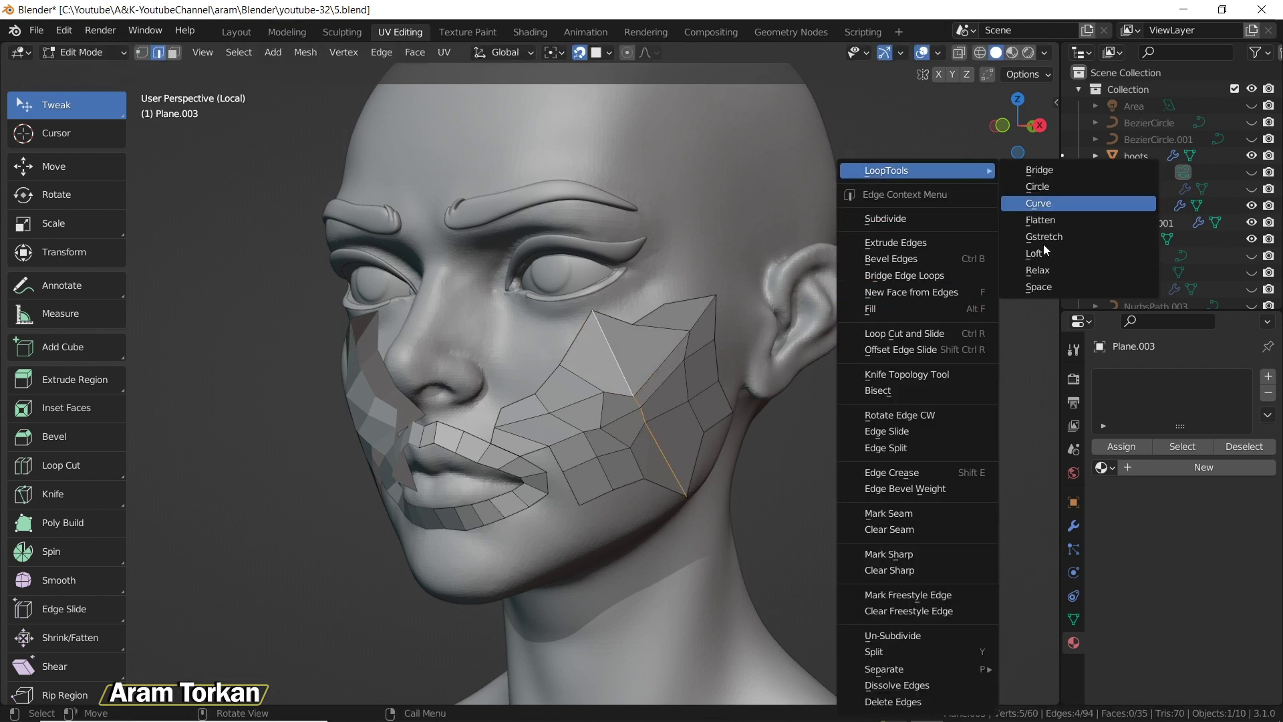
pyautogui.click(1053, 285)
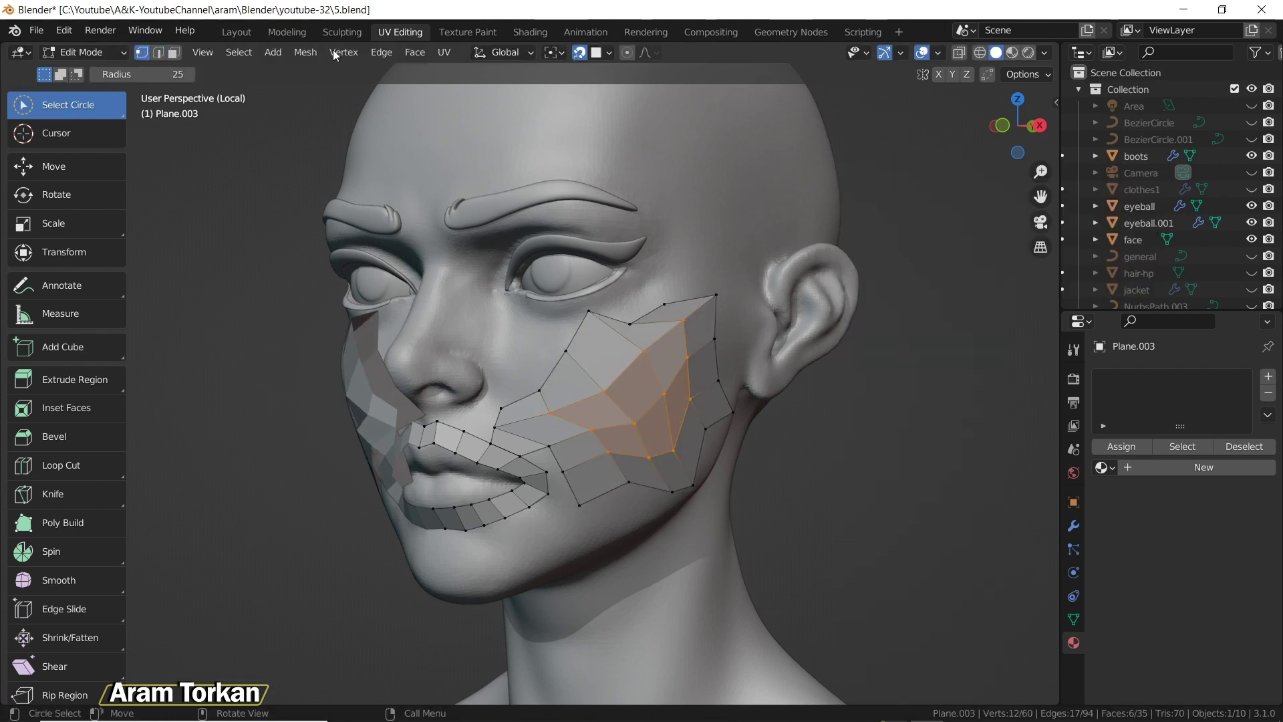
# - Apply Smooth Vertices to the cheek patch's interior vertices, repeat the smoothing, and circle-select the vertices along the patch's border
pyautogui.click(343, 53)
pyautogui.click(398, 260)
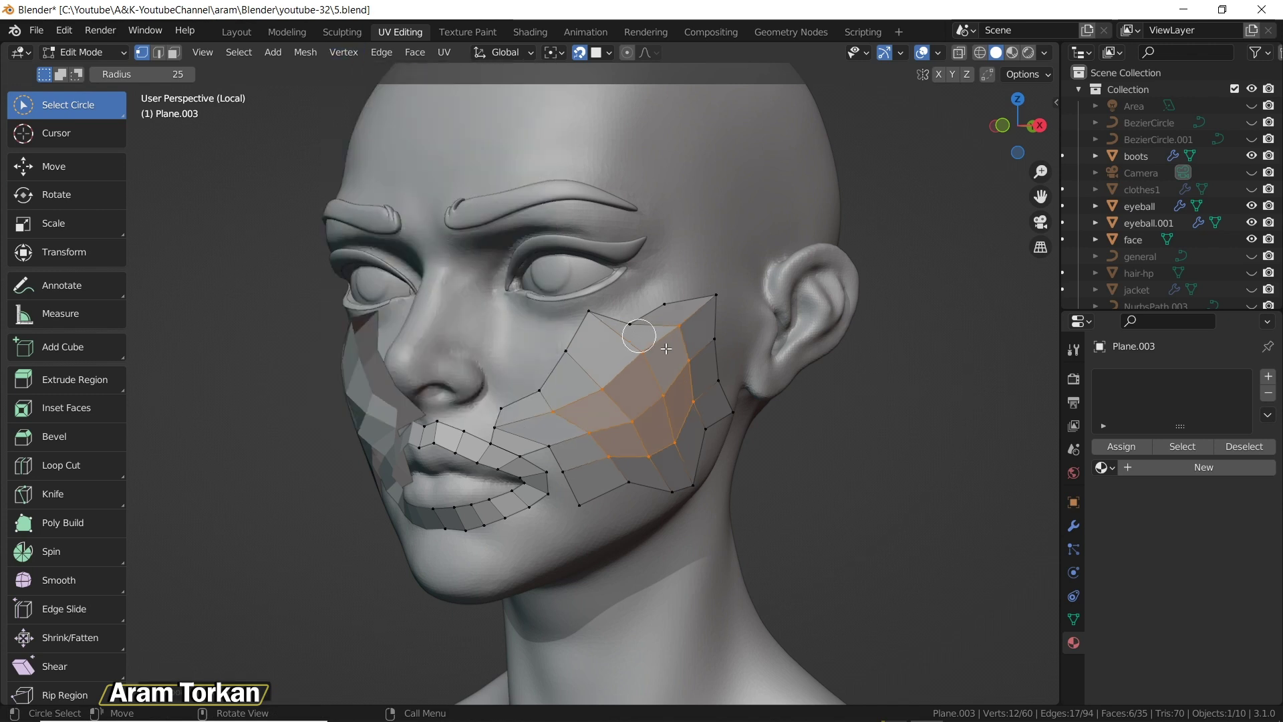
pyautogui.hotkey('shift', 'r')
pyautogui.moveTo(728, 410)
pyautogui.mouseDown()
pyautogui.moveTo(698, 461)
pyautogui.moveTo(626, 486)
pyautogui.moveTo(504, 415)
pyautogui.moveTo(594, 315)
pyautogui.mouseUp()
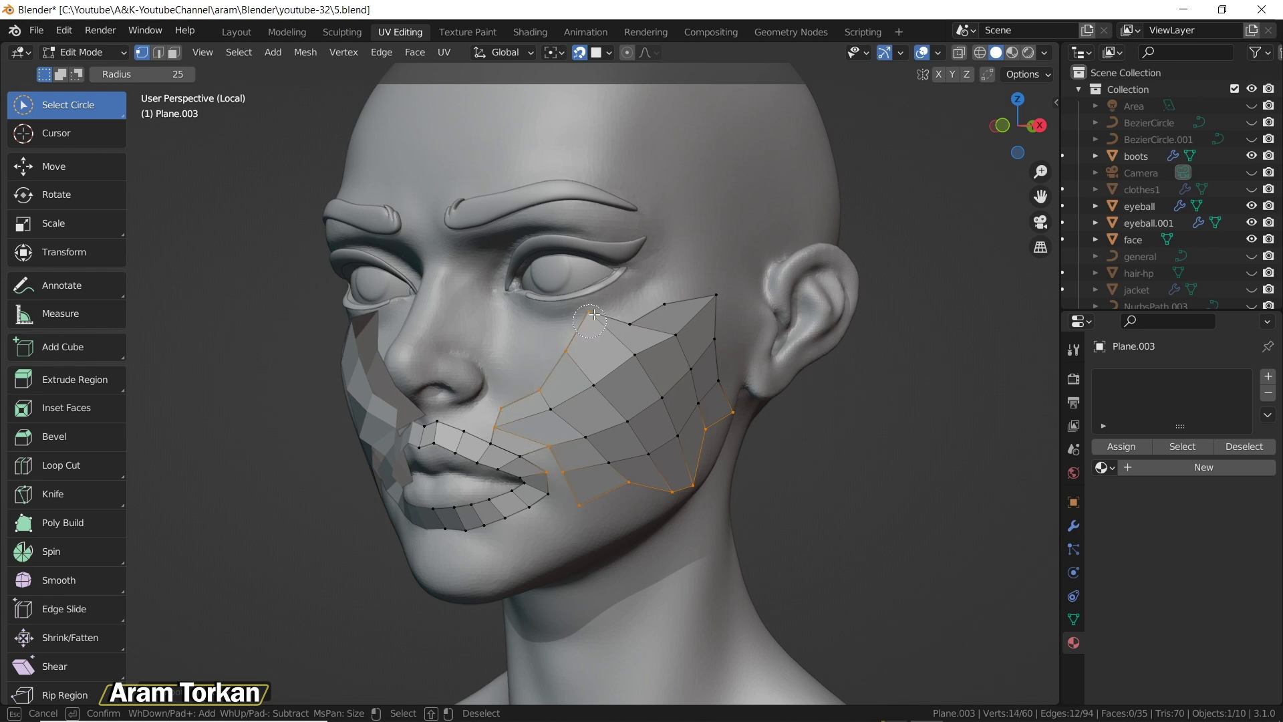
pyautogui.moveTo(710, 297)
pyautogui.mouseDown()
pyautogui.moveTo(712, 374)
pyautogui.moveTo(602, 321)
pyautogui.mouseUp()
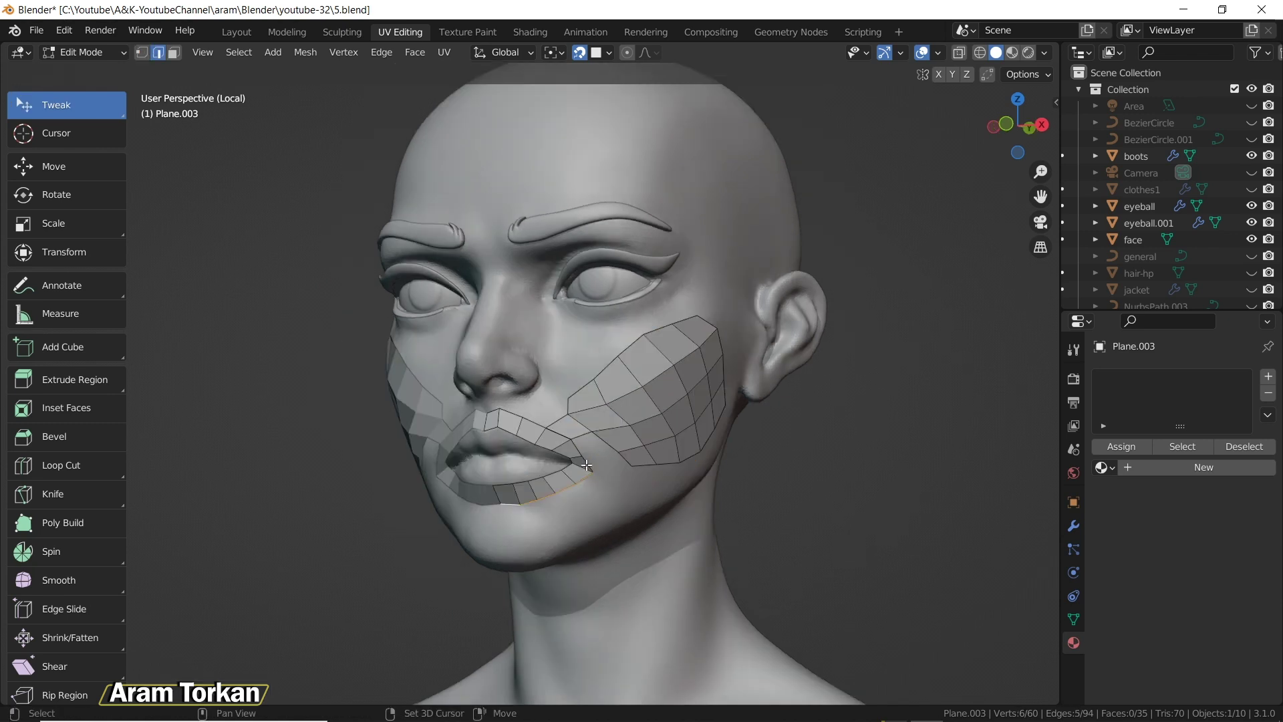
# - Select the outer edge loop around the lips and space its vertices evenly with LoopTools Space
pyautogui.keyDown('shift'); pyautogui.click(492, 413); pyautogui.keyUp('shift')
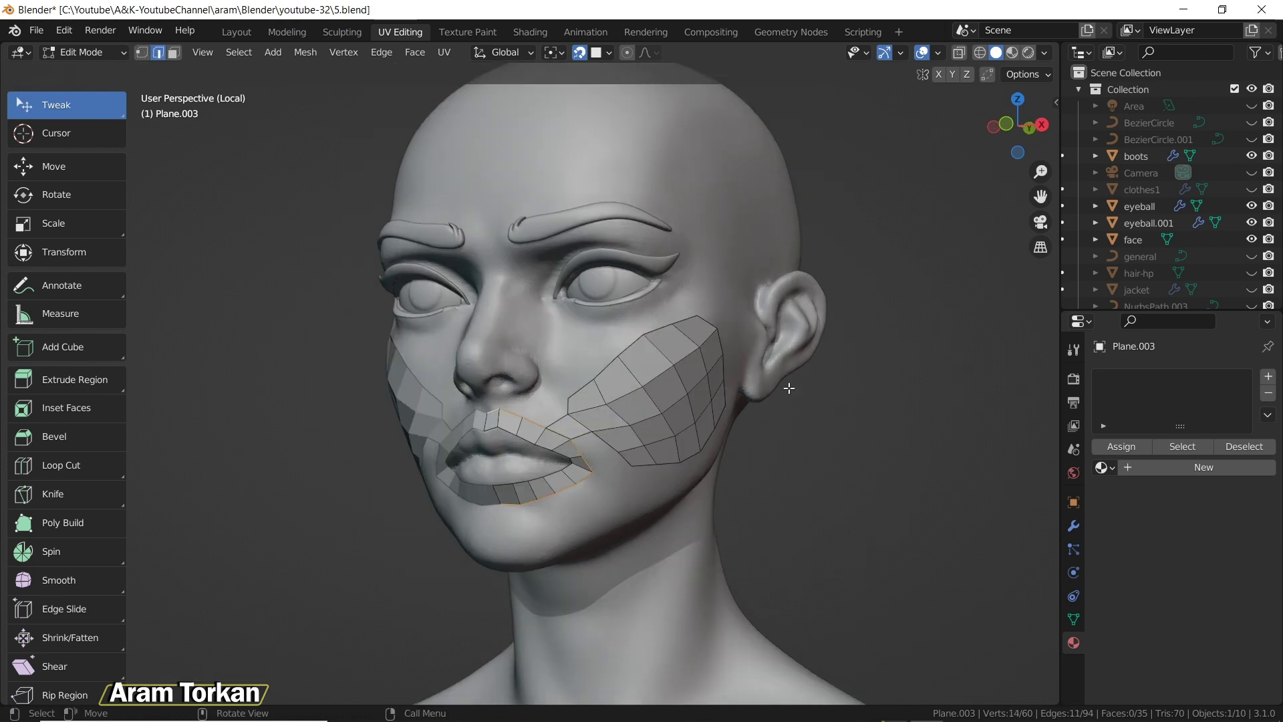
pyautogui.rightClick(791, 386)
pyautogui.moveTo(826, 170)
pyautogui.click(911, 287)
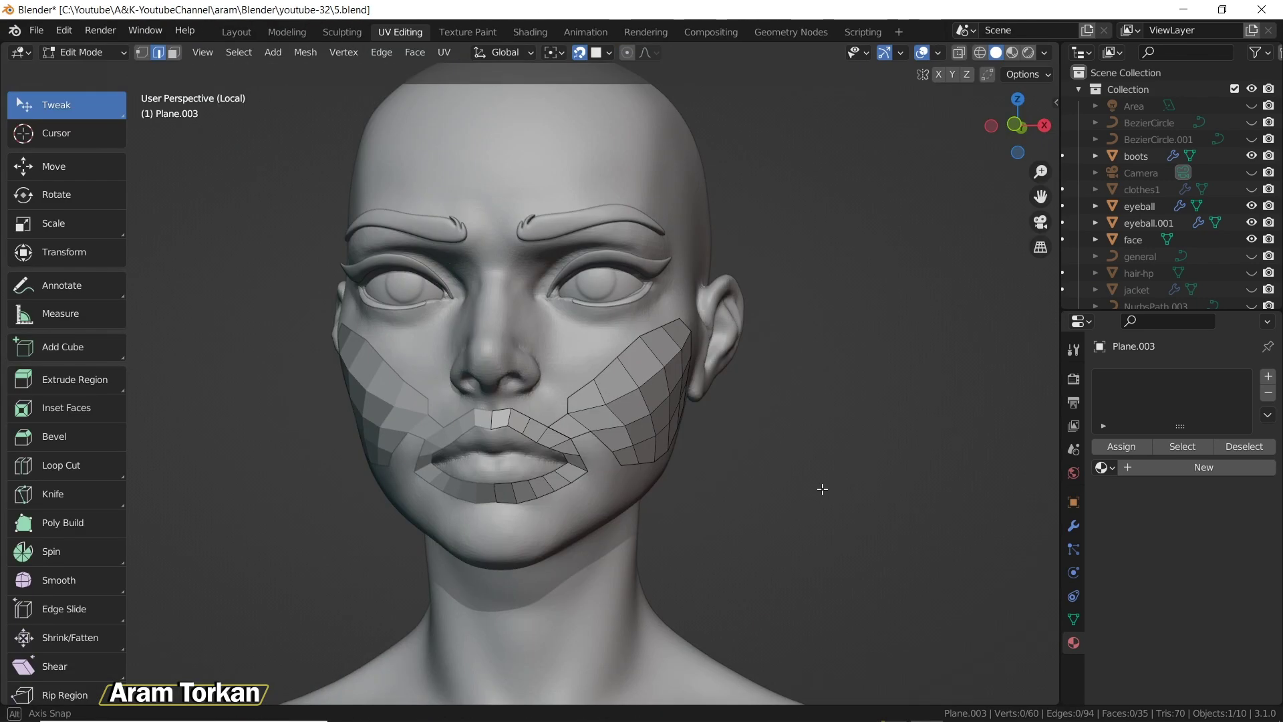
pyautogui.moveTo(769, 479); pyautogui.dragTo(821, 490, button='middle')
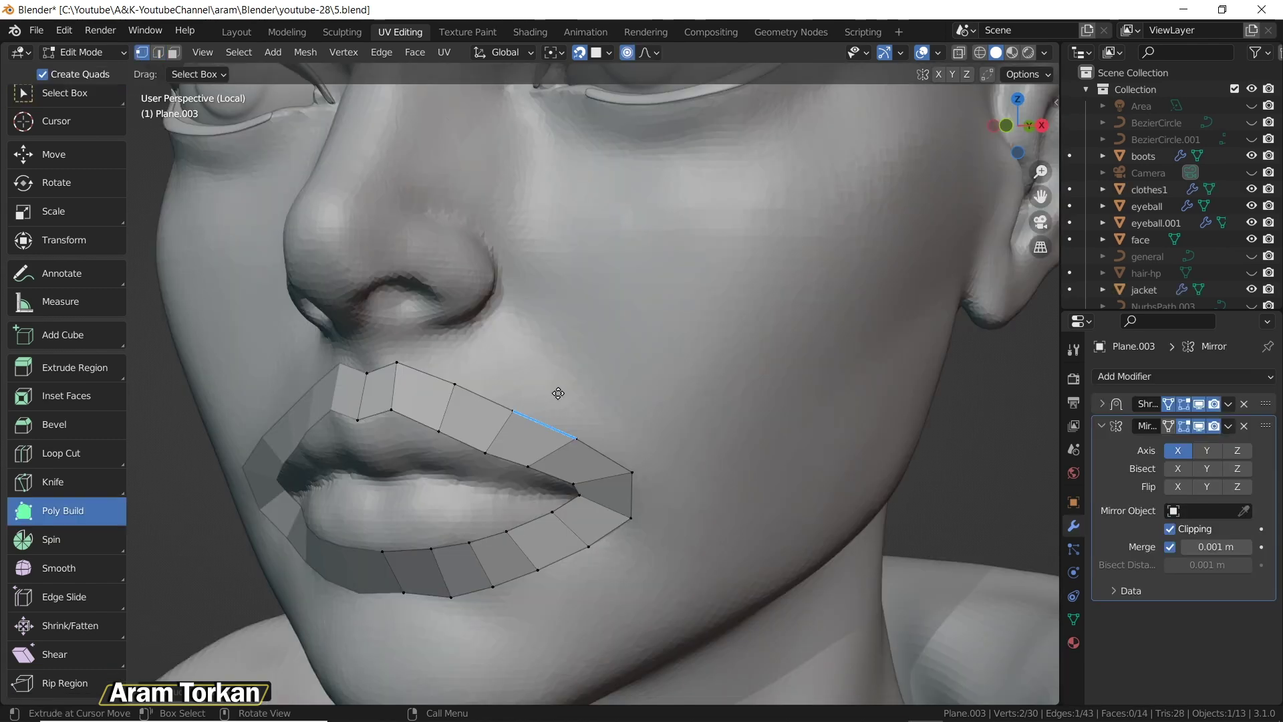
# - Try extruding quads from the upper lip's outer edge with Poly Build, undo the last ones, and delete the remaining quad
pyautogui.moveTo(558, 393); pyautogui.dragTo(727, 267)
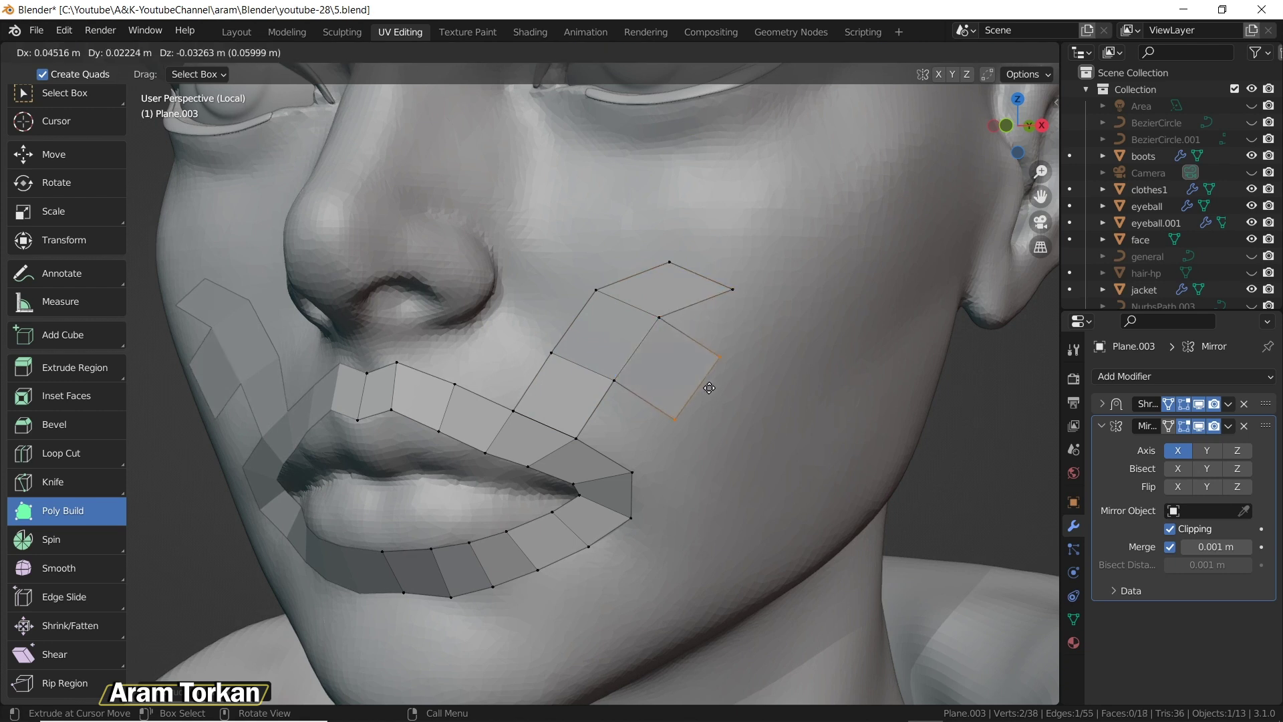
pyautogui.hotkey('ctrl', 'z')
pyautogui.hotkey('ctrl', 'z')
pyautogui.press('shift')
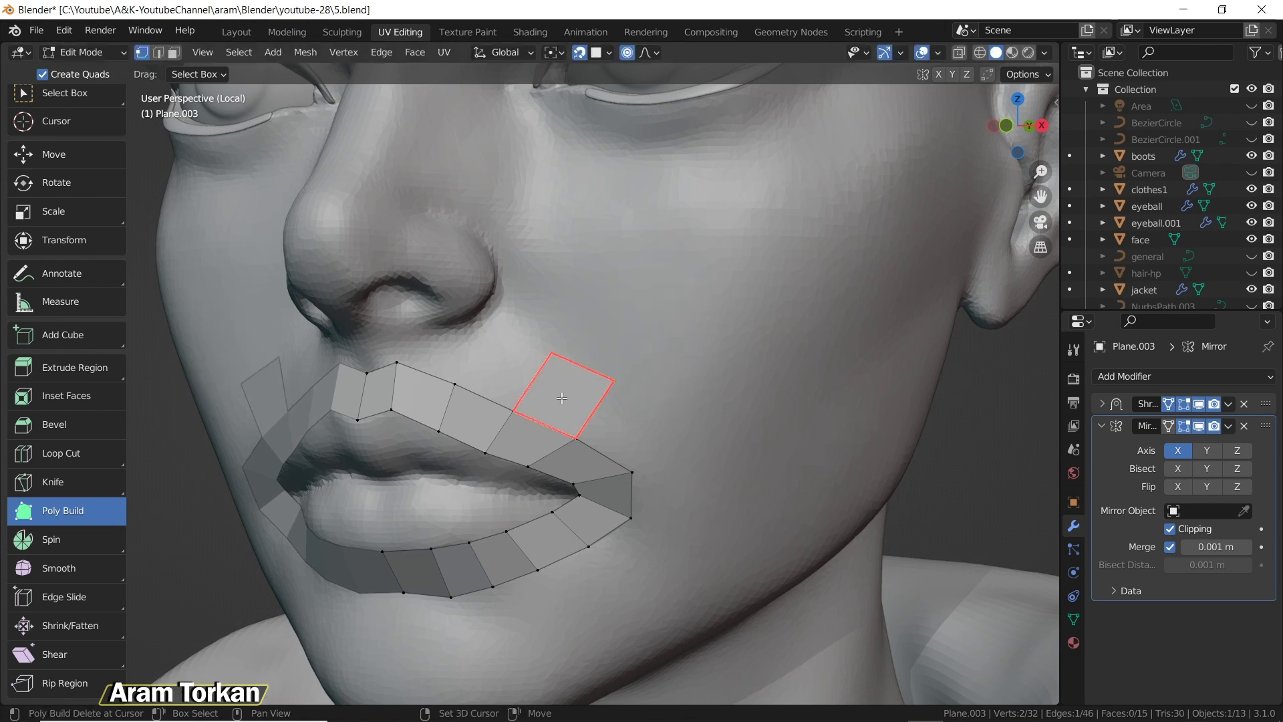
pyautogui.keyDown('shift'); pyautogui.click(562, 397); pyautogui.keyUp('shift')
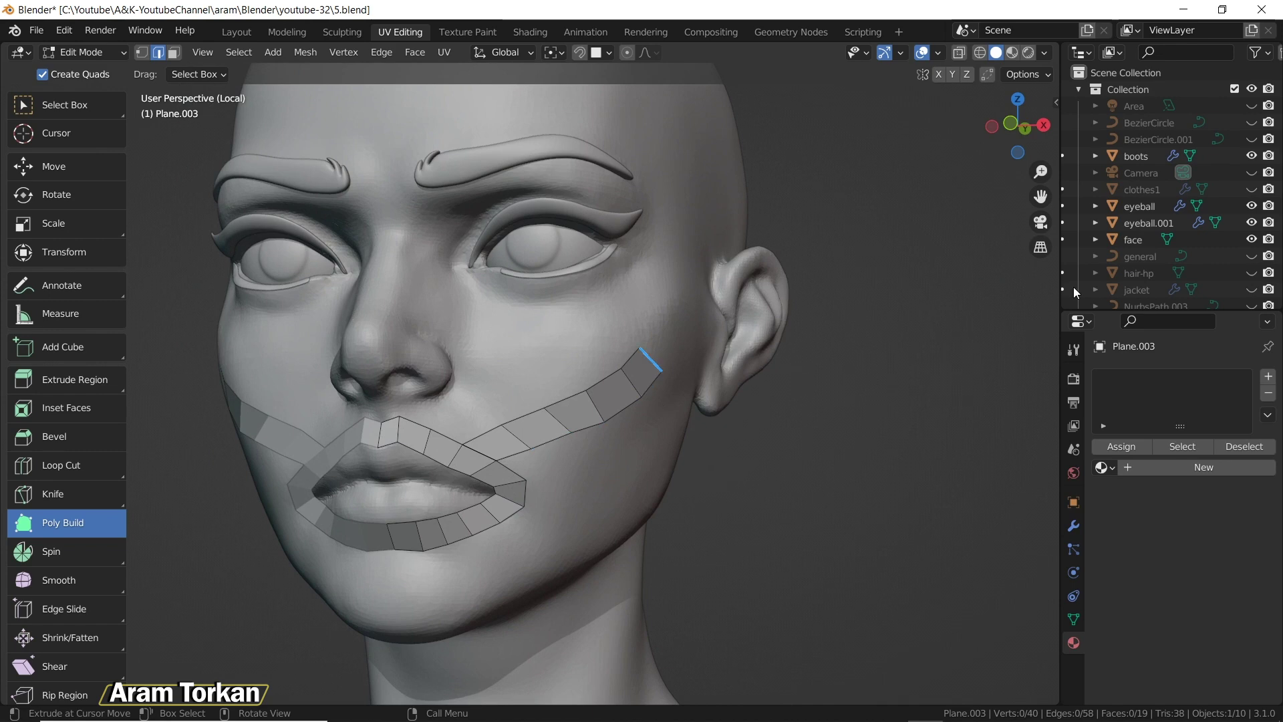
# - Enable Auto Merge in the Poly Build tool options and set its threshold to 0.1 m
pyautogui.press('n')
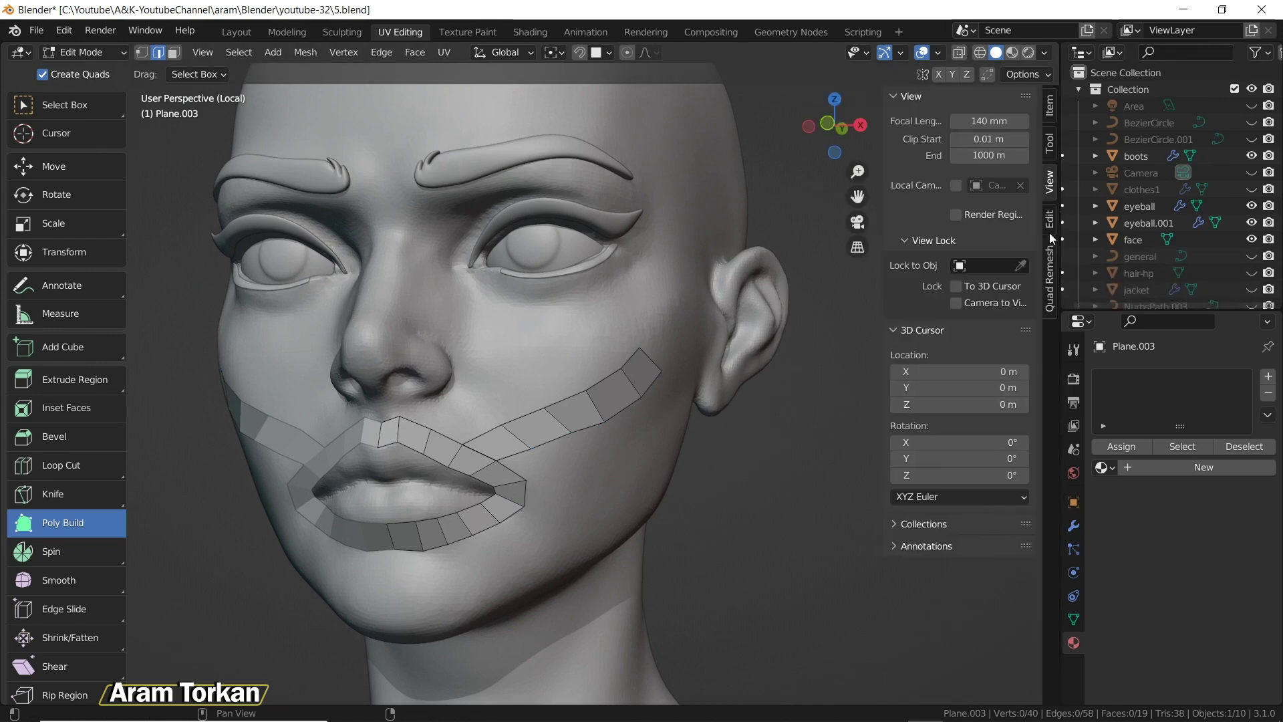
pyautogui.click(1050, 144)
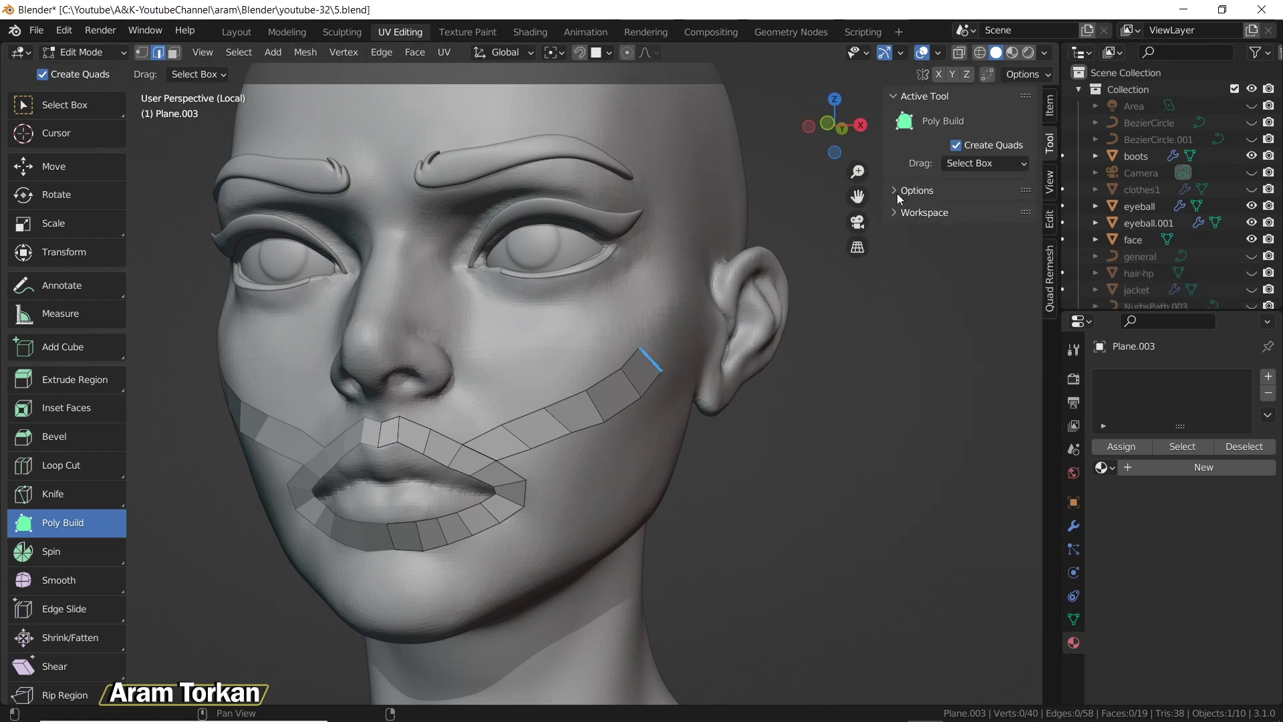
pyautogui.click(893, 191)
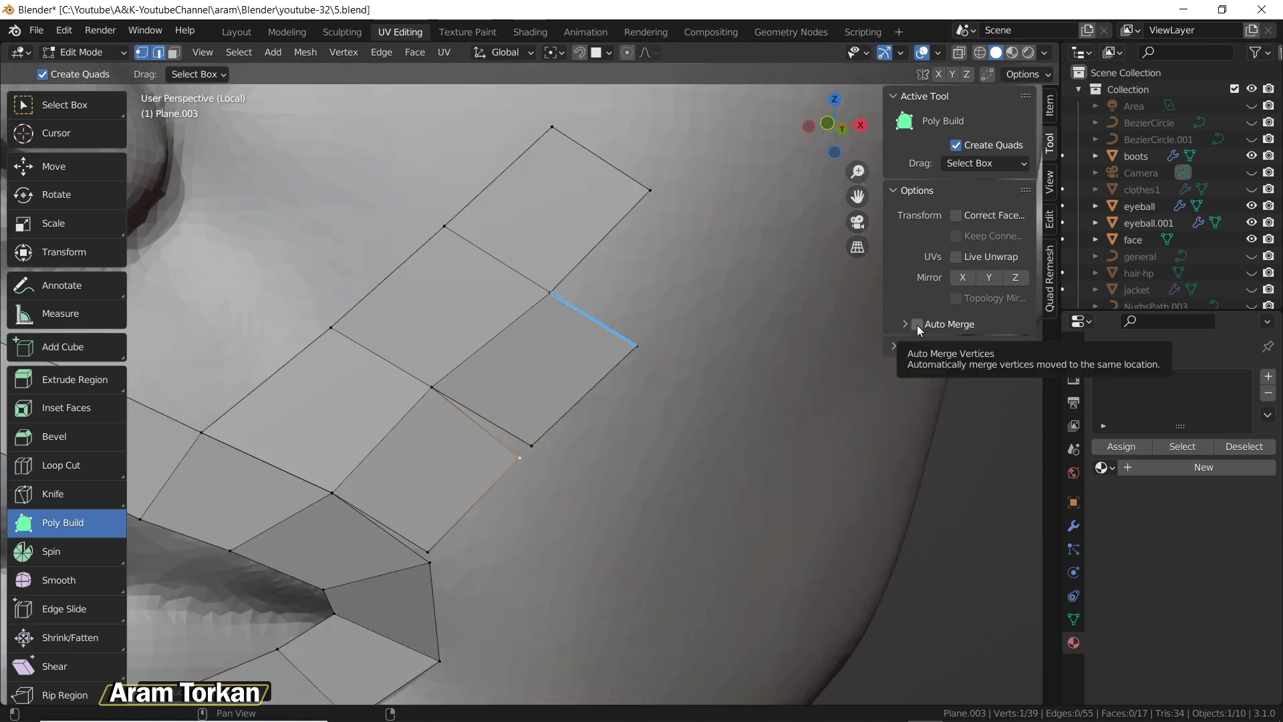
pyautogui.click(925, 324)
pyautogui.click(917, 324)
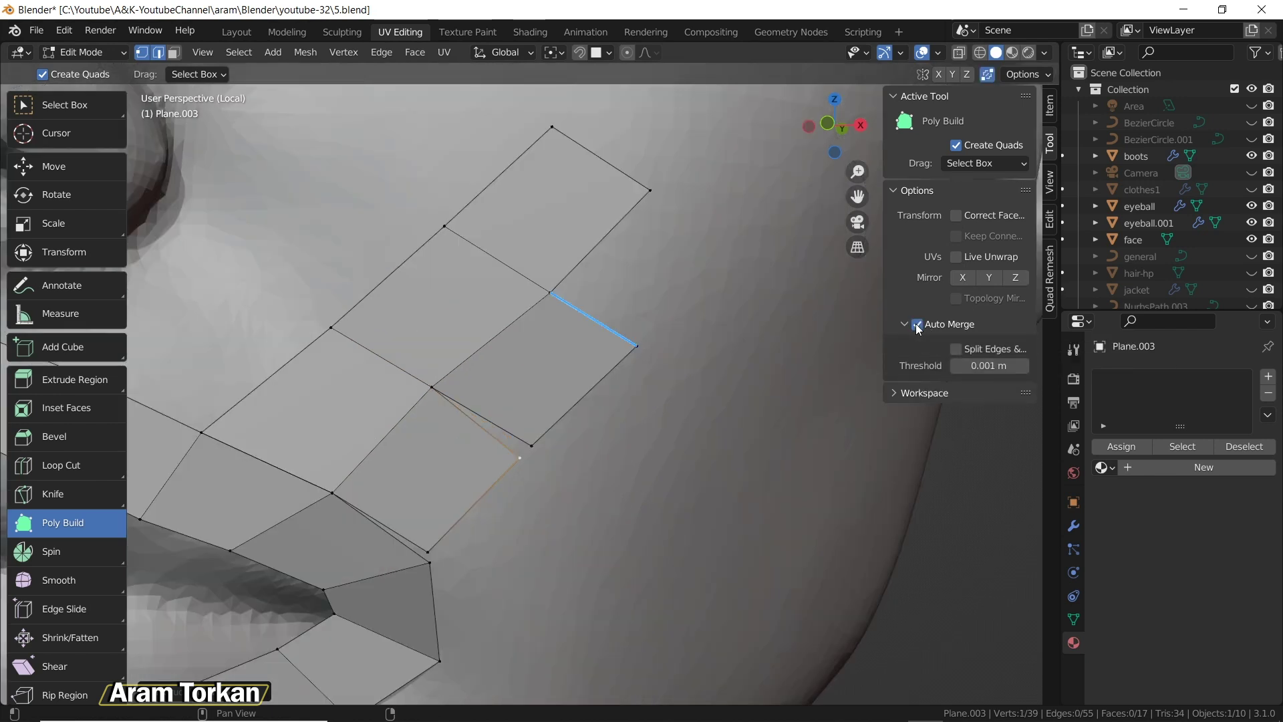
pyautogui.click(987, 371)
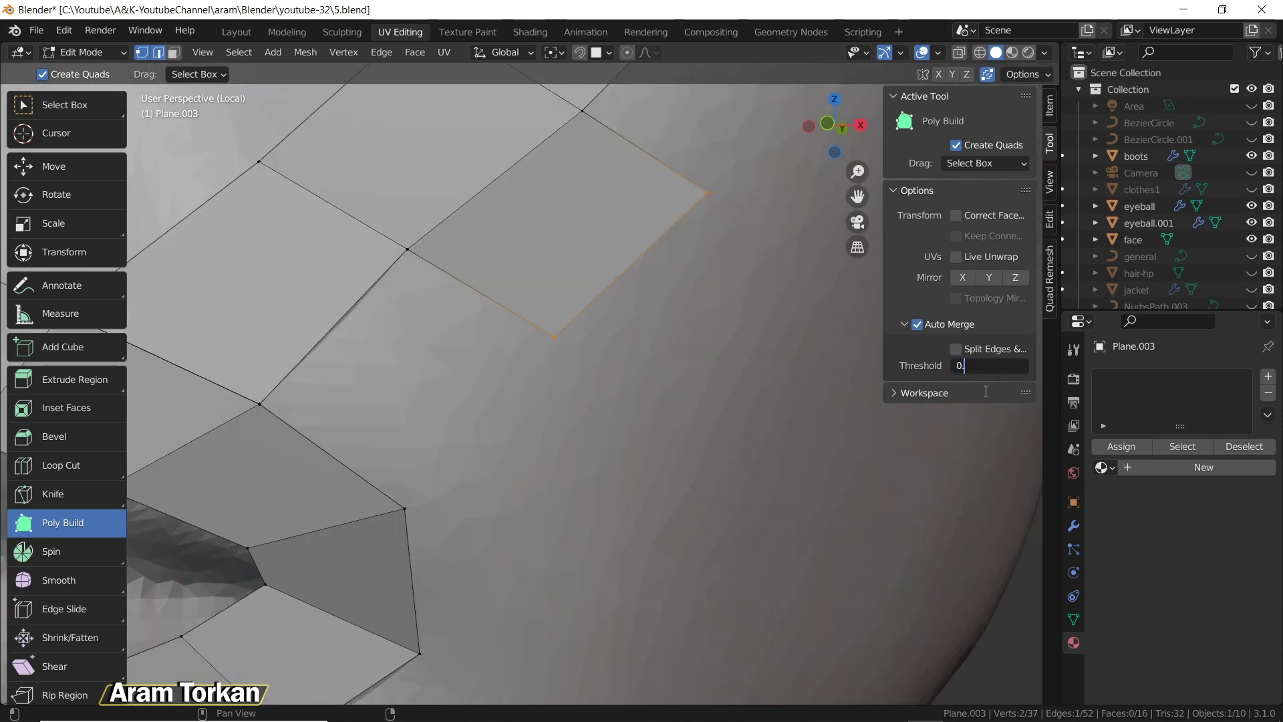
pyautogui.write('0.1')
pyautogui.press('Return')
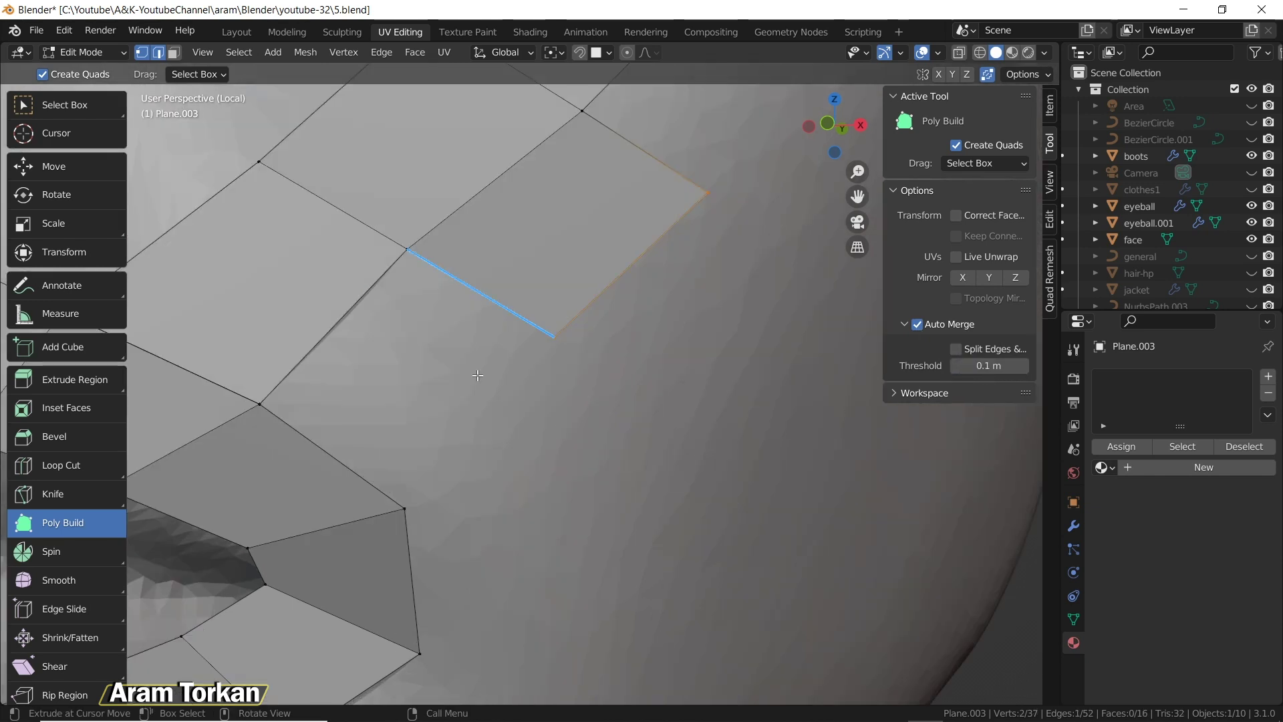
# - Extend the cheek mesh beside the mouth corner with further Poly Build quads, merging their shared corners with the neighbouring faces
pyautogui.moveTo(359, 299); pyautogui.dragTo(549, 354)
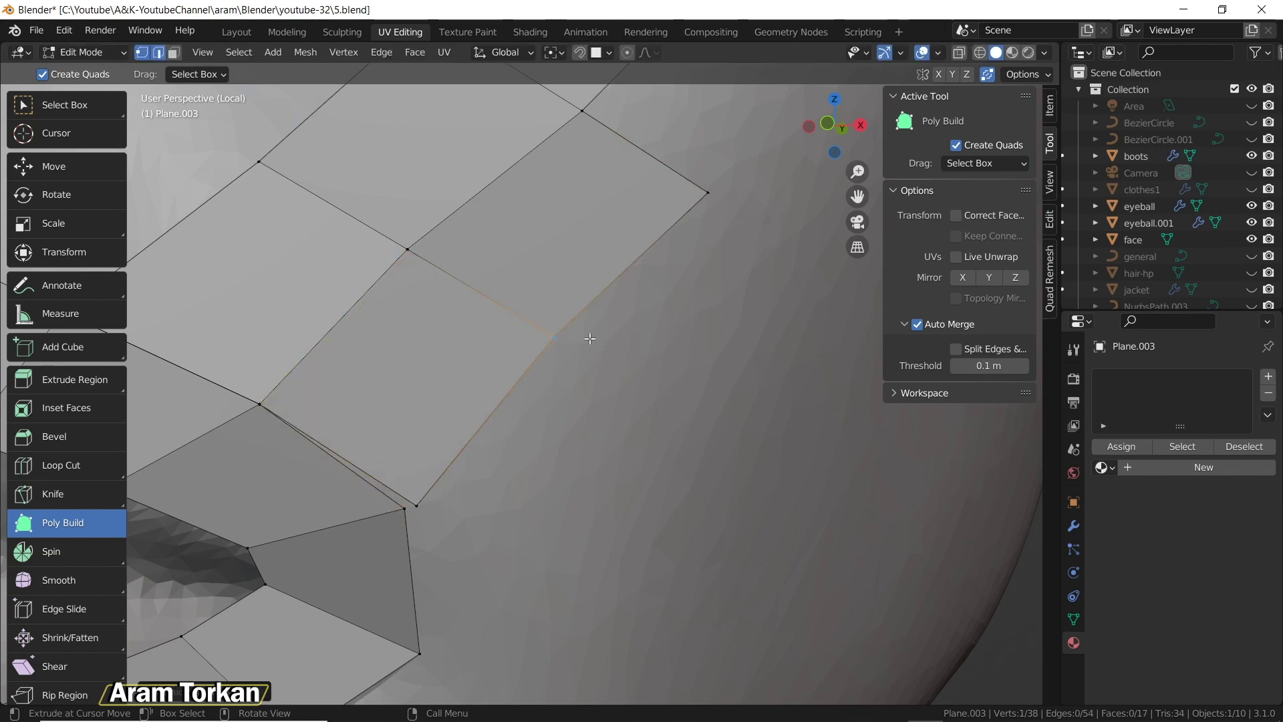
pyautogui.moveTo(667, 255); pyautogui.dragTo(775, 322)
pyautogui.scroll(-2, 504, 386)
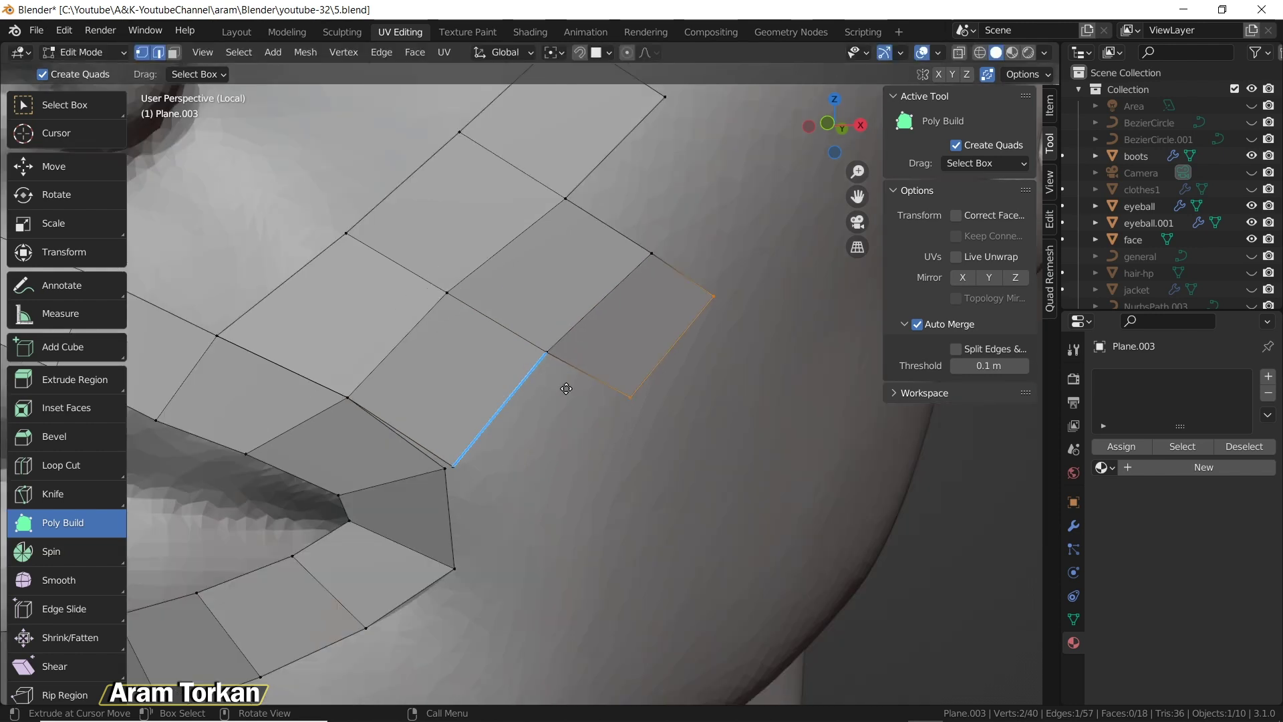
pyautogui.moveTo(566, 388); pyautogui.dragTo(660, 441)
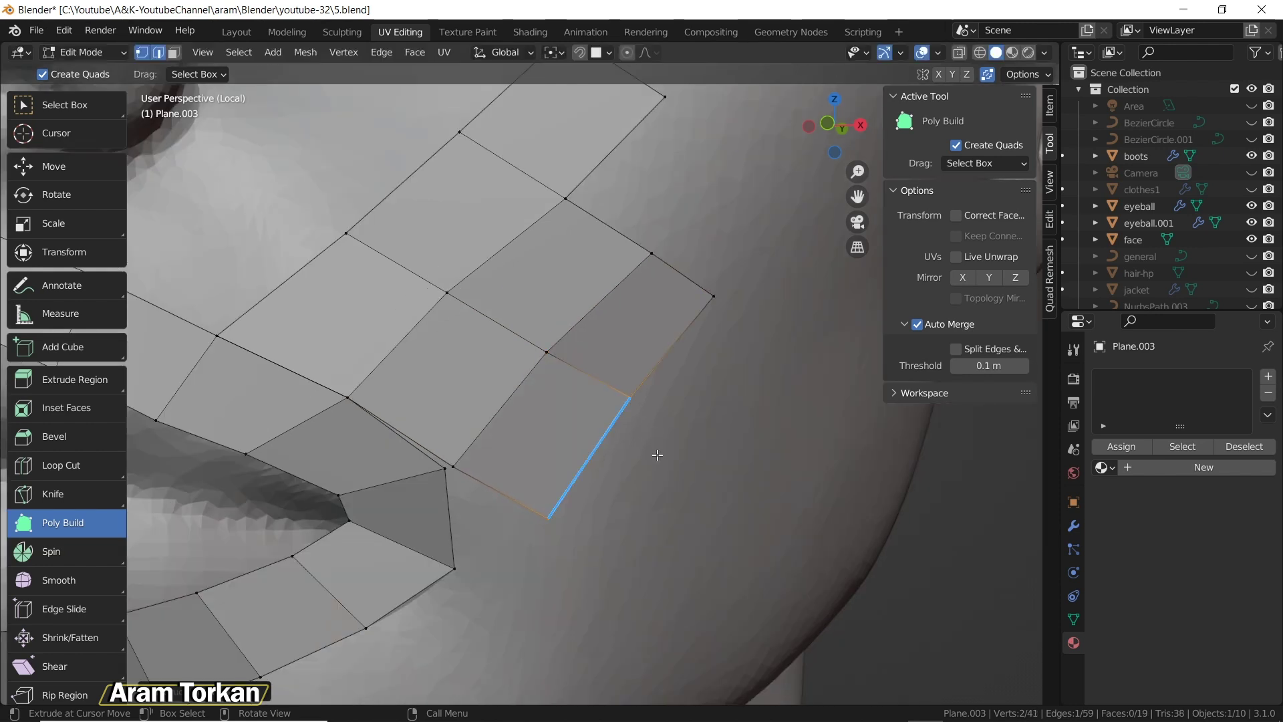
pyautogui.moveTo(665, 364); pyautogui.dragTo(776, 435)
pyautogui.moveTo(655, 469); pyautogui.dragTo(698, 488)
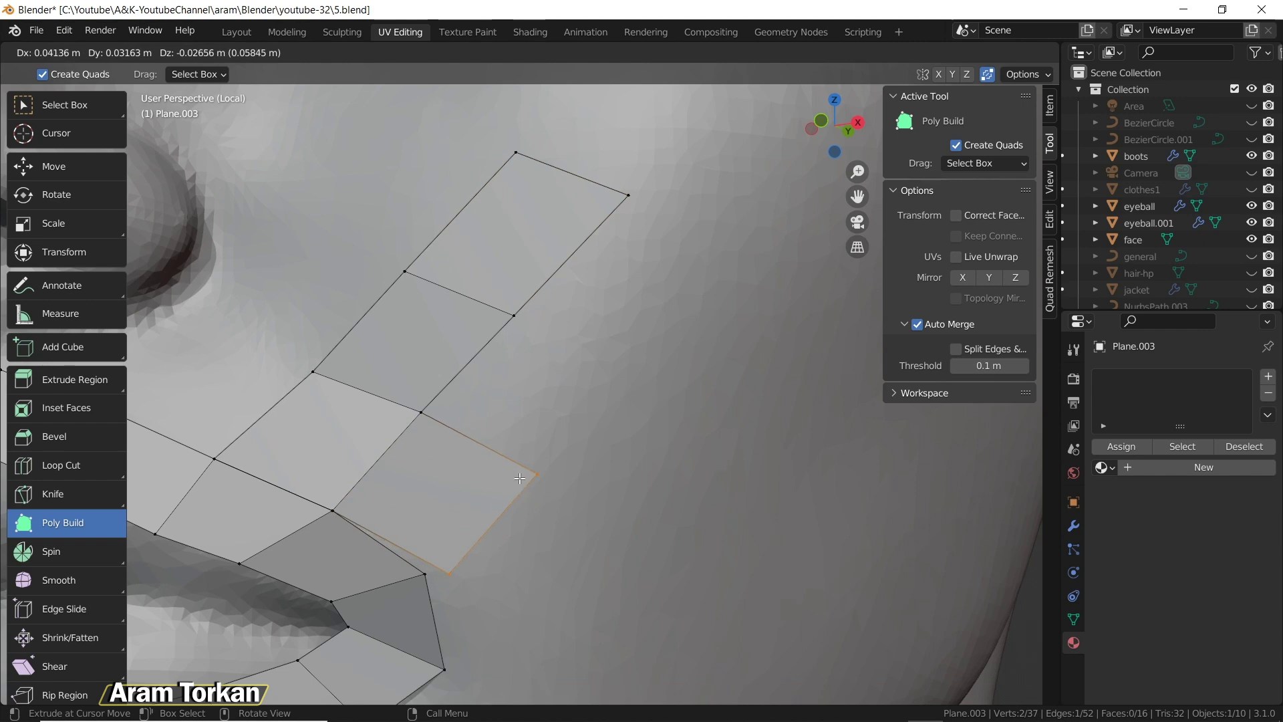
# - Build a second row of three quads alongside the first cheek strip, running from the mouth corner up toward the eye
pyautogui.moveTo(520, 478); pyautogui.dragTo(522, 477)
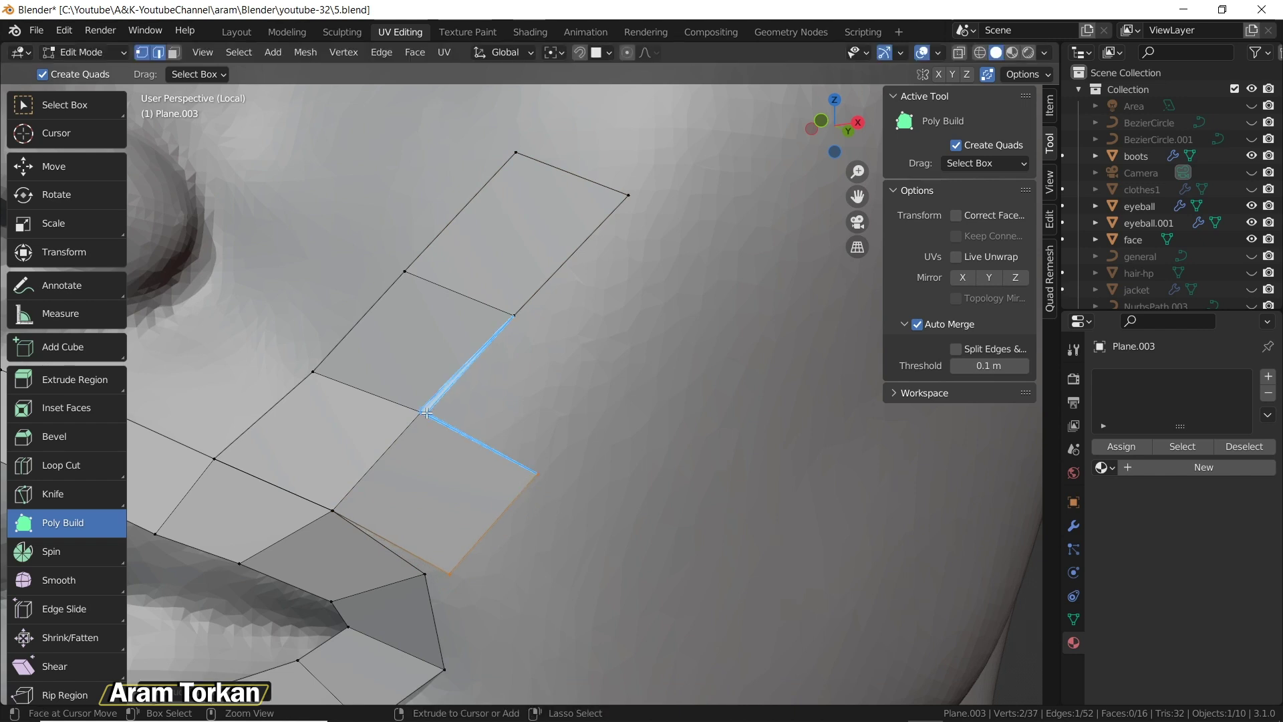
pyautogui.moveTo(426, 413); pyautogui.dragTo(616, 377)
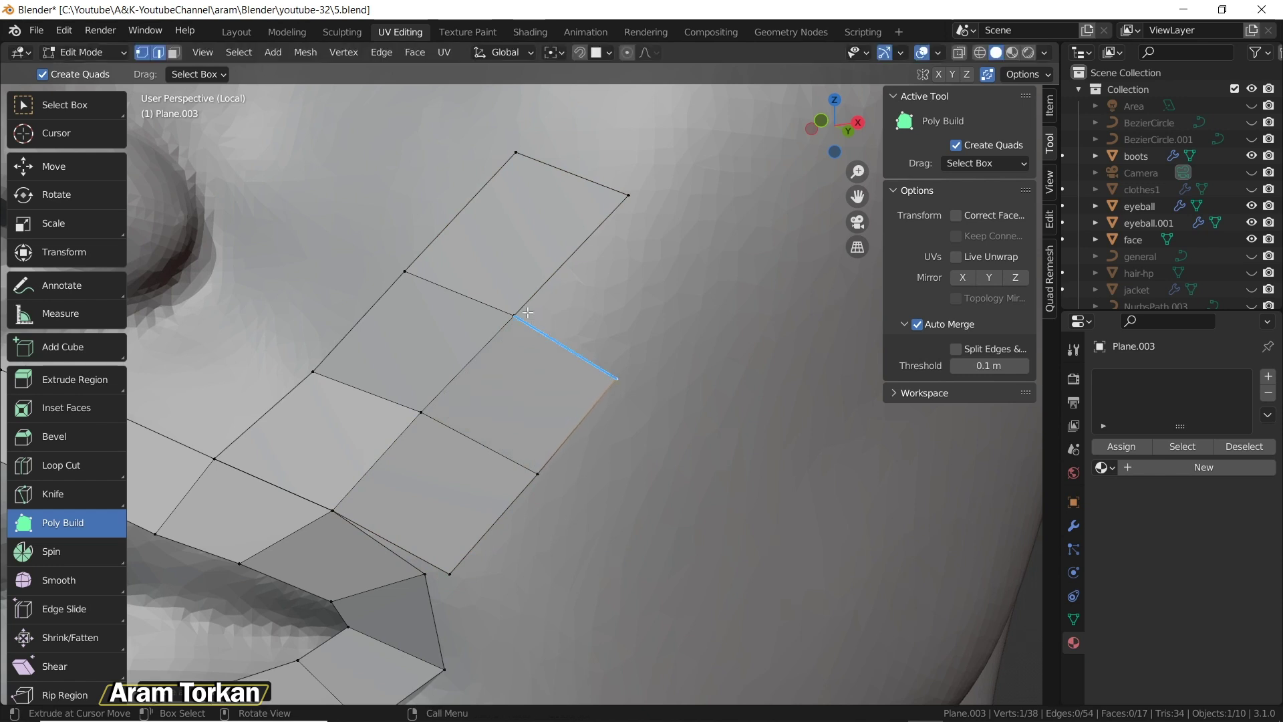
pyautogui.moveTo(588, 306); pyautogui.dragTo(709, 254)
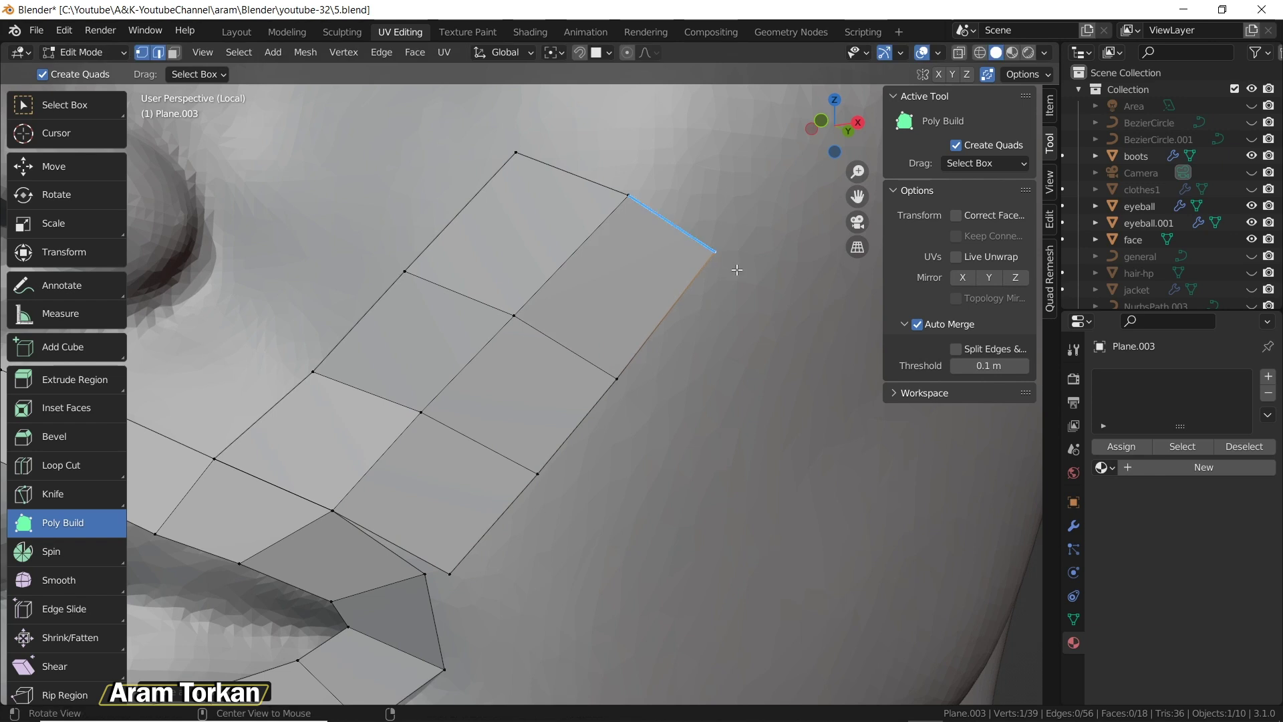
# - Lengthen both cheek strips toward the outer eye corner and build a third row of quads on their ear side with Poly Build
pyautogui.keyDown('shift'); pyautogui.moveTo(727, 343); pyautogui.dragTo(616, 531, button='middle'); pyautogui.keyUp('shift')
pyautogui.scroll(-2, 603, 502)
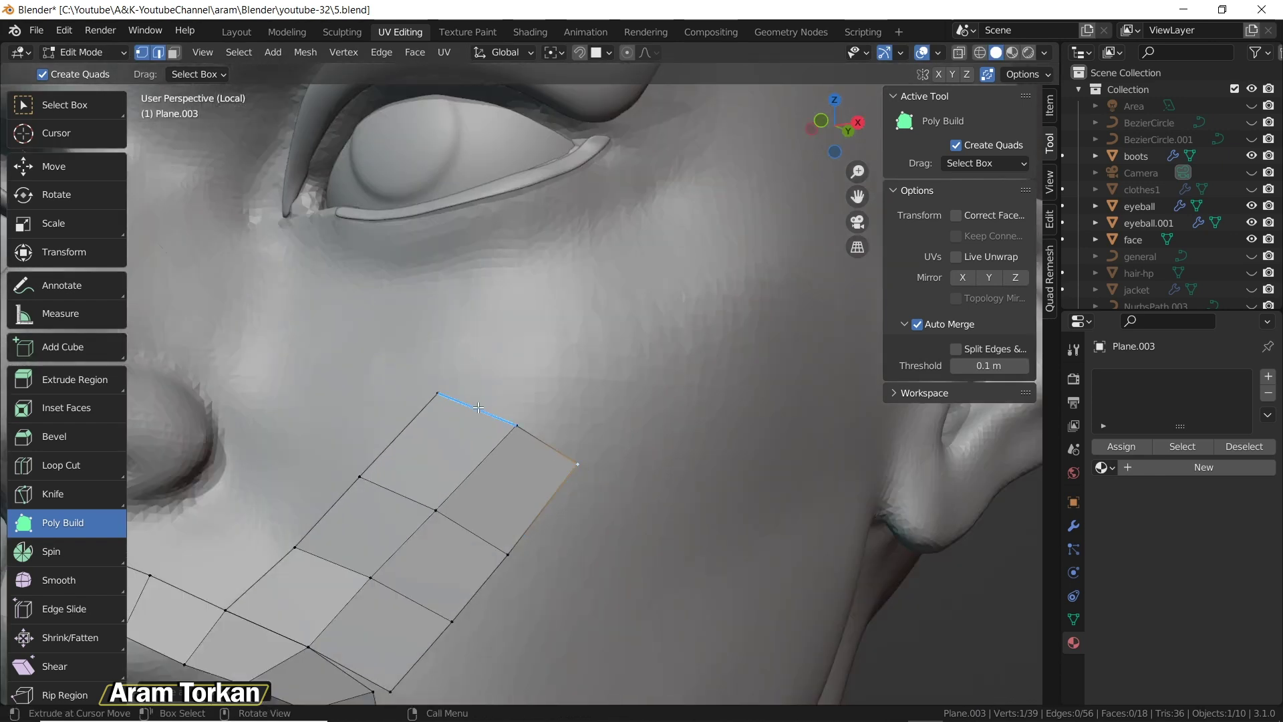
pyautogui.moveTo(478, 407); pyautogui.dragTo(530, 330)
pyautogui.moveTo(541, 397); pyautogui.dragTo(590, 343)
pyautogui.moveTo(601, 417); pyautogui.dragTo(646, 455)
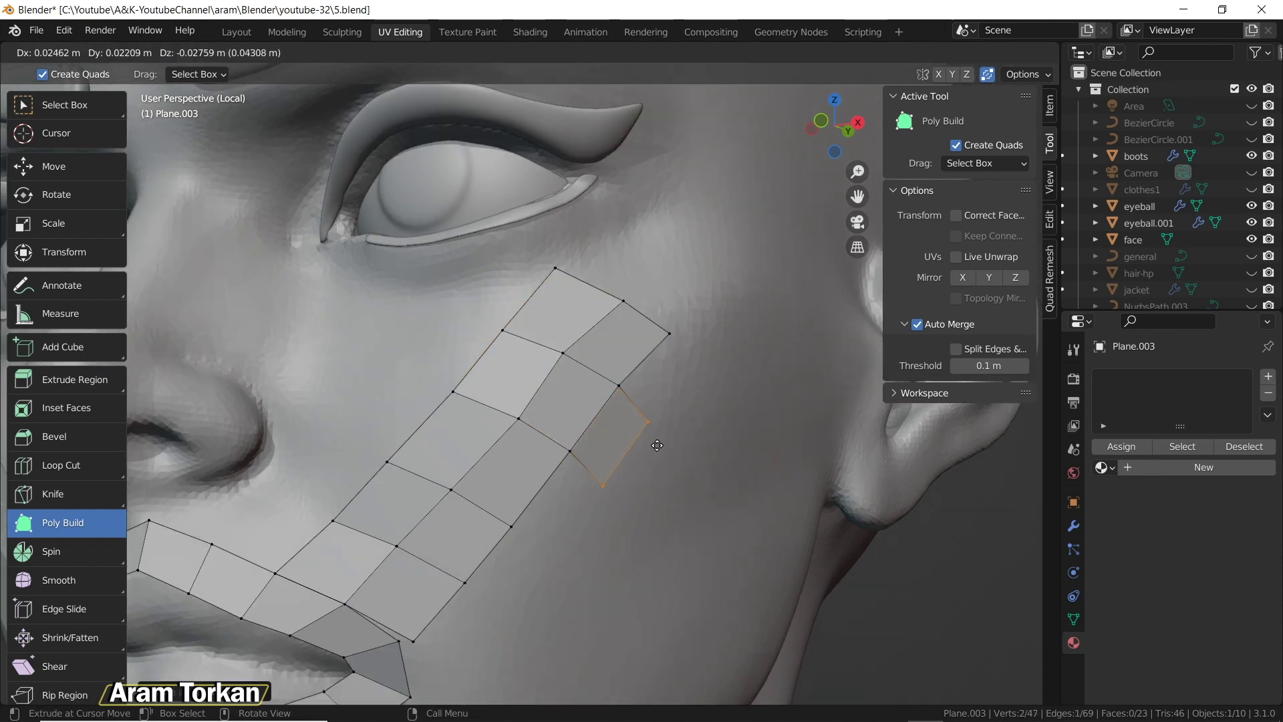
pyautogui.moveTo(627, 385); pyautogui.dragTo(713, 369)
pyautogui.moveTo(645, 454); pyautogui.dragTo(566, 567)
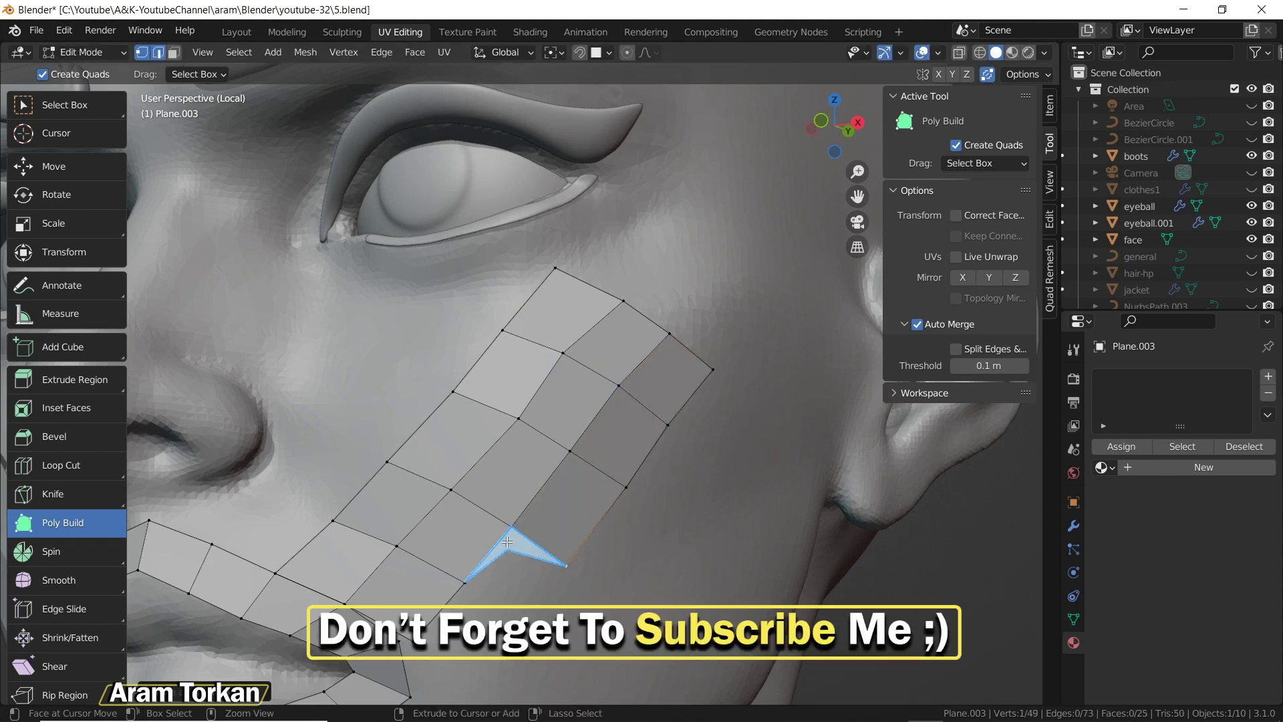
pyautogui.moveTo(510, 536); pyautogui.dragTo(465, 681)
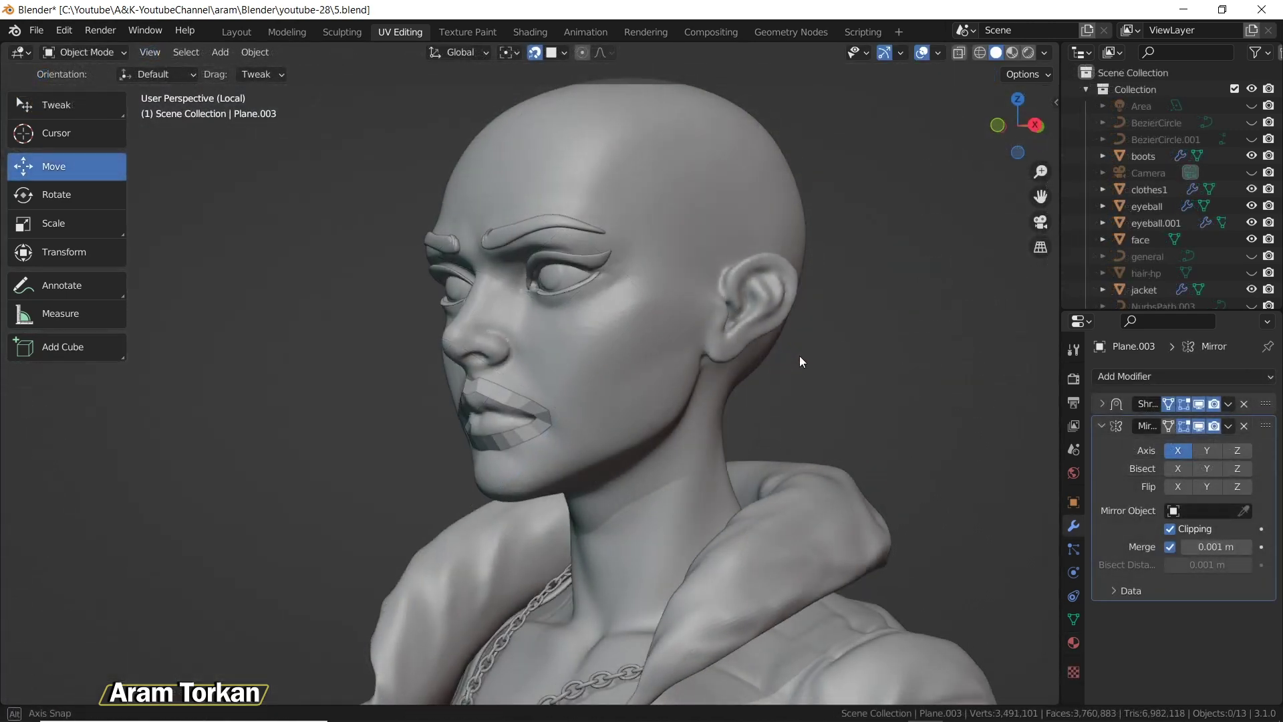
pyautogui.moveTo(799, 355); pyautogui.dragTo(877, 319, button='middle')
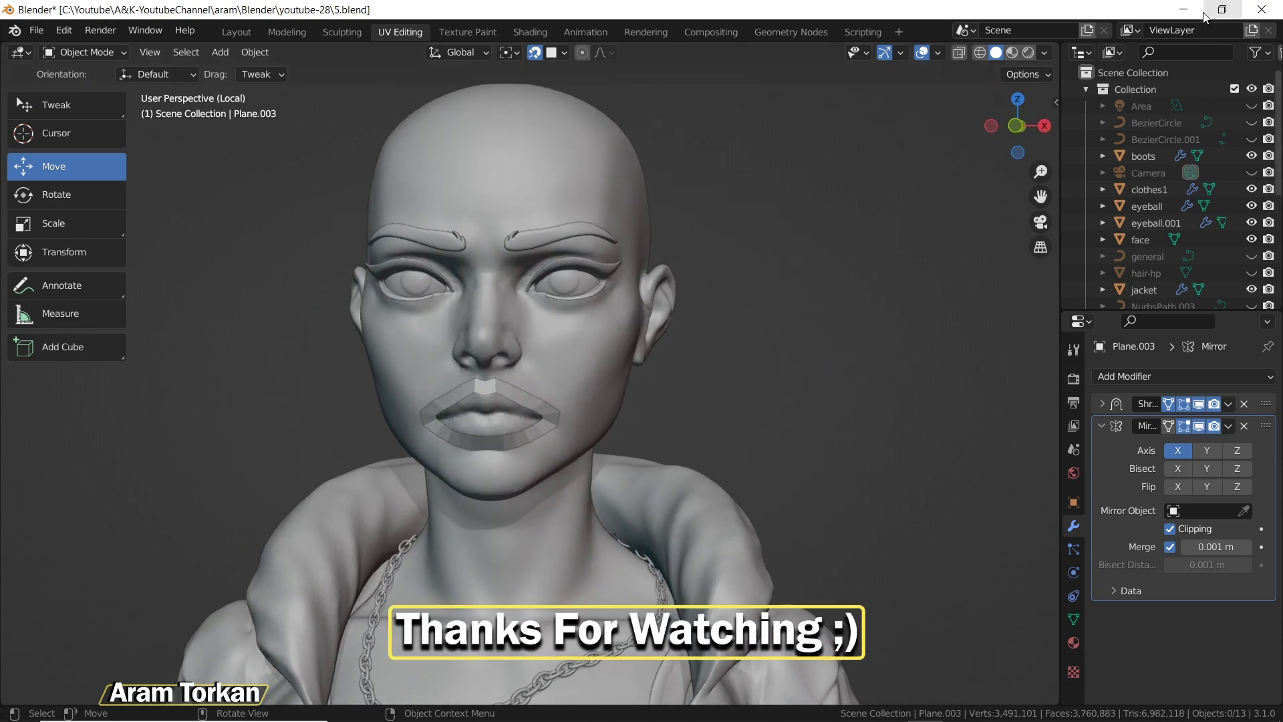